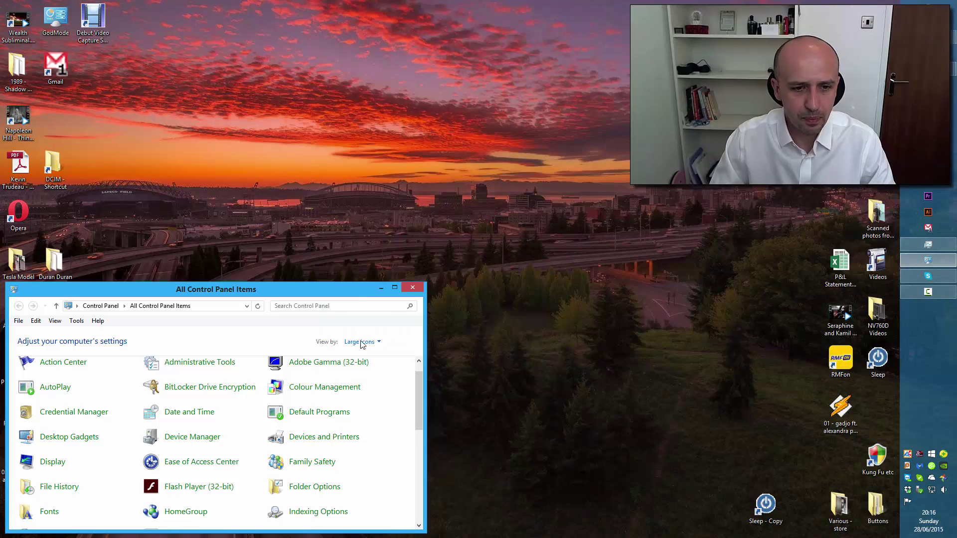
# Open the Language item from the All Control Panel Items list
pyautogui.scroll(-1, 337, 427)
pyautogui.scroll(-1, 337, 428)
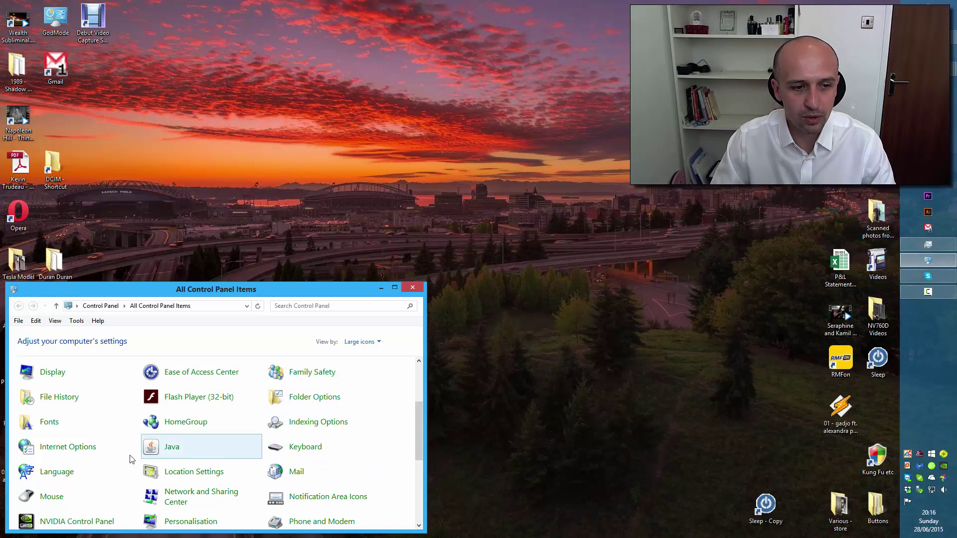
pyautogui.click(61, 476)
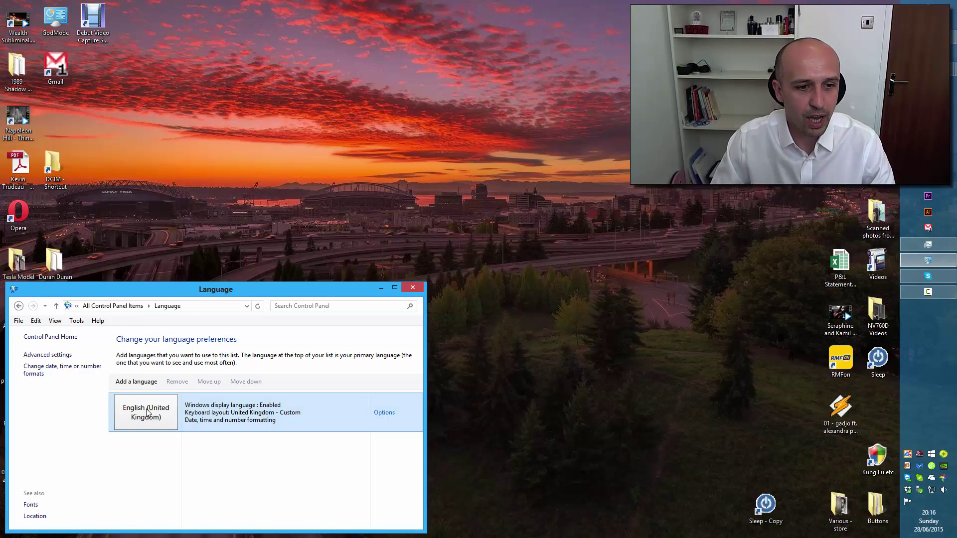
# Add polski from the Latin script group, with languages grouped by writing system
pyautogui.click(144, 383)
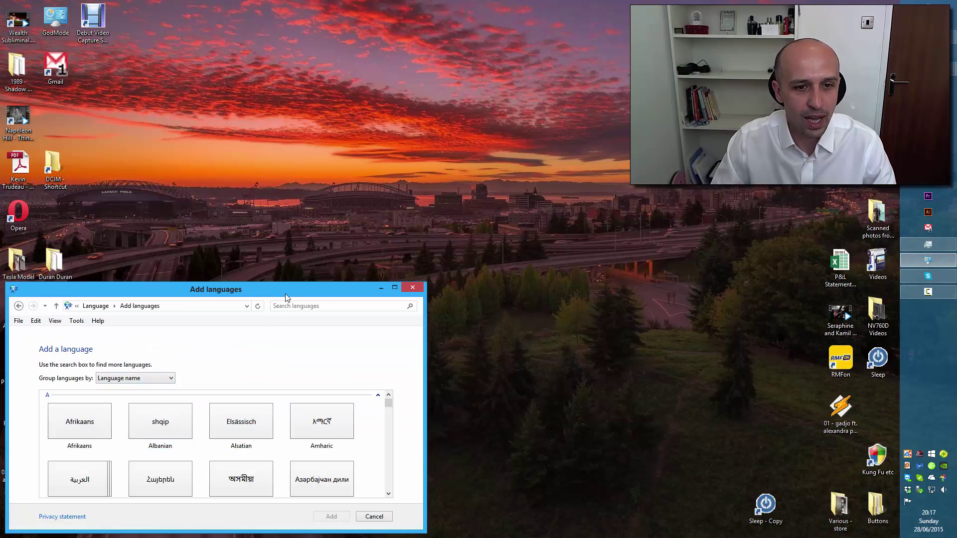
pyautogui.moveTo(286, 292); pyautogui.dragTo(1, 105)
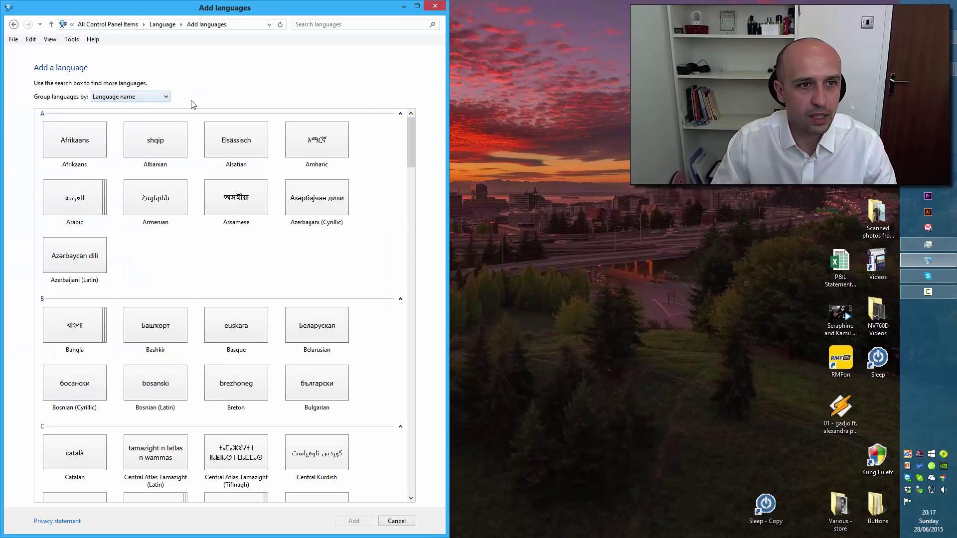
pyautogui.click(166, 97)
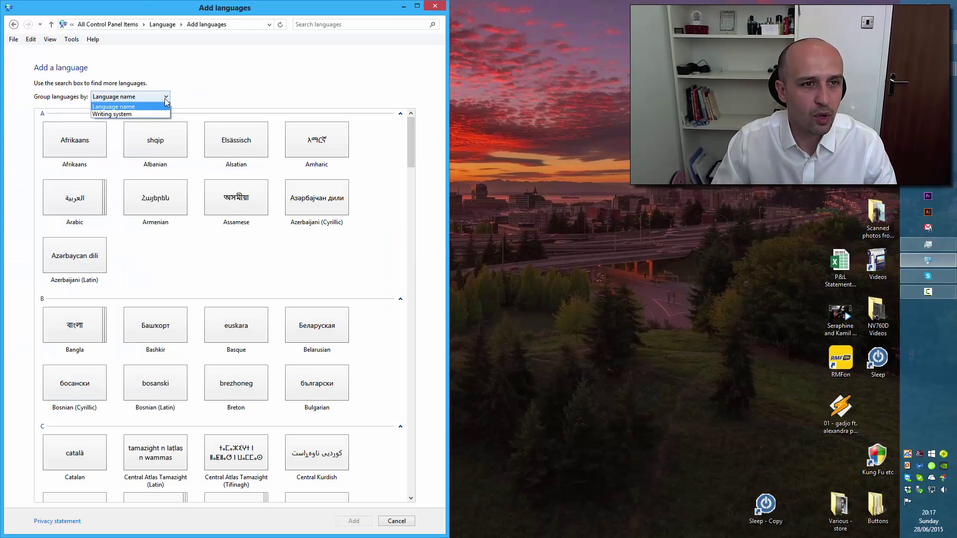
pyautogui.click(140, 115)
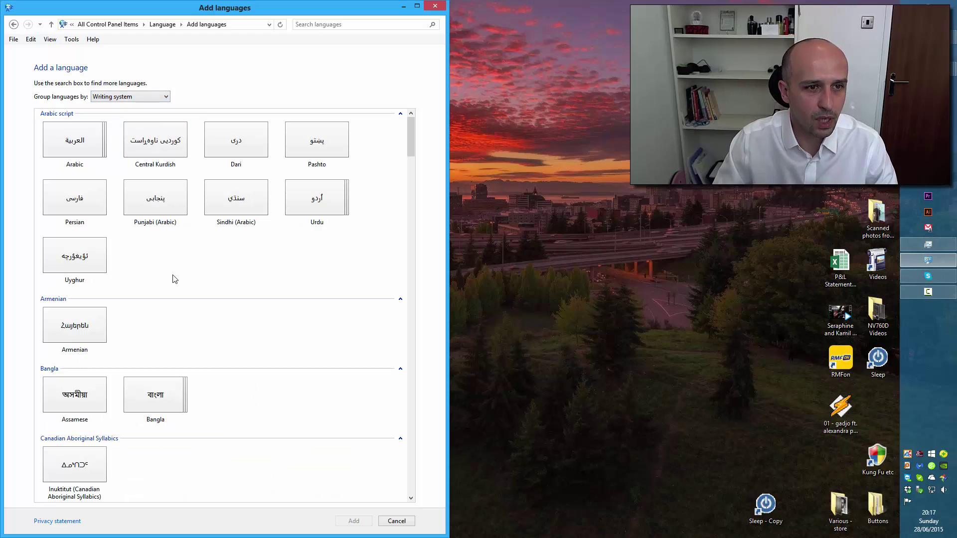
pyautogui.scroll(-20, 183, 274)
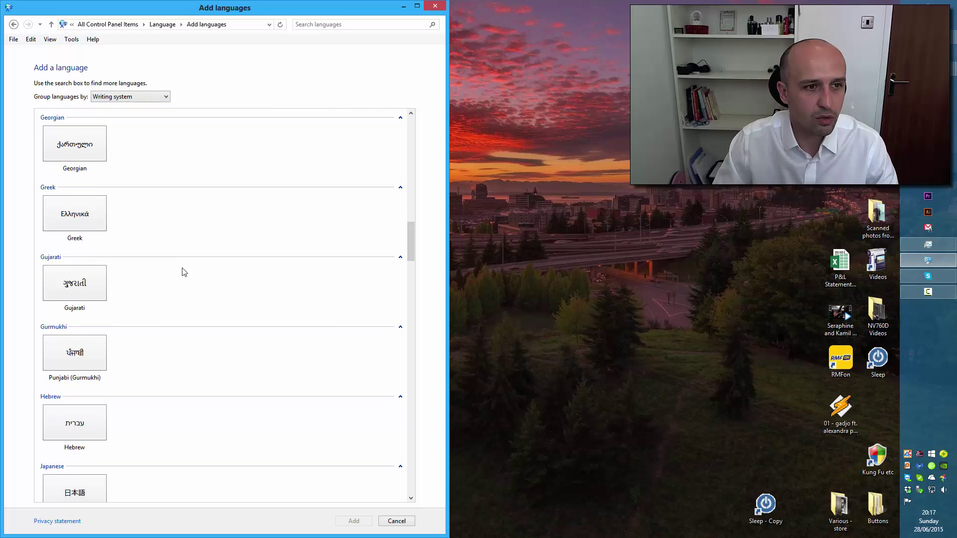
pyautogui.scroll(-10, 183, 272)
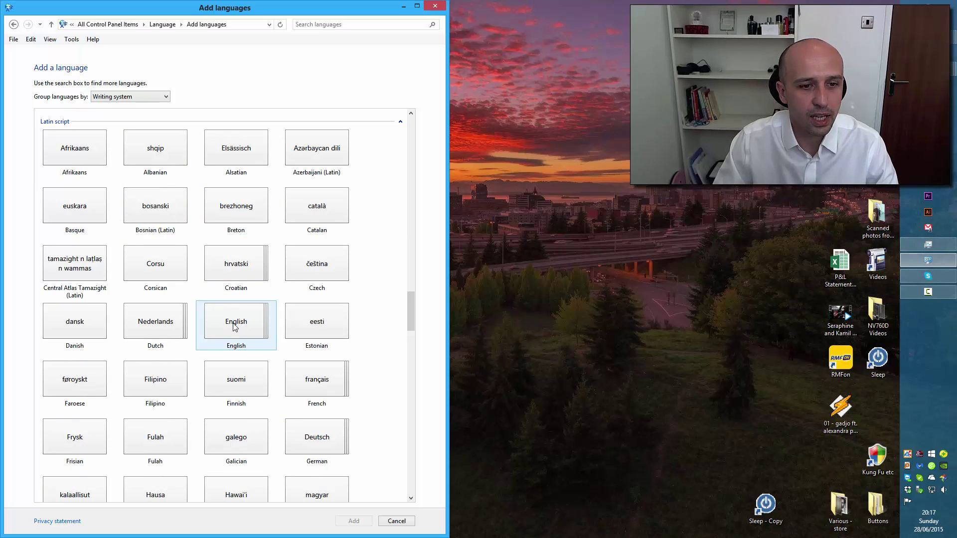
pyautogui.scroll(-9, 231, 340)
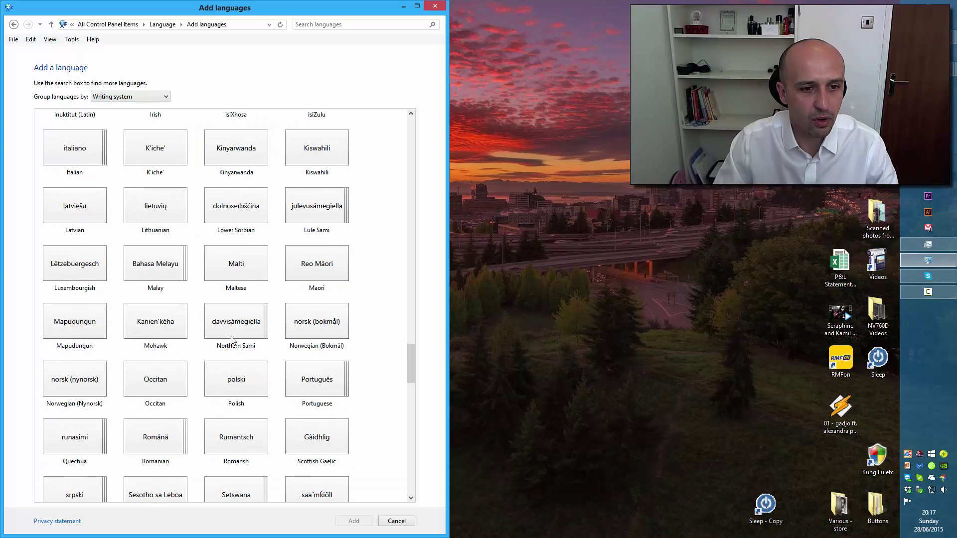
pyautogui.doubleClick(246, 385)
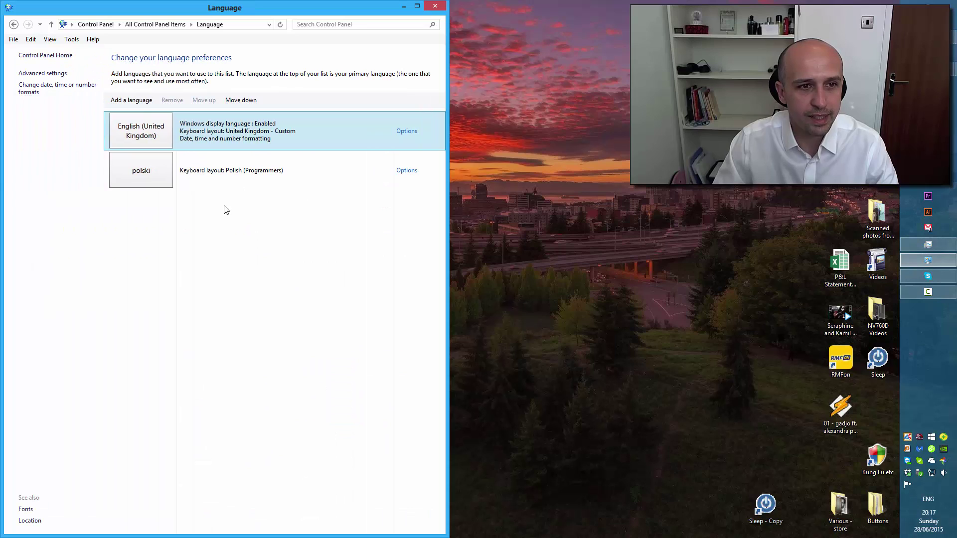
pyautogui.click(189, 169)
pyautogui.click(159, 128)
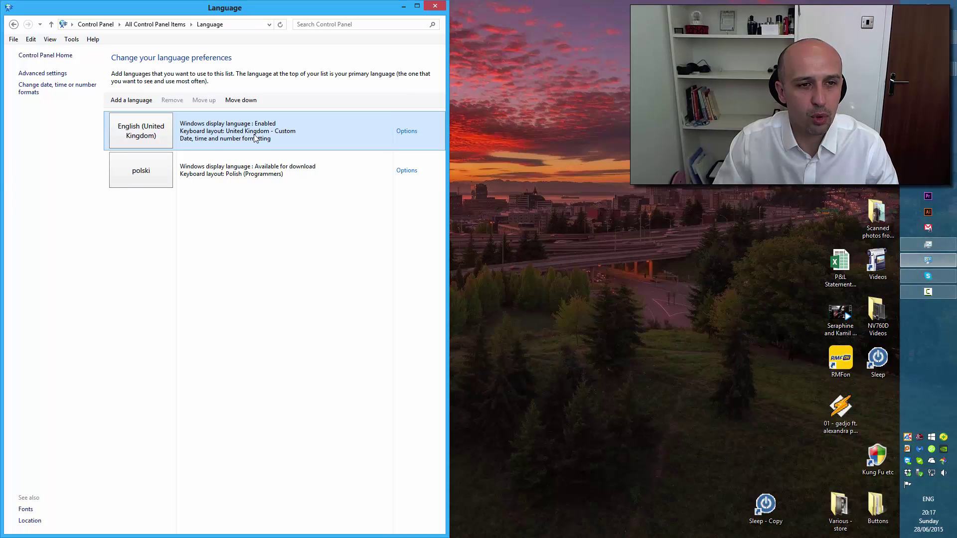
pyautogui.click(140, 172)
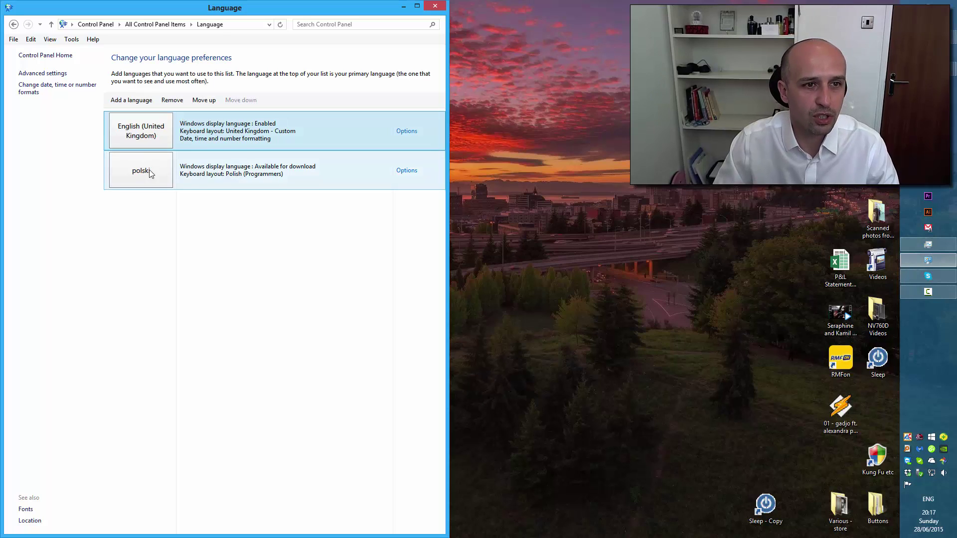
pyautogui.click(151, 143)
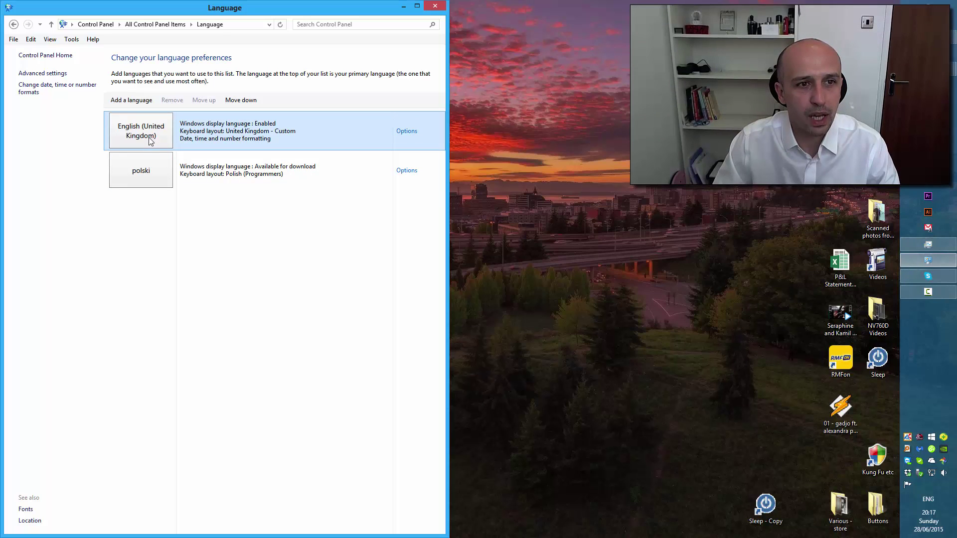
pyautogui.moveTo(930, 501)
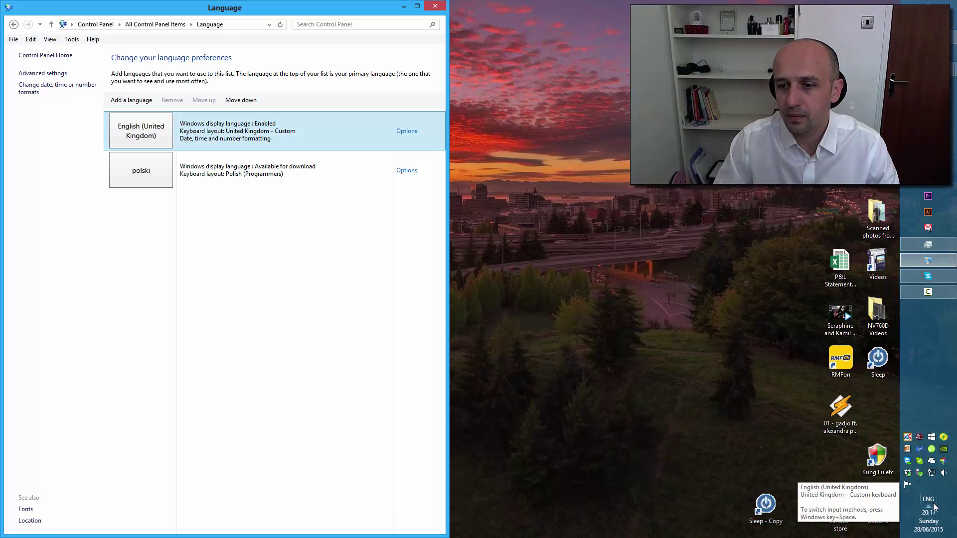
pyautogui.click(929, 501)
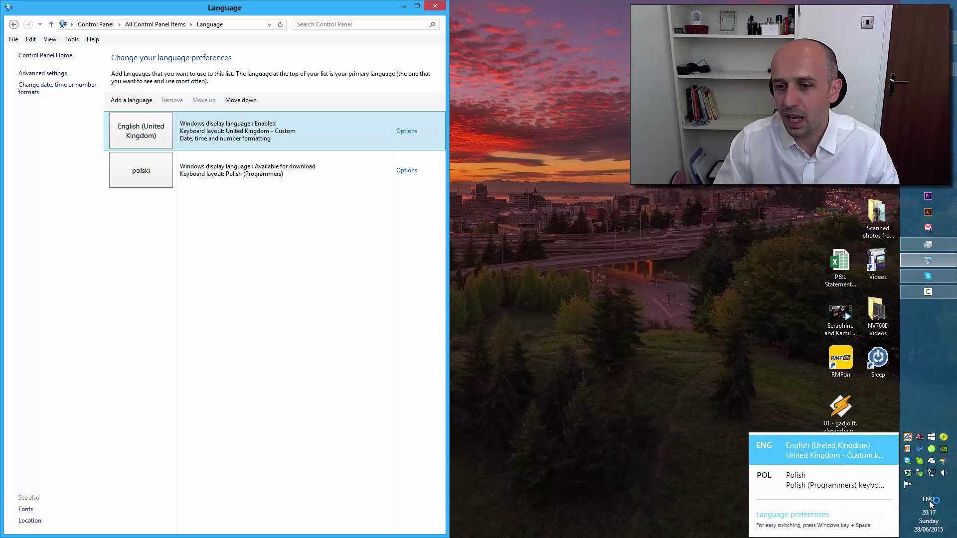
pyautogui.click(930, 504)
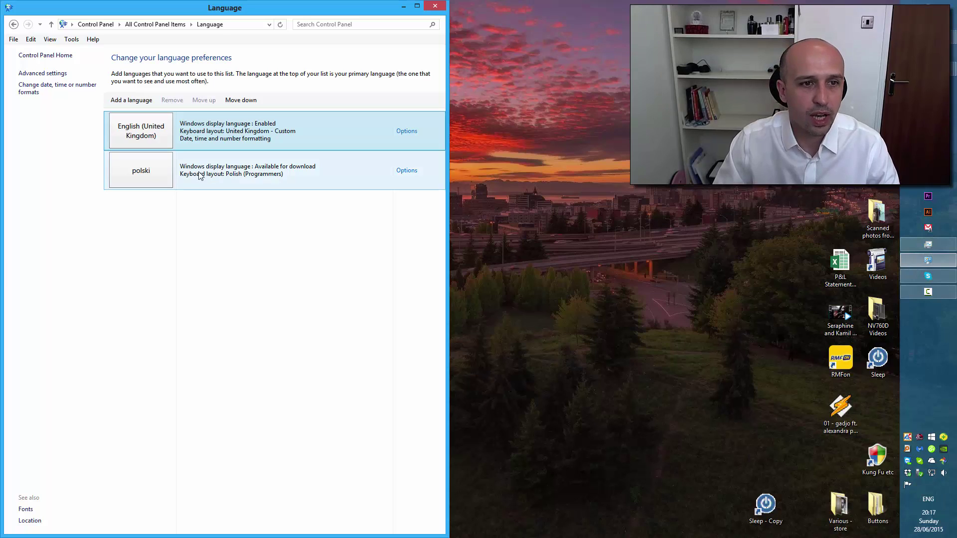
pyautogui.click(157, 172)
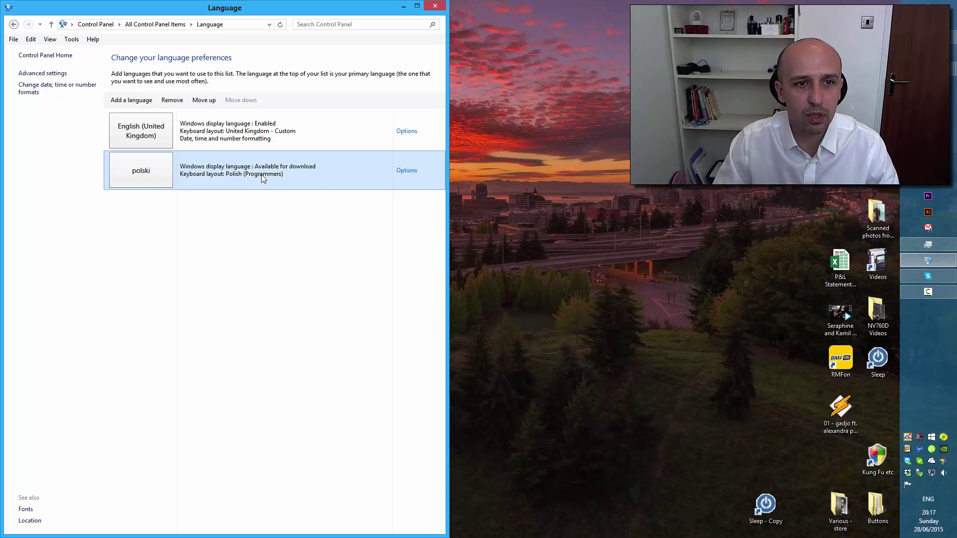
pyautogui.click(923, 499)
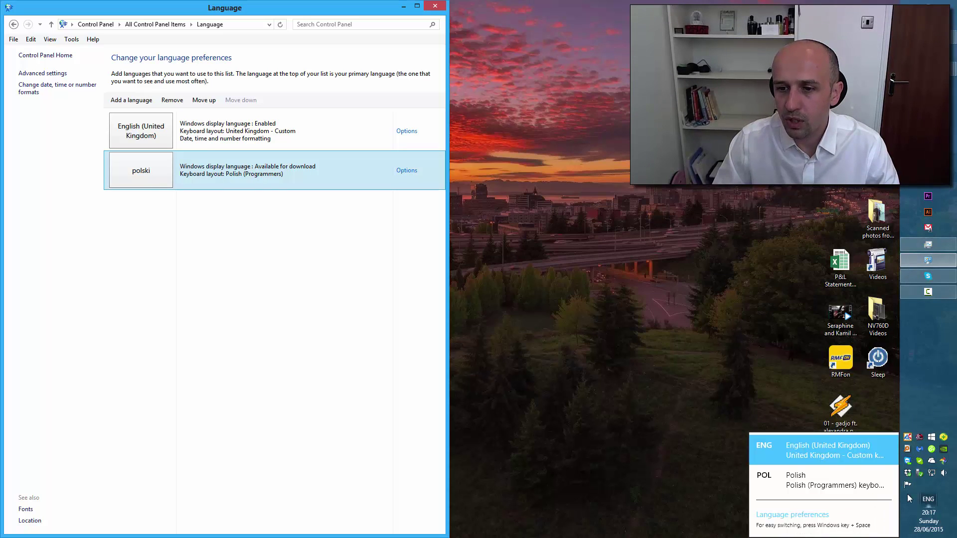
pyautogui.click(812, 483)
pyautogui.click(925, 500)
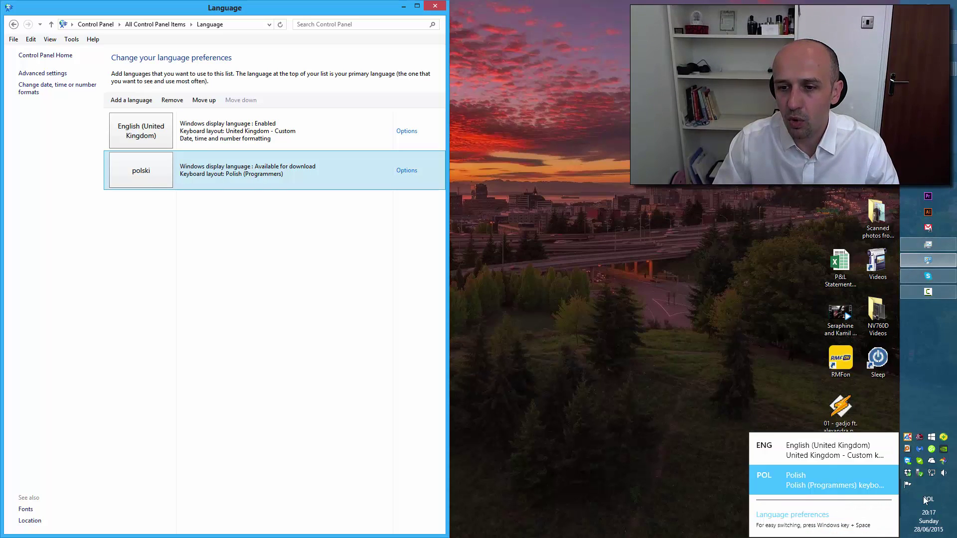
pyautogui.press('super+space')
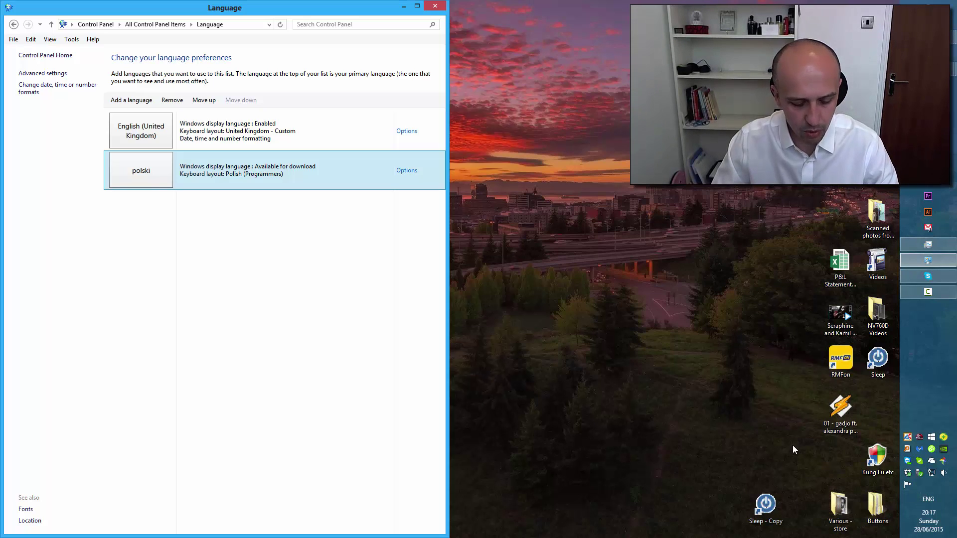
pyautogui.press('alt')
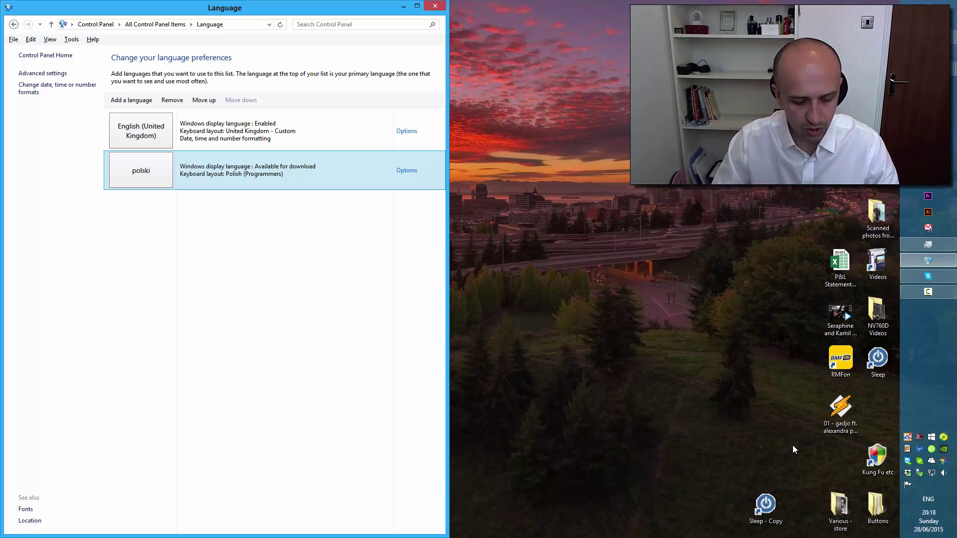
pyautogui.press('Tab')
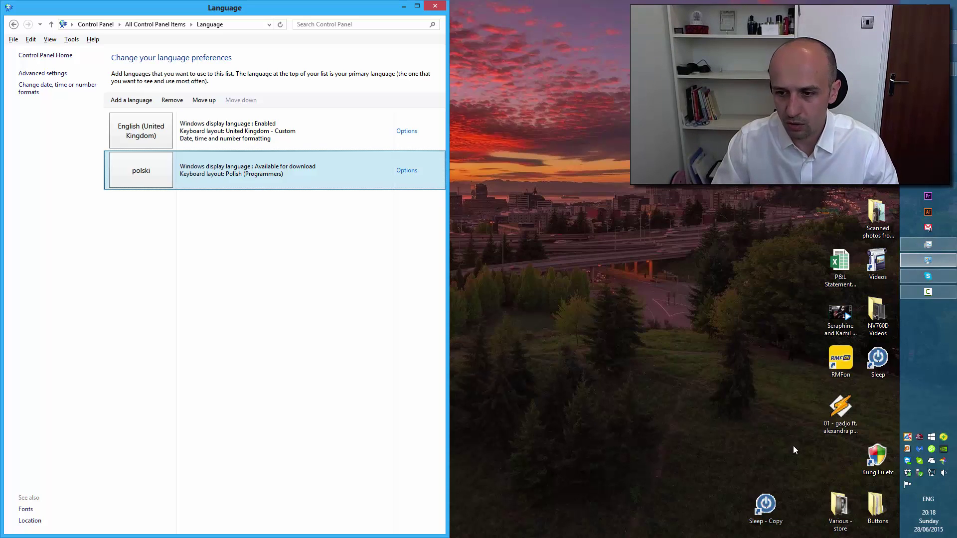
pyautogui.click(776, 438)
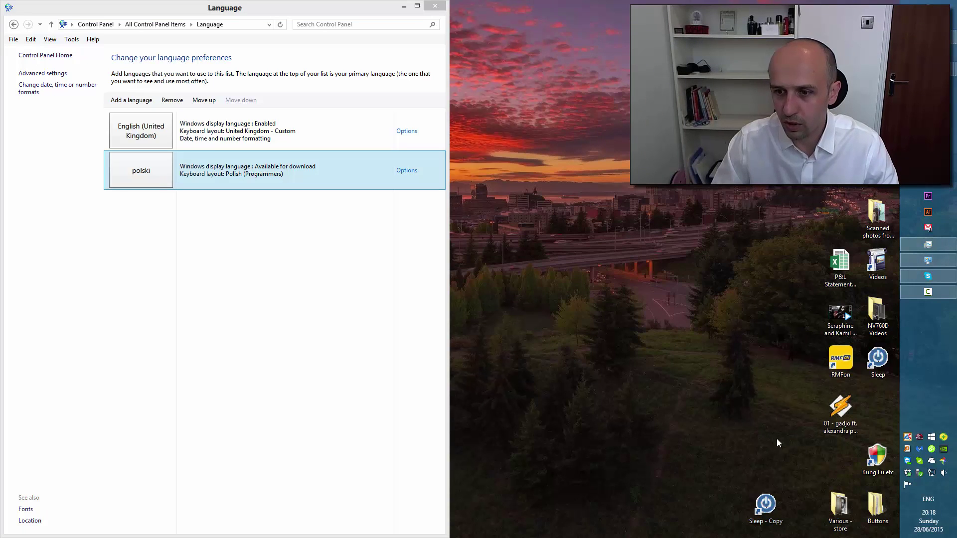
pyautogui.click(928, 499)
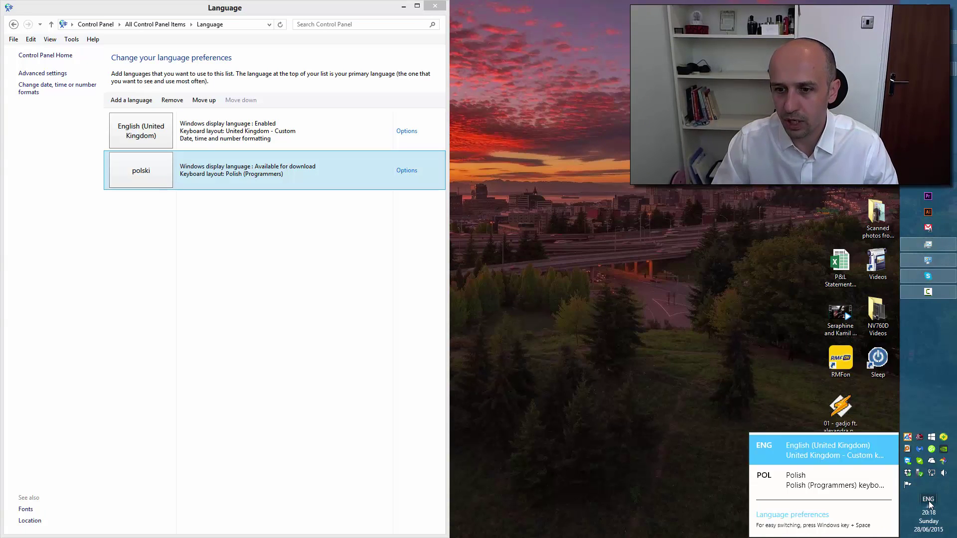
pyautogui.click(850, 488)
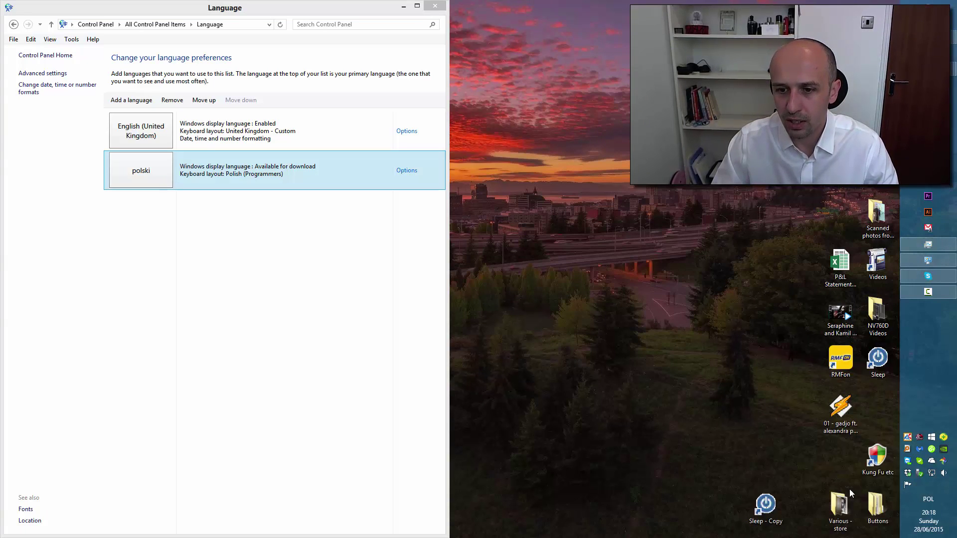
pyautogui.click(919, 494)
pyautogui.click(842, 451)
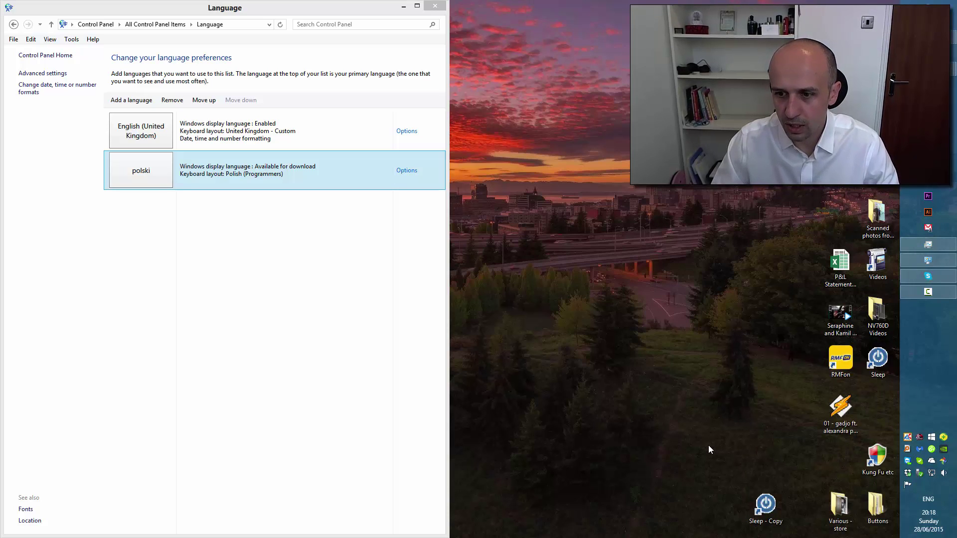
pyautogui.click(333, 167)
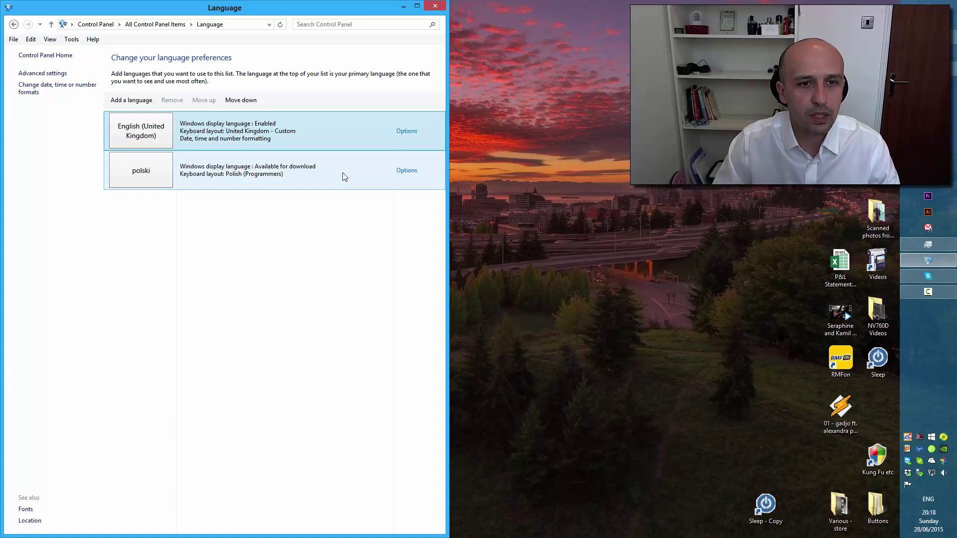
pyautogui.click(336, 142)
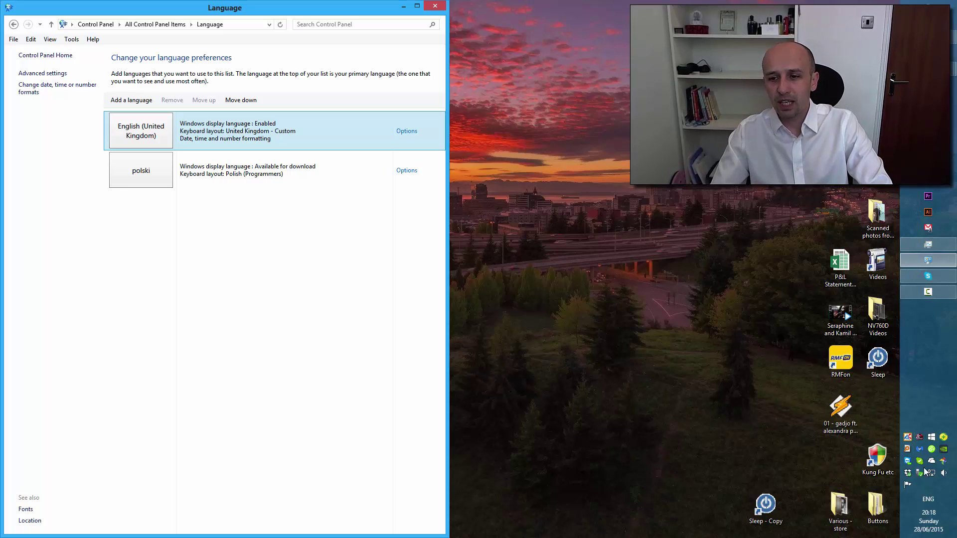
# Switch input to POL Polish (Programmers) from the taskbar, then select the polski row
pyautogui.click(928, 499)
pyautogui.click(800, 481)
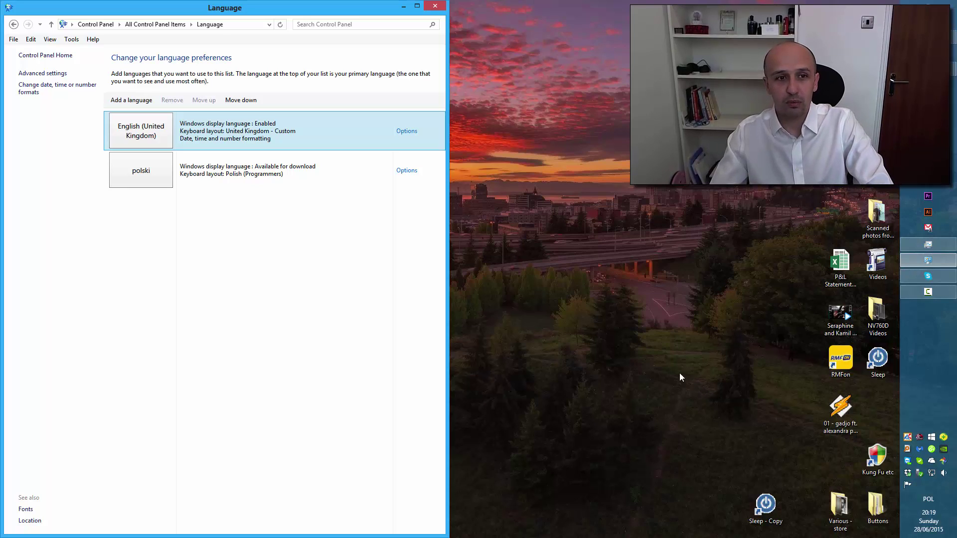
pyautogui.click(318, 180)
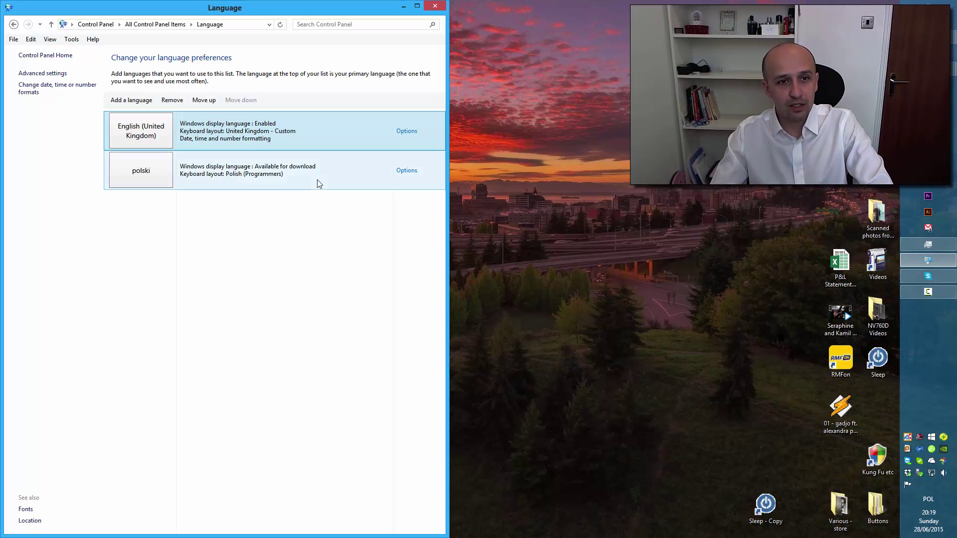
# Remove polski and list the input methods available for English (United Kingdom)
pyautogui.click(172, 100)
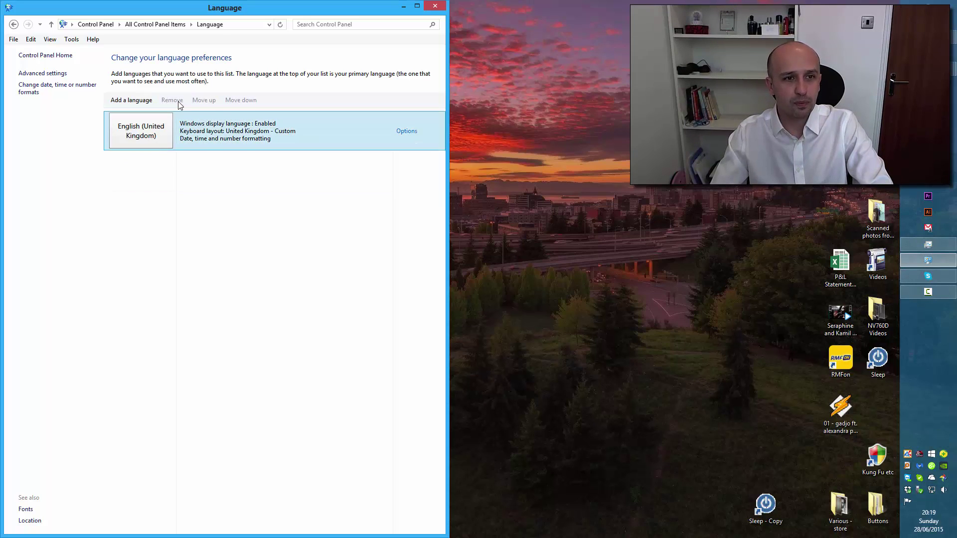
pyautogui.click(406, 132)
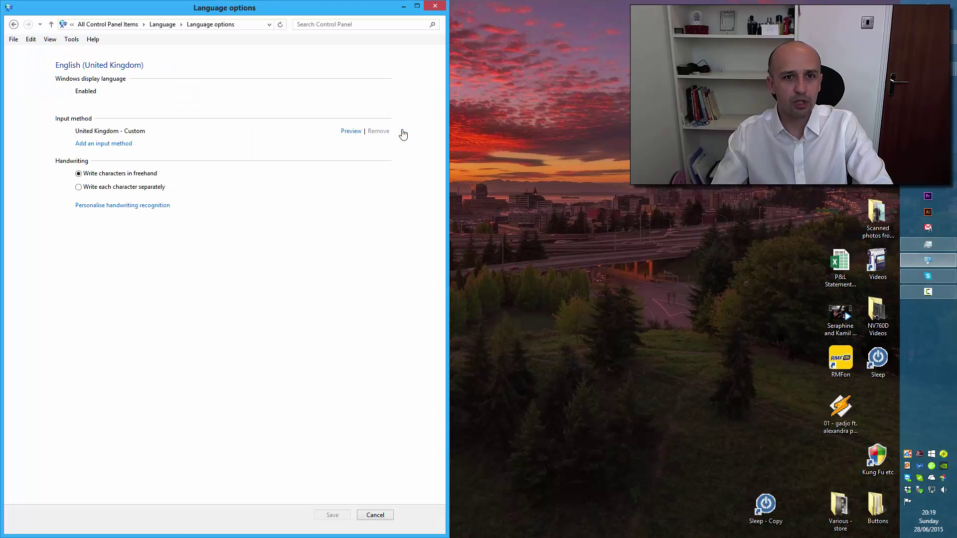
pyautogui.click(114, 145)
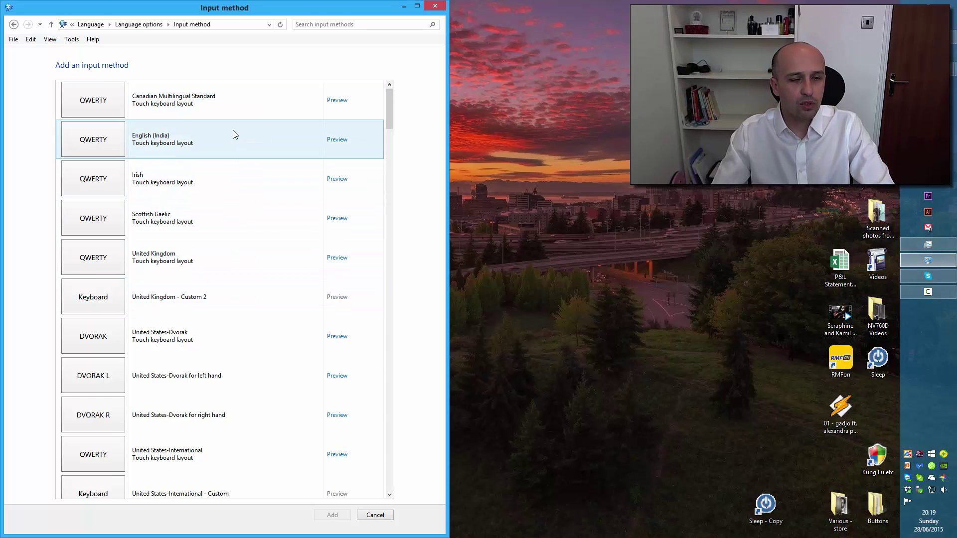
# Select Polish (Programmers) - Custom (£) in the input method list and add it
pyautogui.scroll(-20, 233, 136)
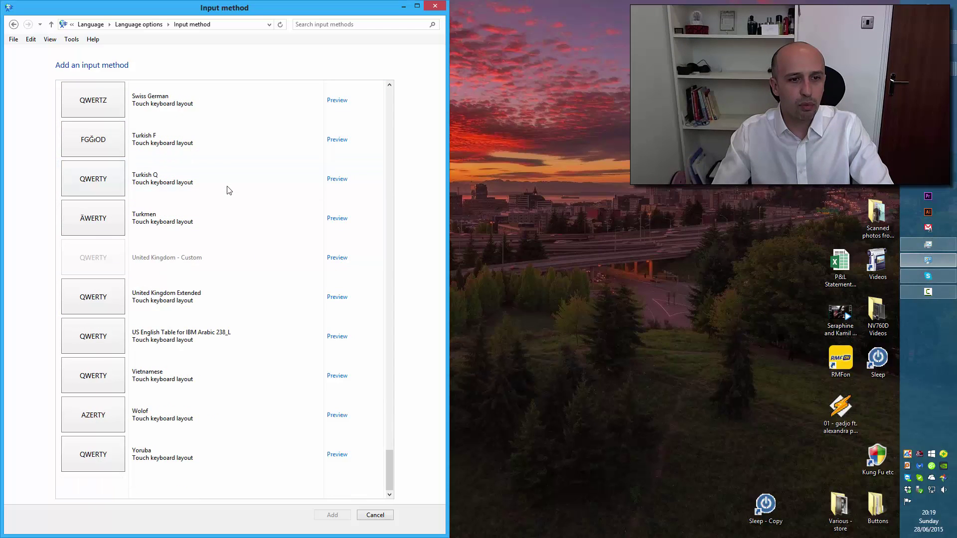
pyautogui.scroll(10, 229, 230)
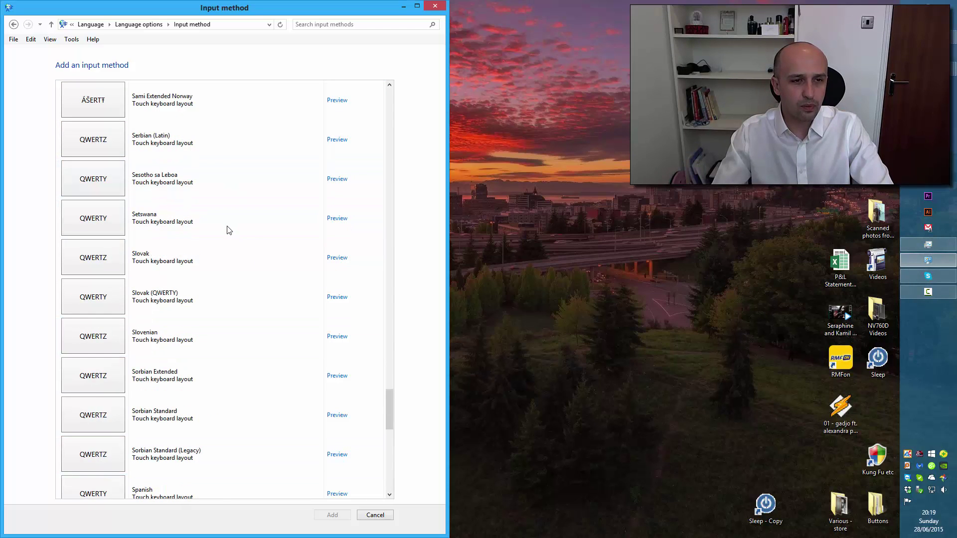
pyautogui.scroll(5, 228, 230)
pyautogui.scroll(-3, 229, 230)
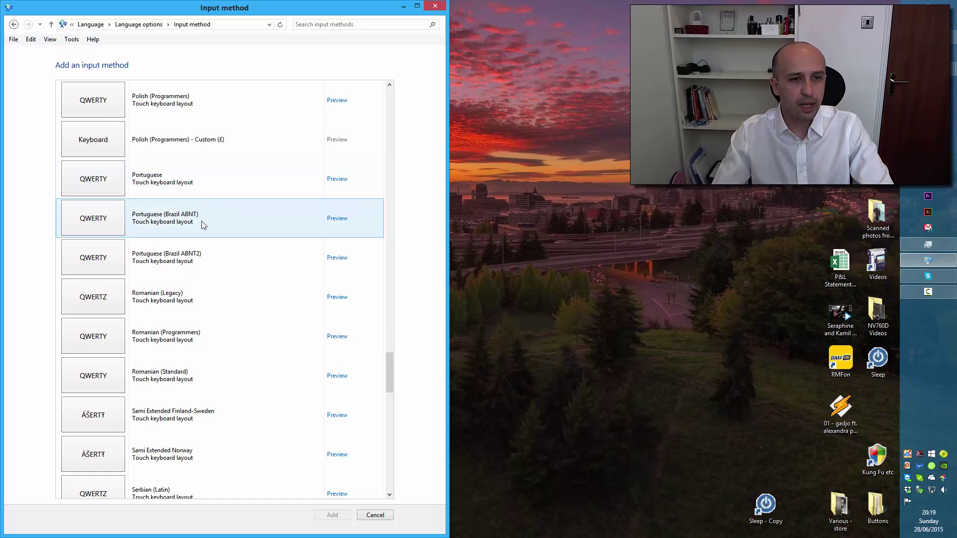
pyautogui.click(205, 112)
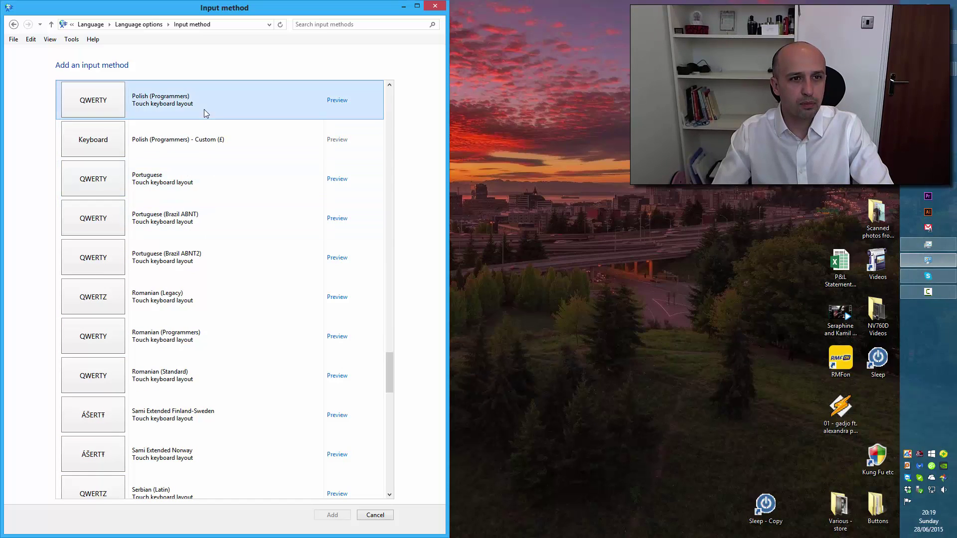
pyautogui.scroll(1, 216, 180)
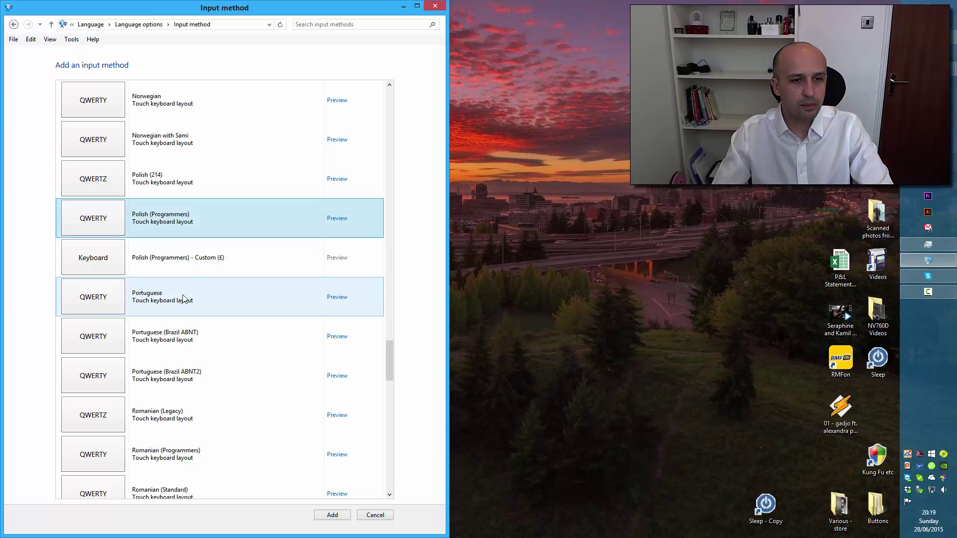
pyautogui.click(189, 264)
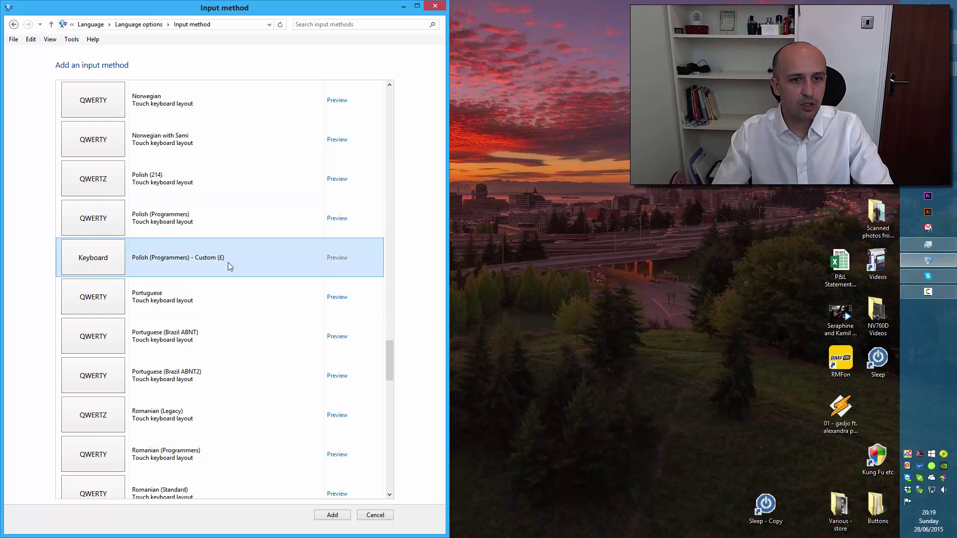
pyautogui.click(171, 220)
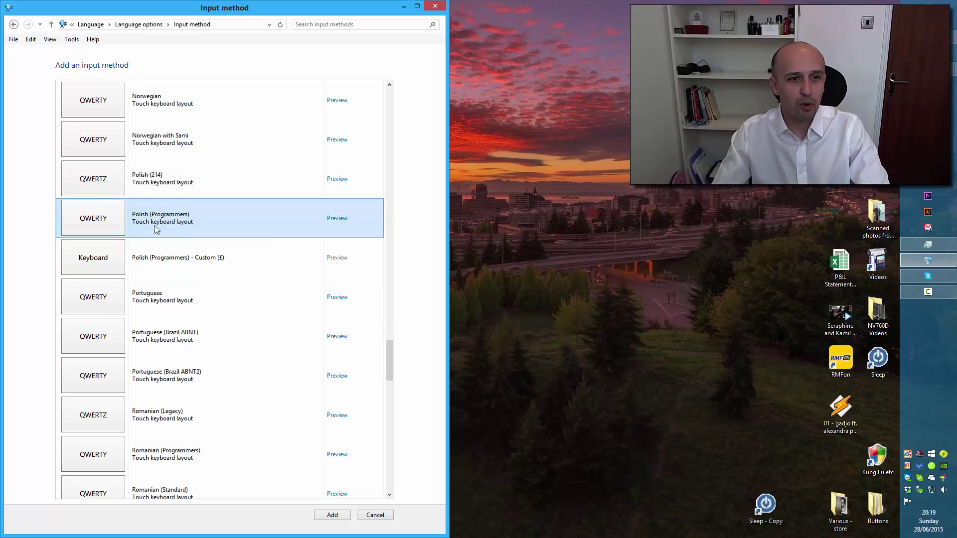
pyautogui.click(177, 260)
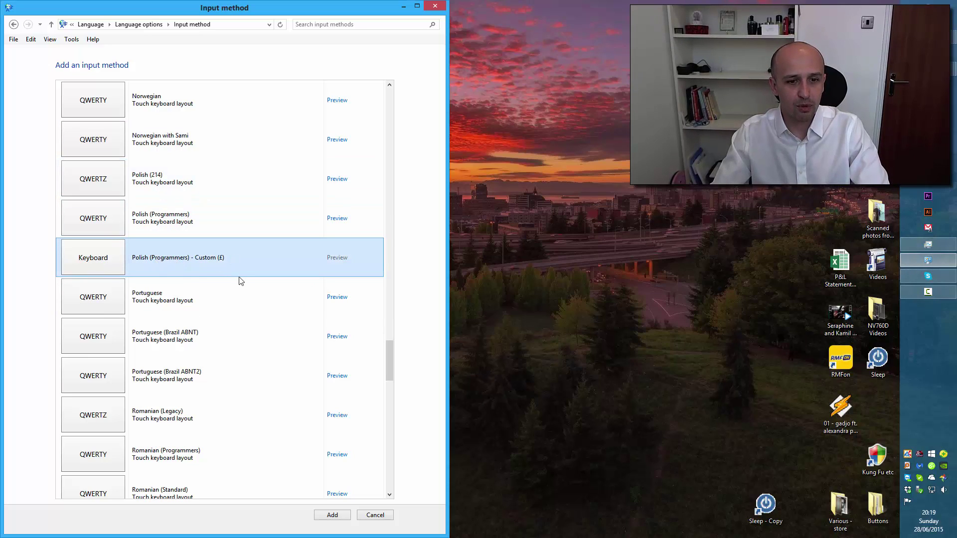
pyautogui.click(332, 515)
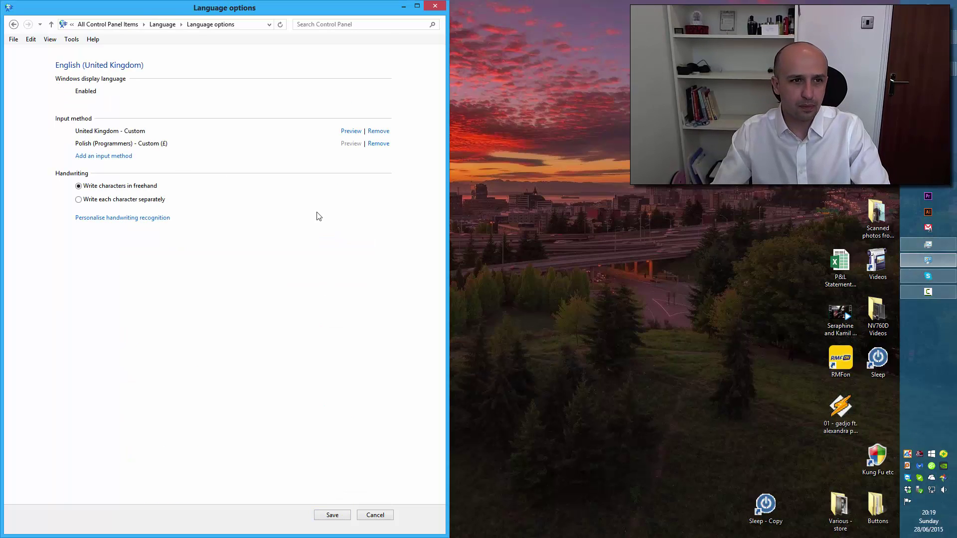
# Save English (United Kingdom) with both layouts and view the taskbar layout list
pyautogui.click(332, 515)
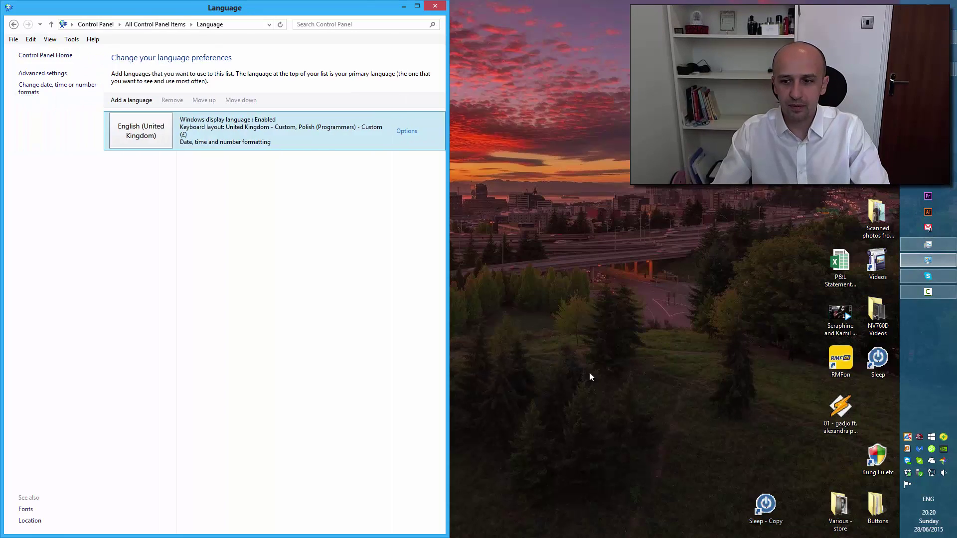
pyautogui.click(928, 502)
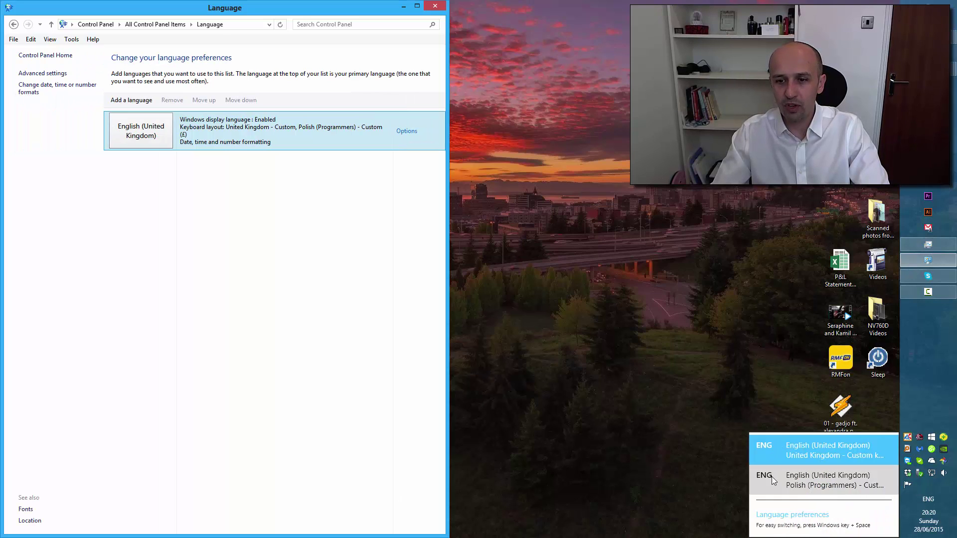
pyautogui.click(844, 460)
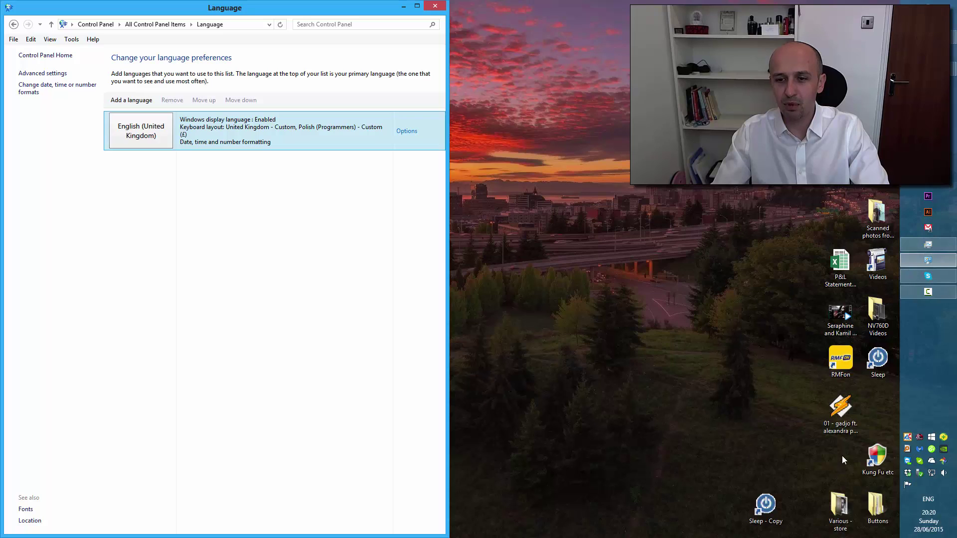
pyautogui.click(932, 503)
pyautogui.click(816, 487)
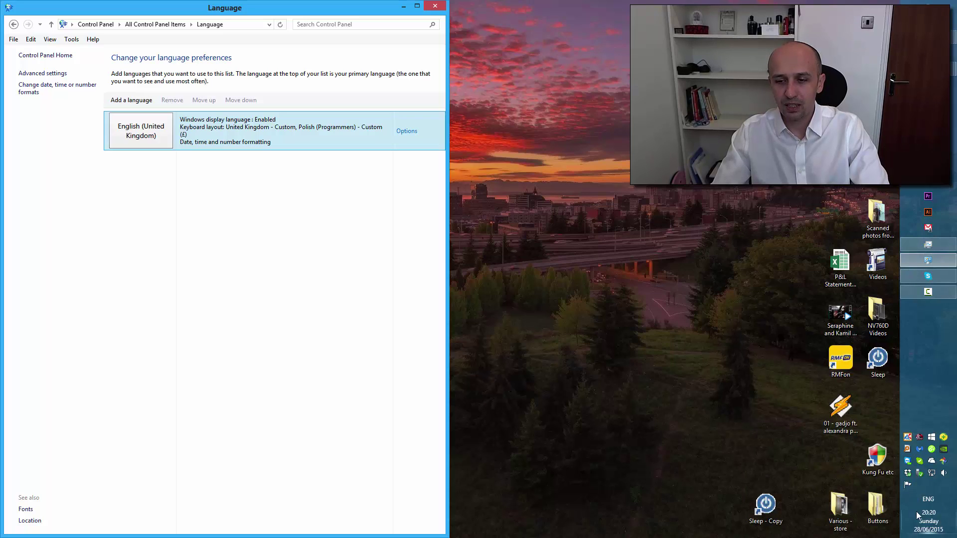
# Switch layouts with Alt+Shift and confirm the active layout in the taskbar list
pyautogui.hotkey('alt', 'shift')
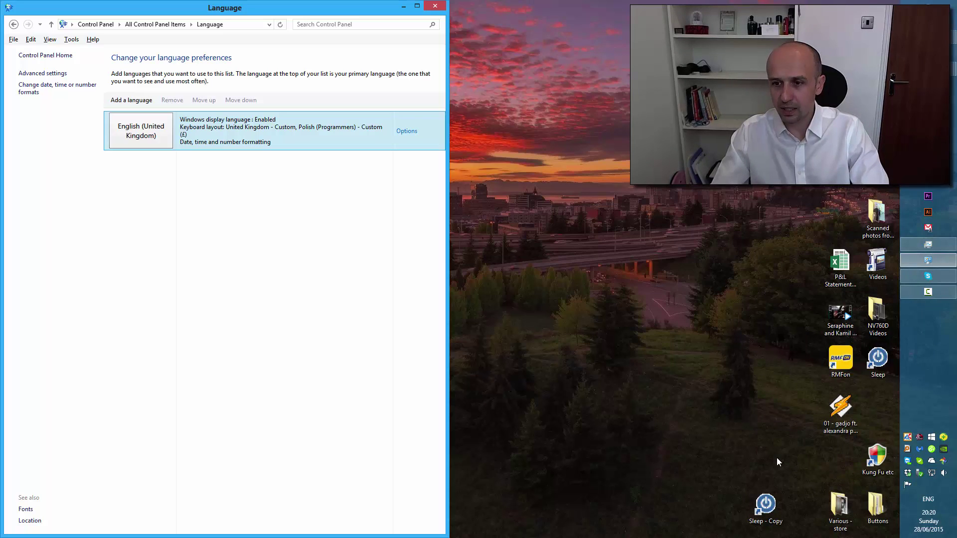
pyautogui.click(928, 500)
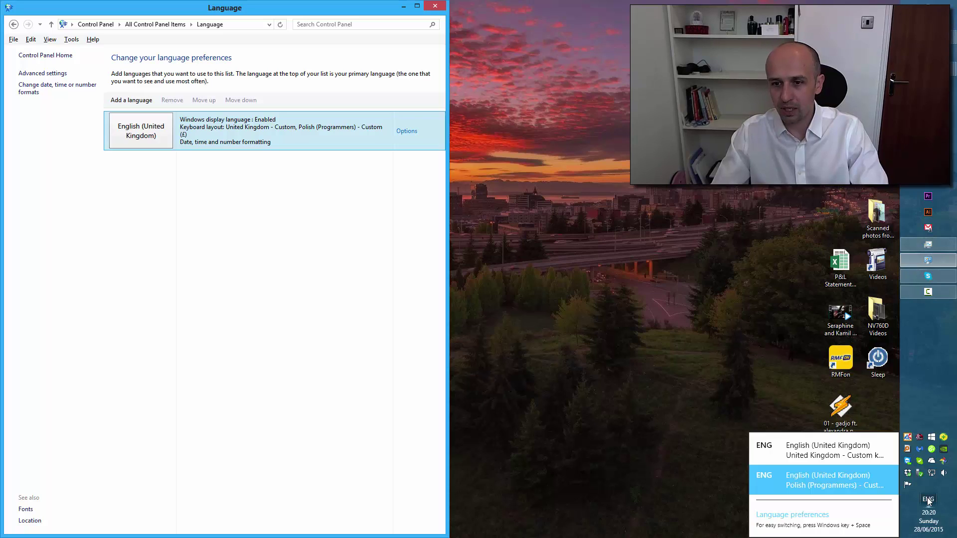
pyautogui.click(716, 409)
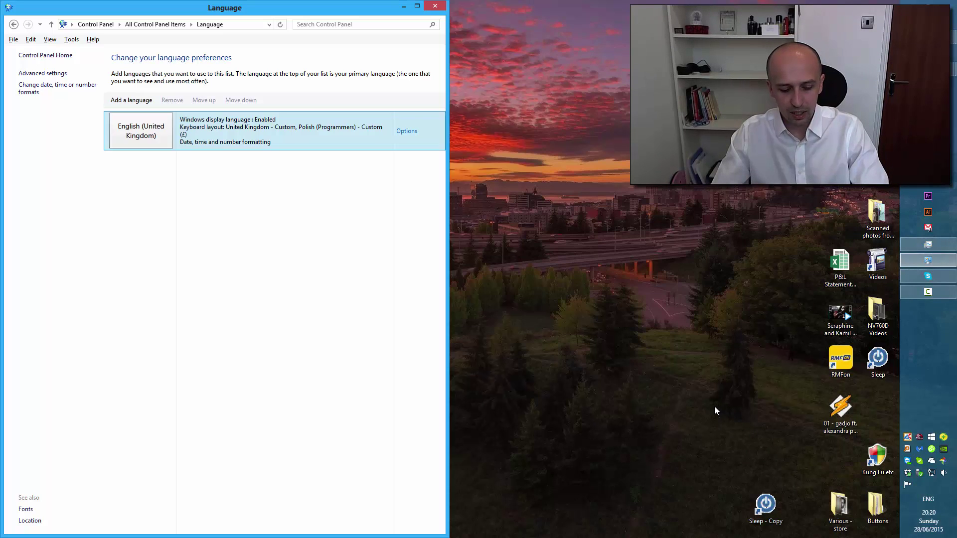
pyautogui.click(928, 499)
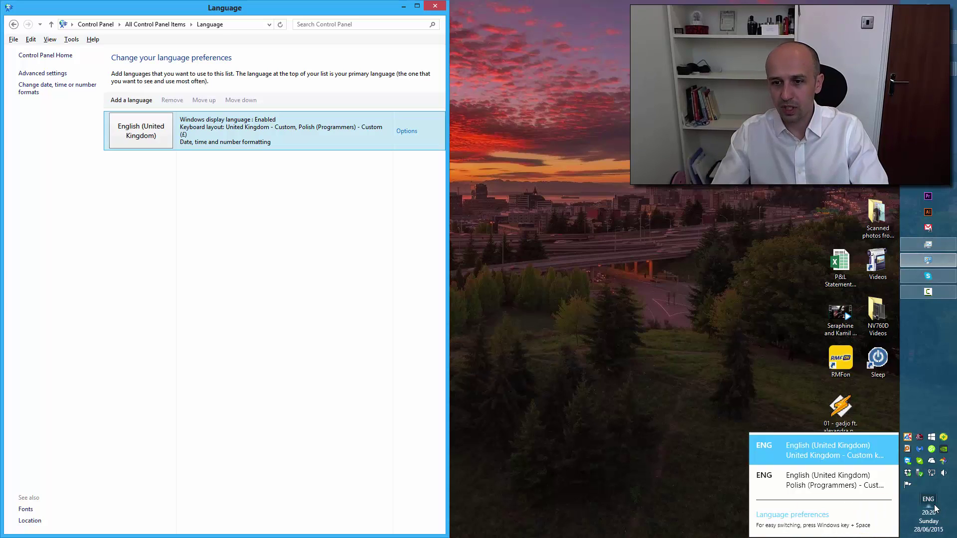
pyautogui.click(711, 394)
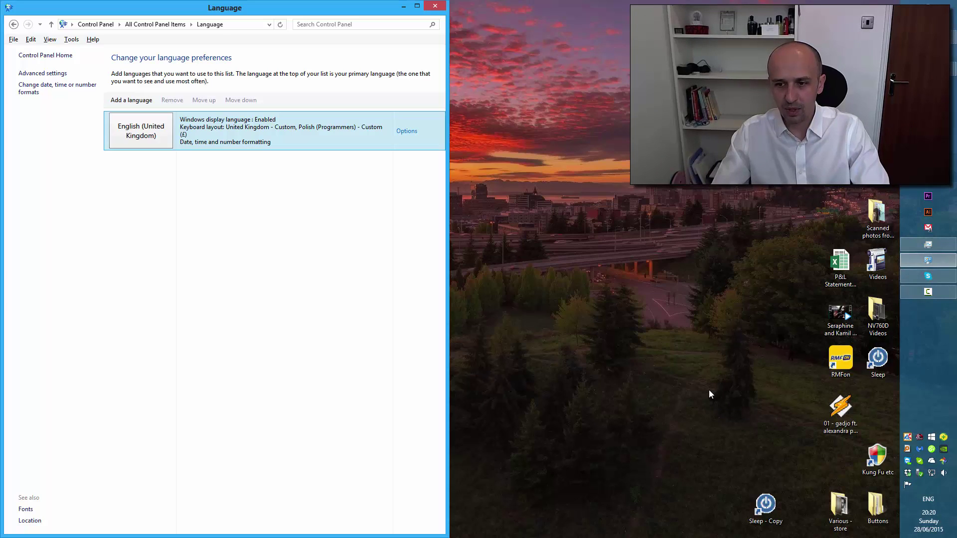
pyautogui.click(927, 500)
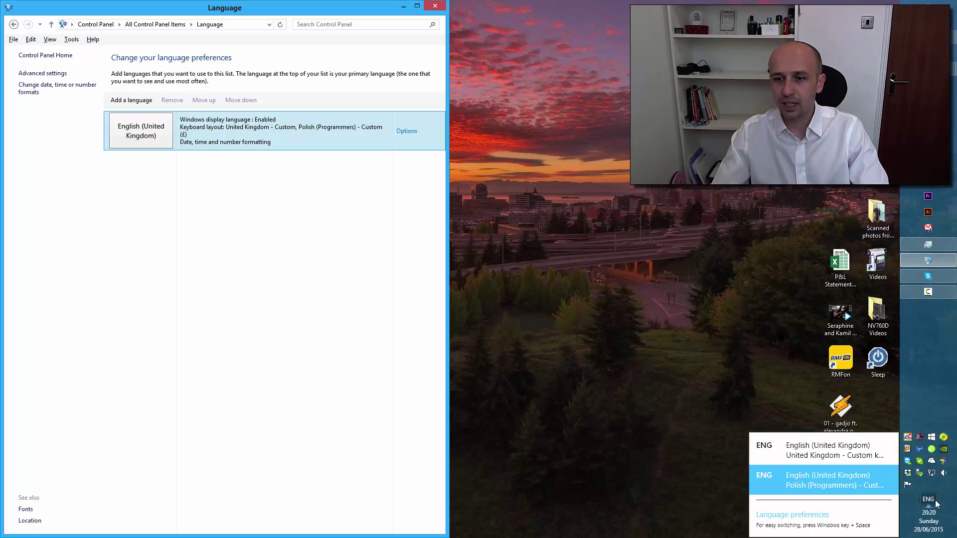
pyautogui.click(811, 486)
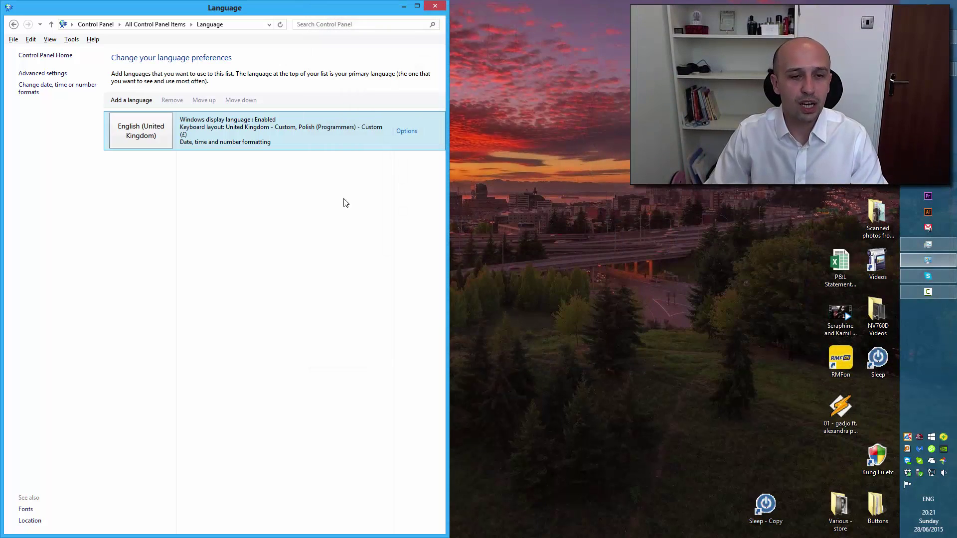
# Remove the Polish (Programmers) - Custom (£) input method from English and save
pyautogui.click(406, 131)
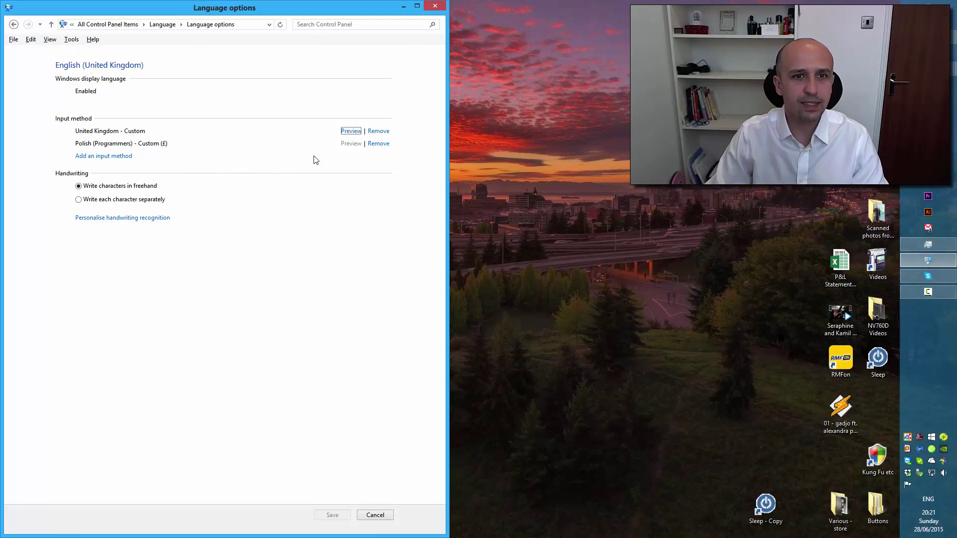
pyautogui.click(377, 145)
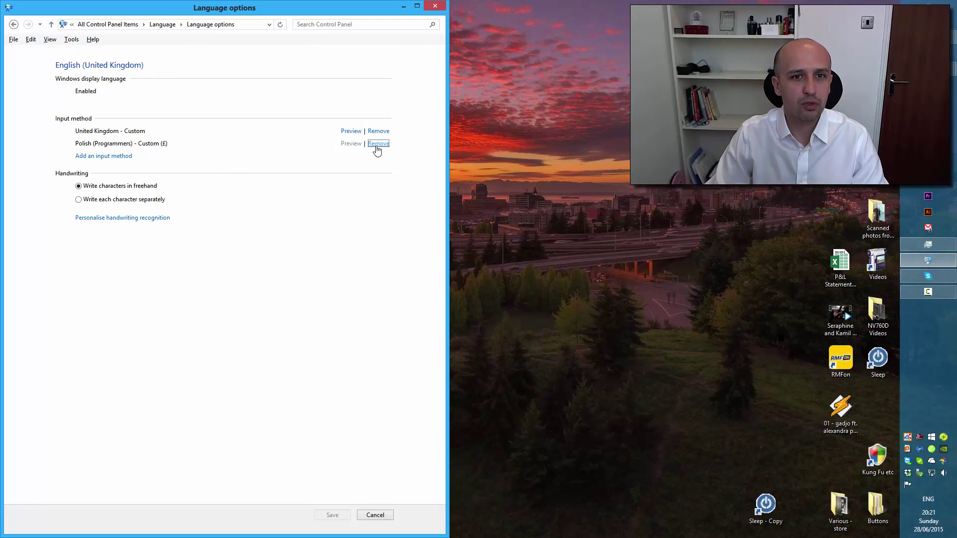
pyautogui.click(332, 516)
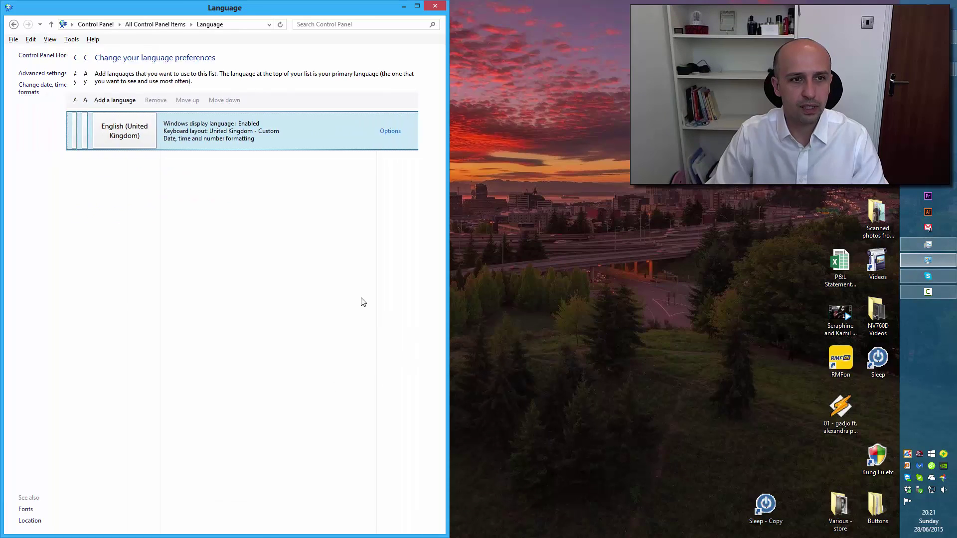
# Browse the addable input methods and preview the United Kingdom - Custom layout
pyautogui.click(407, 131)
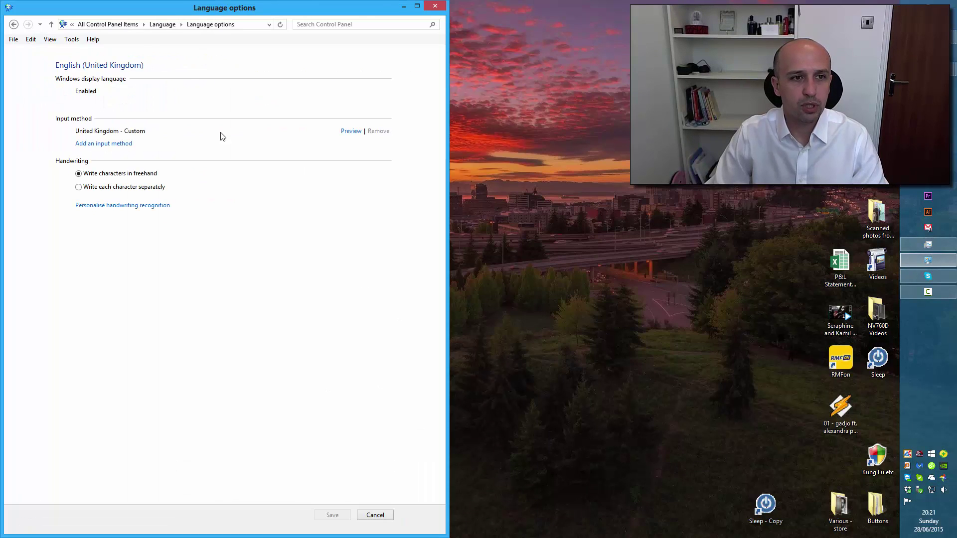
pyautogui.click(123, 148)
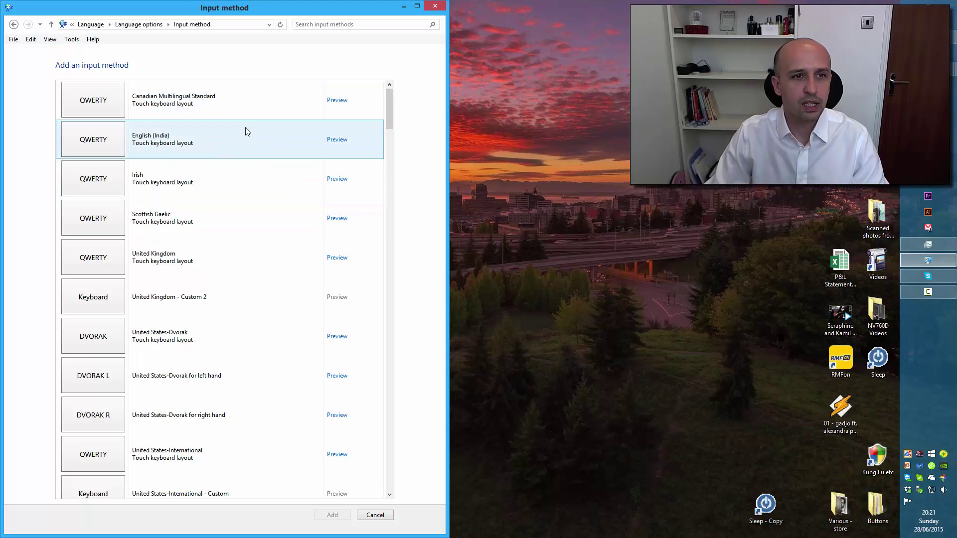
pyautogui.scroll(-3, 222, 216)
pyautogui.scroll(3, 232, 268)
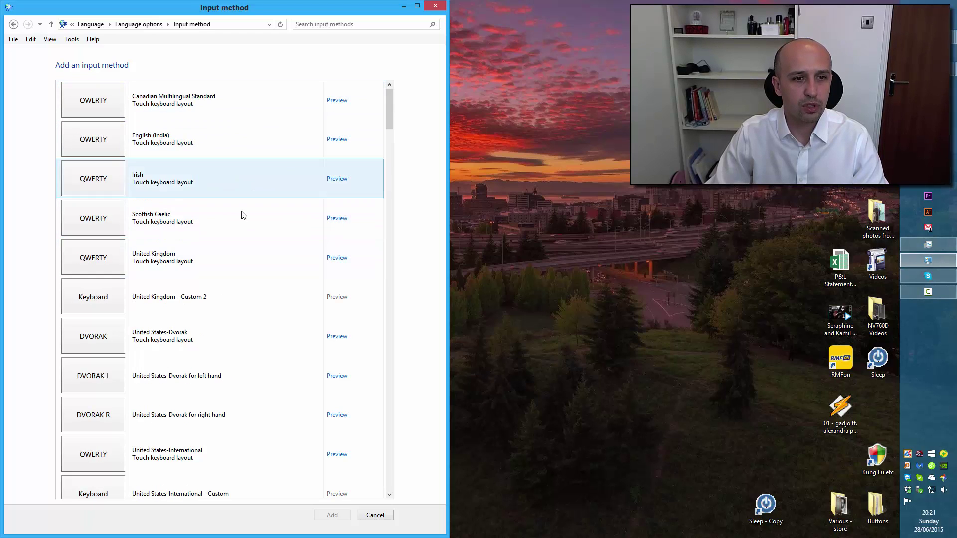
pyautogui.click(240, 298)
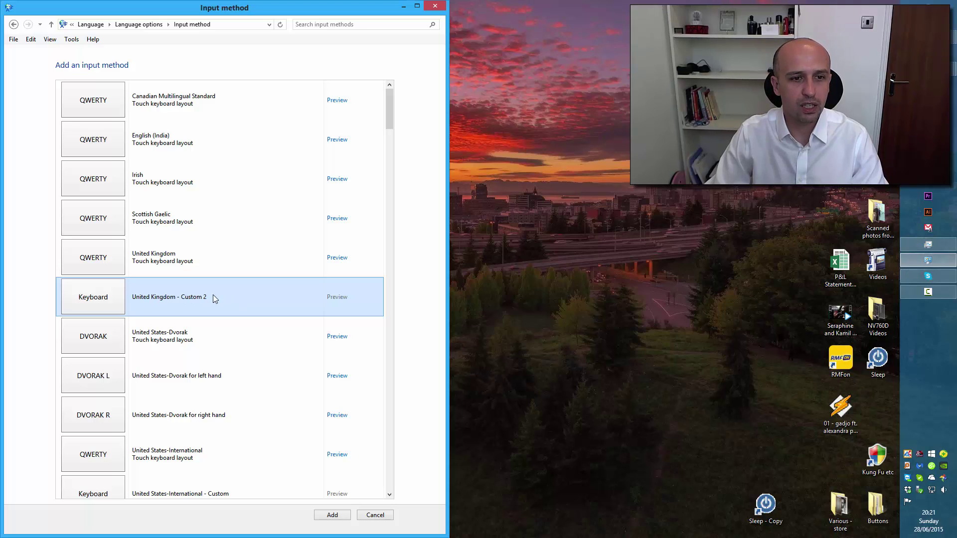
pyautogui.scroll(-15, 295, 290)
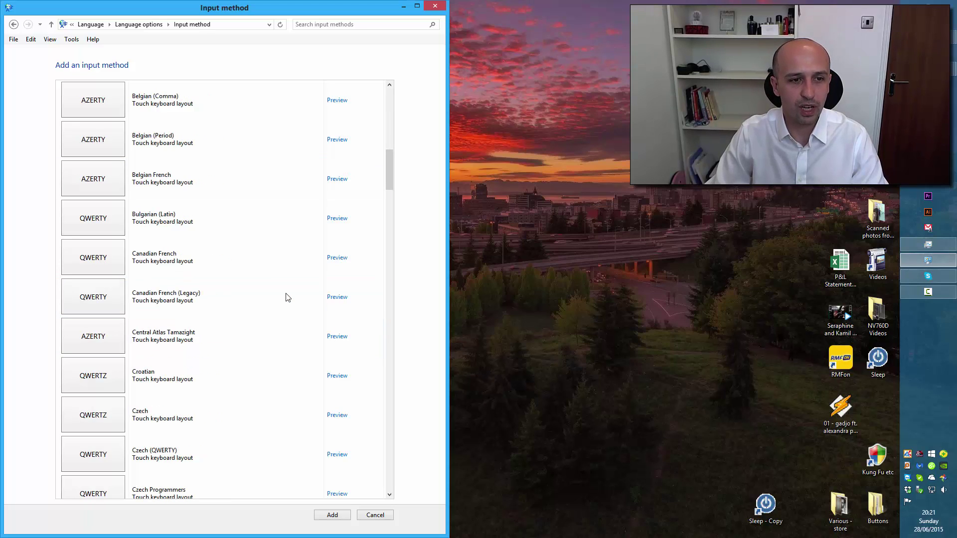
pyautogui.scroll(-15, 287, 296)
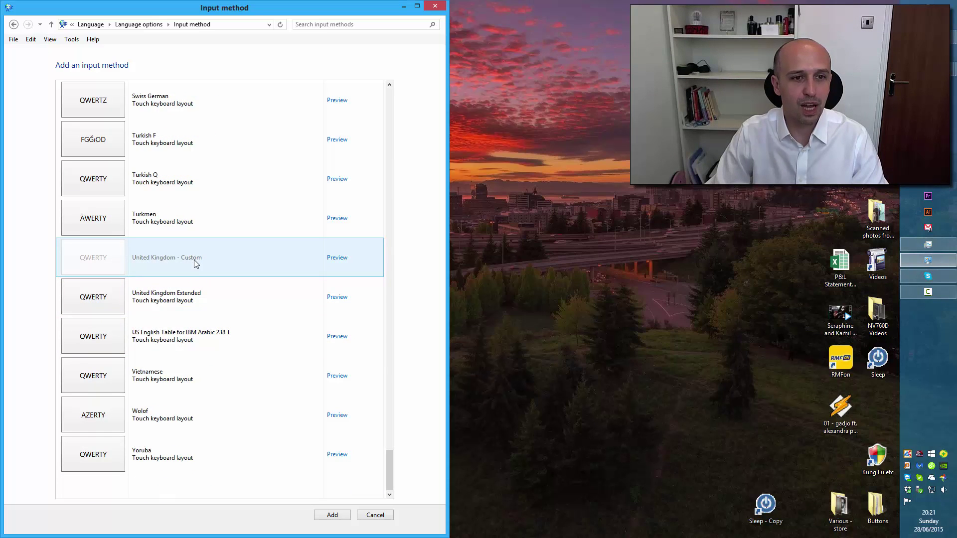
pyautogui.click(339, 263)
pyautogui.click(337, 258)
pyautogui.click(237, 137)
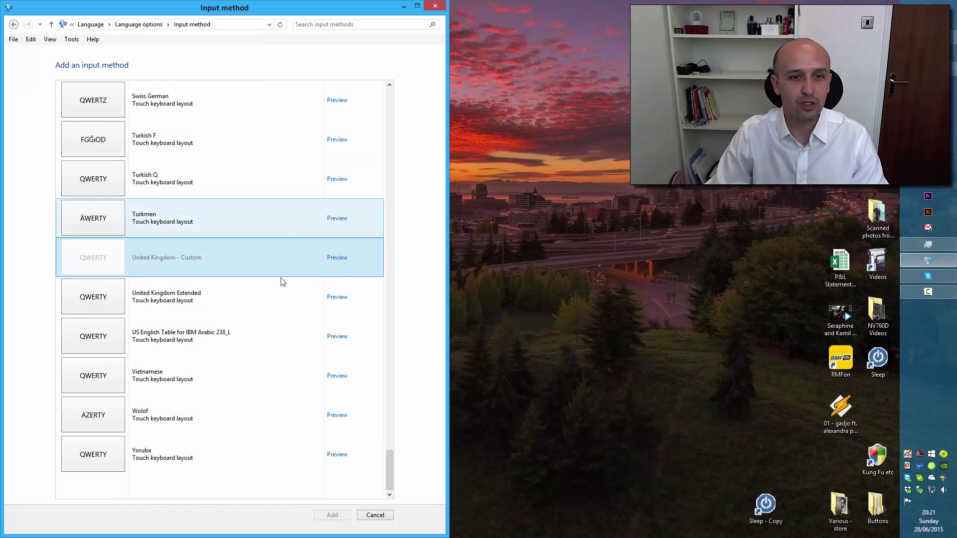
# Cancel without adding, return to the Language page, and Alt+Tab to Chrome
pyautogui.moveTo(390, 465); pyautogui.dragTo(384, 100)
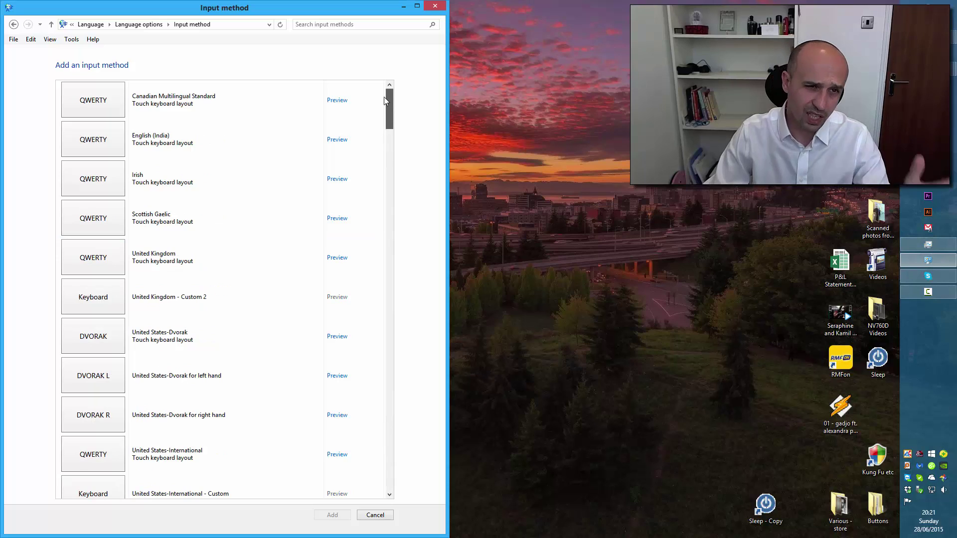
pyautogui.click(375, 515)
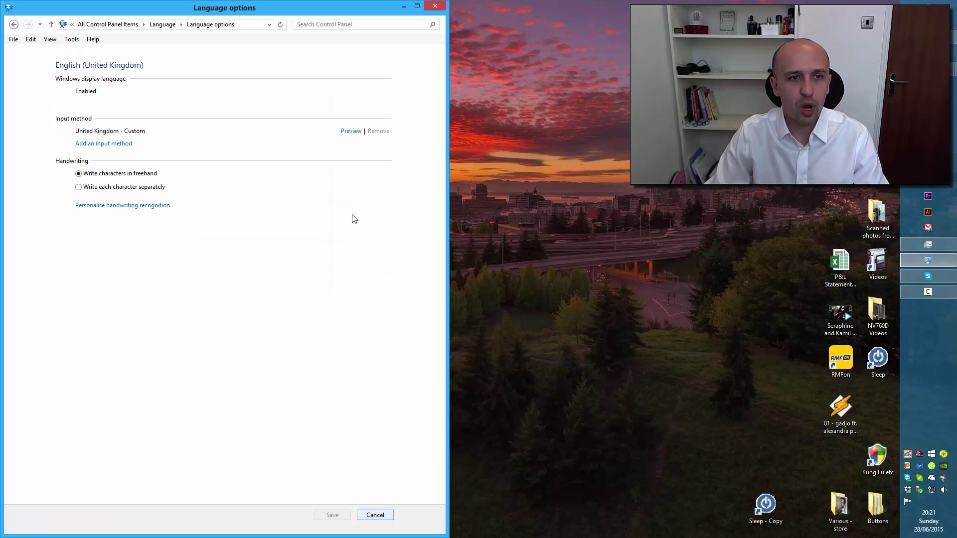
pyautogui.click(51, 25)
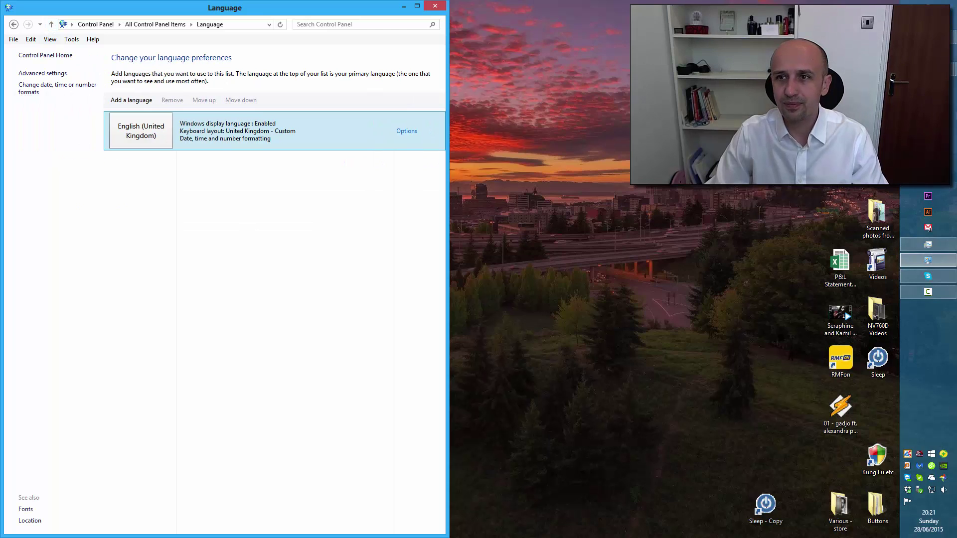
pyautogui.hotkey('alt', 'Tab')
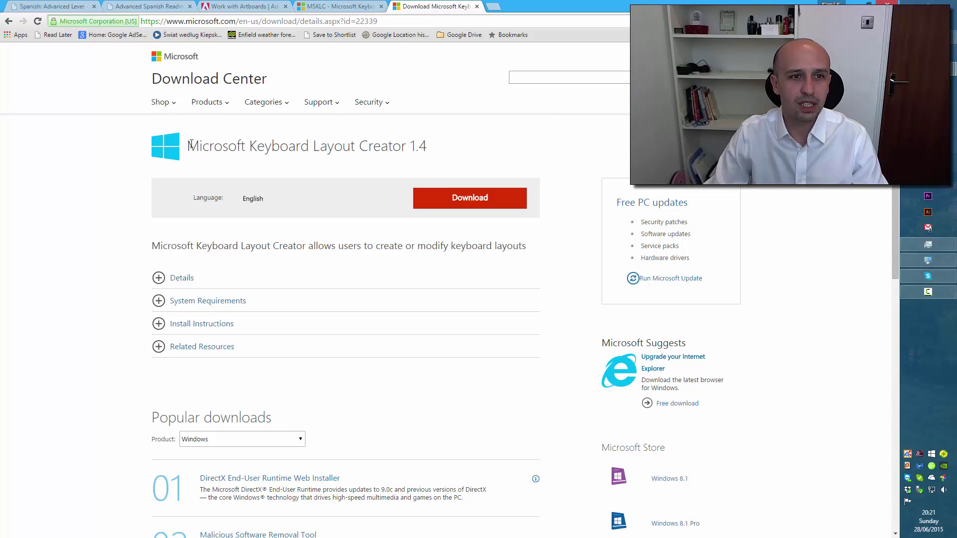
pyautogui.moveTo(188, 146); pyautogui.dragTo(437, 148)
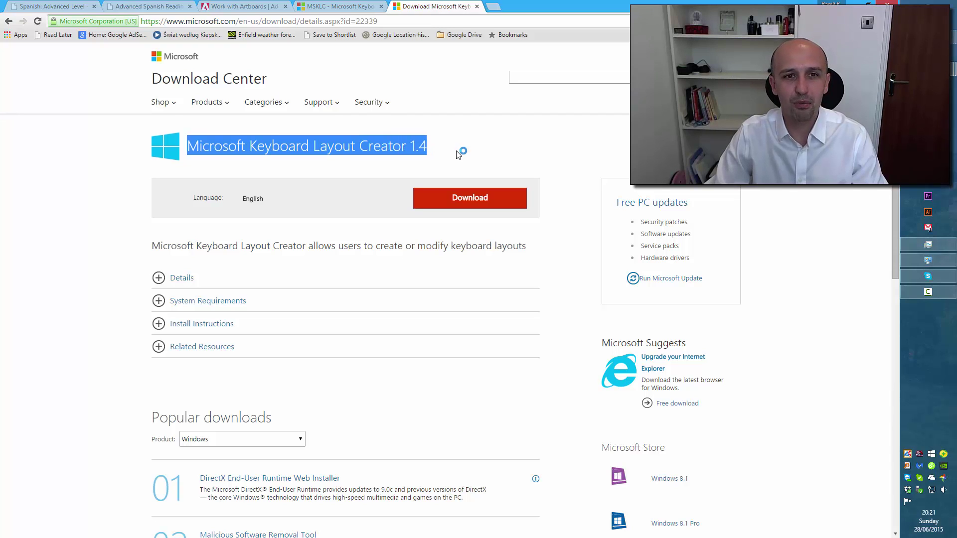
pyautogui.click(517, 156)
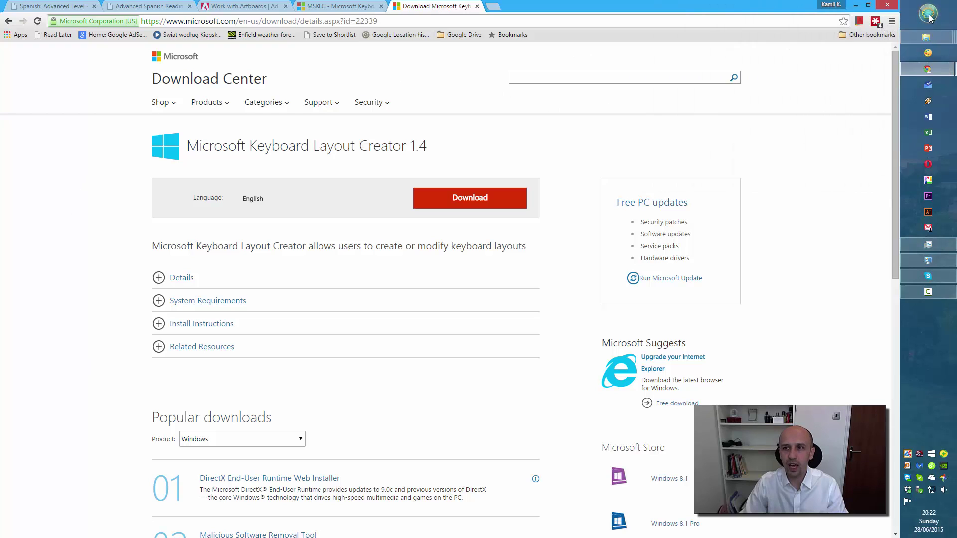
# Launch Microsoft Keyboard Layout Creator 1.4 by searching 'keyboar' in Start
pyautogui.click(928, 14)
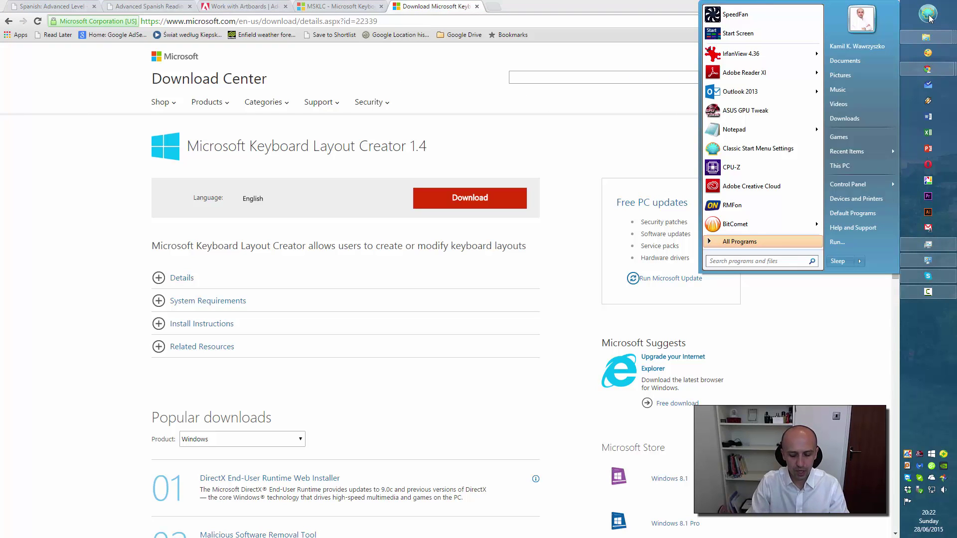
pyautogui.write('keyboar')
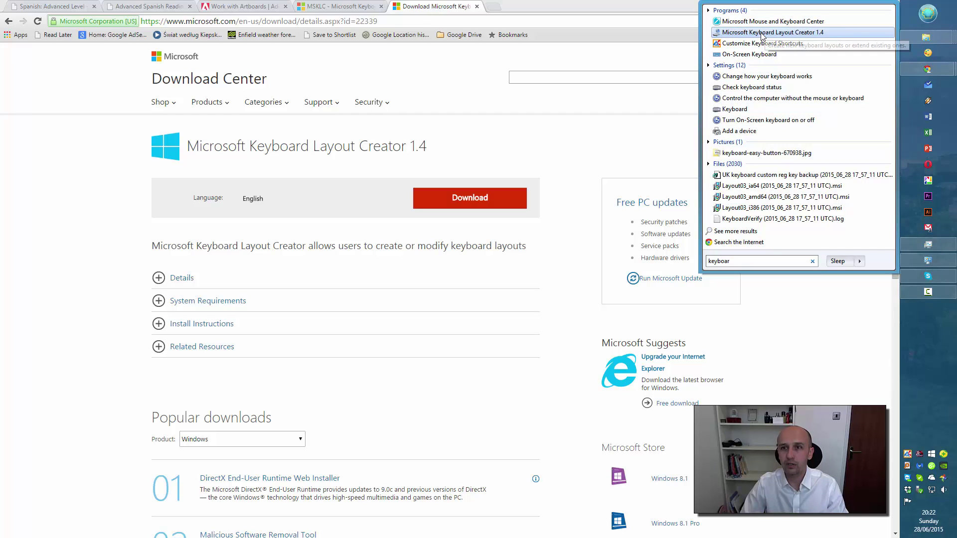
pyautogui.click(761, 33)
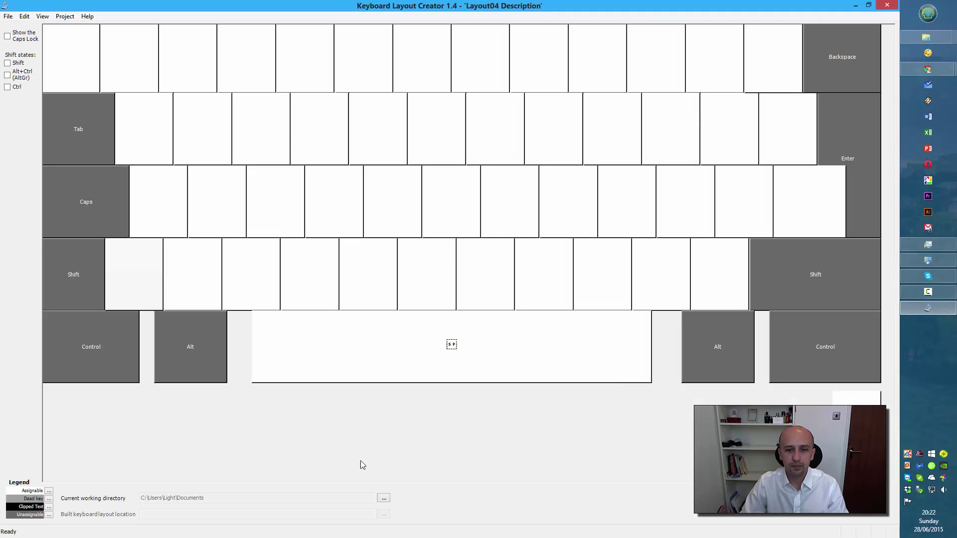
# Browse Help > Contents, expanding the Using MSKLC, Dialog Reference and Overview topics, then minimise help
pyautogui.click(87, 17)
pyautogui.click(102, 26)
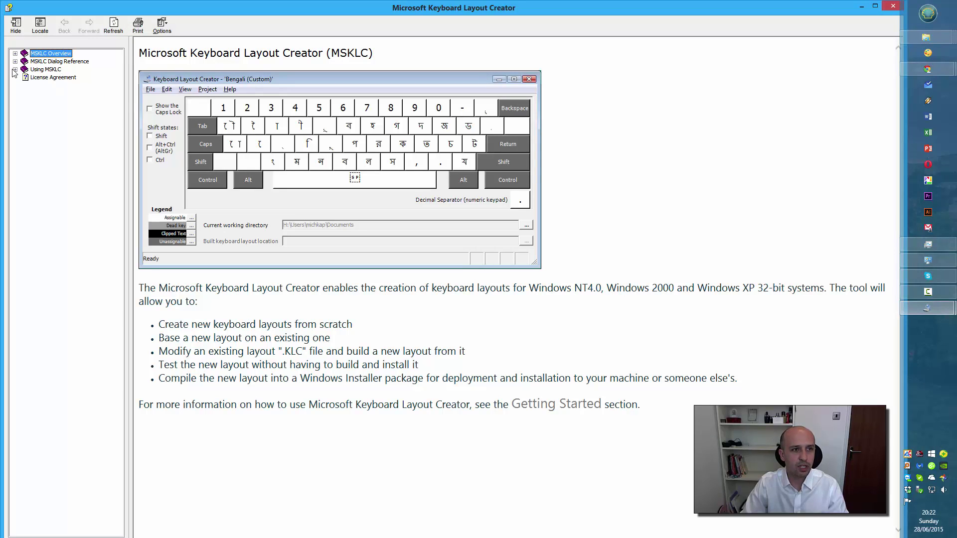
pyautogui.click(15, 70)
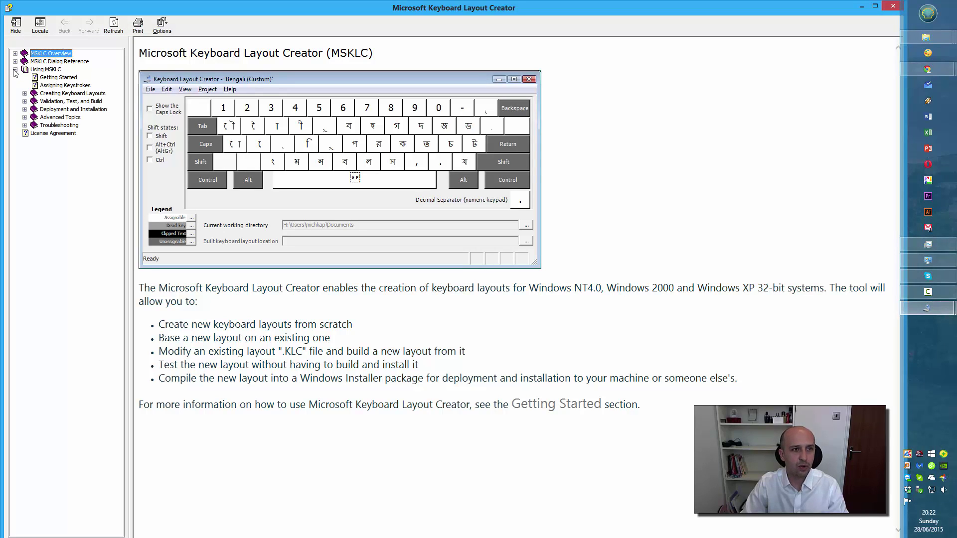
pyautogui.click(56, 70)
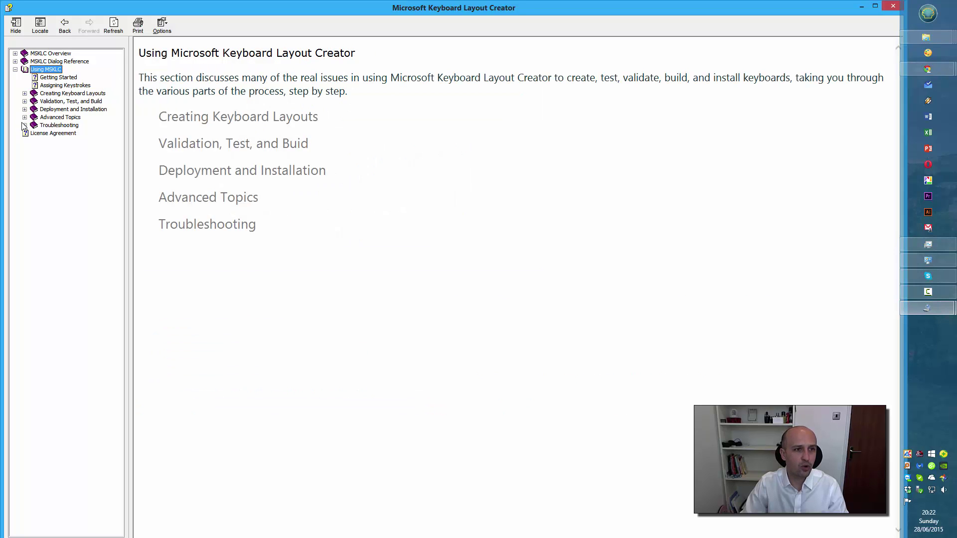
pyautogui.click(25, 94)
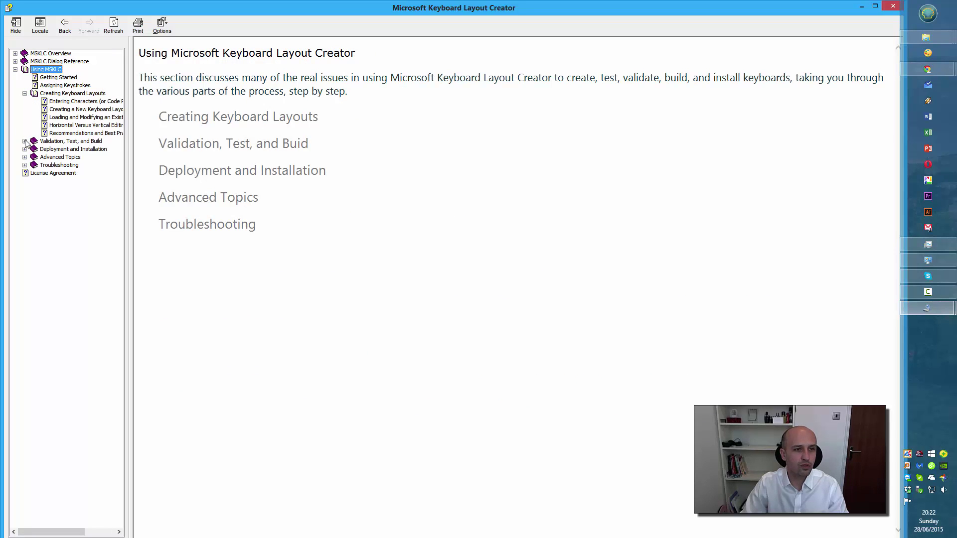
pyautogui.click(25, 141)
pyautogui.click(16, 62)
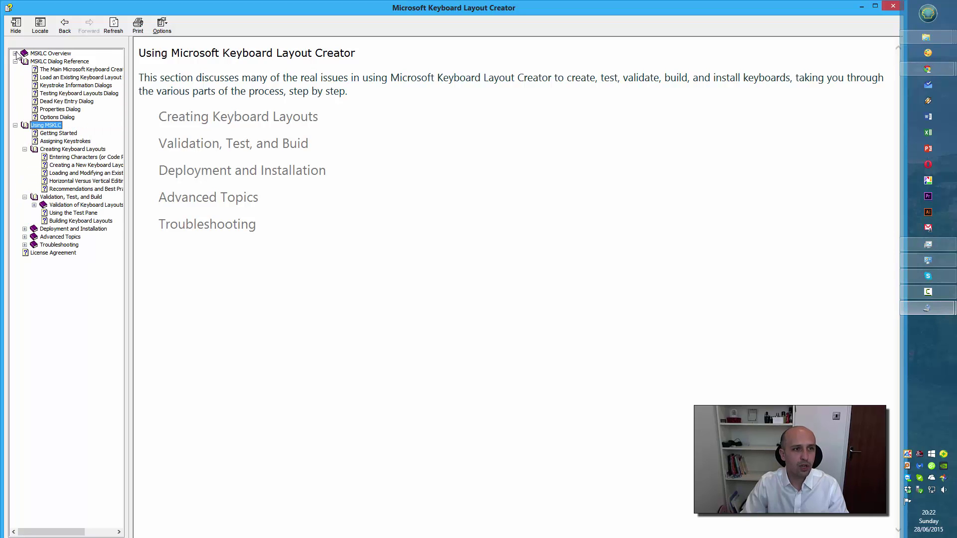
pyautogui.click(16, 53)
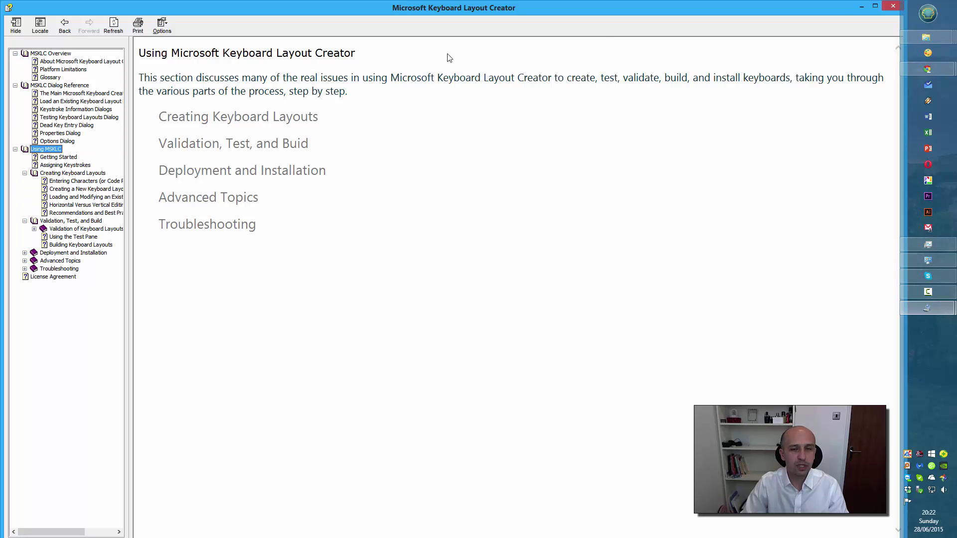
pyautogui.click(864, 6)
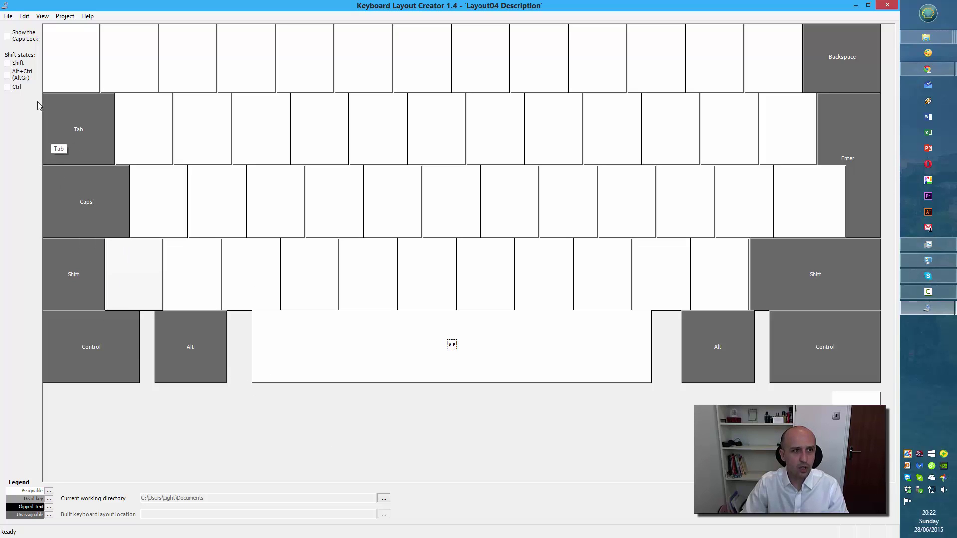
# Load United Kingdom - Custom through File > Load Existing Keyboard
pyautogui.click(8, 16)
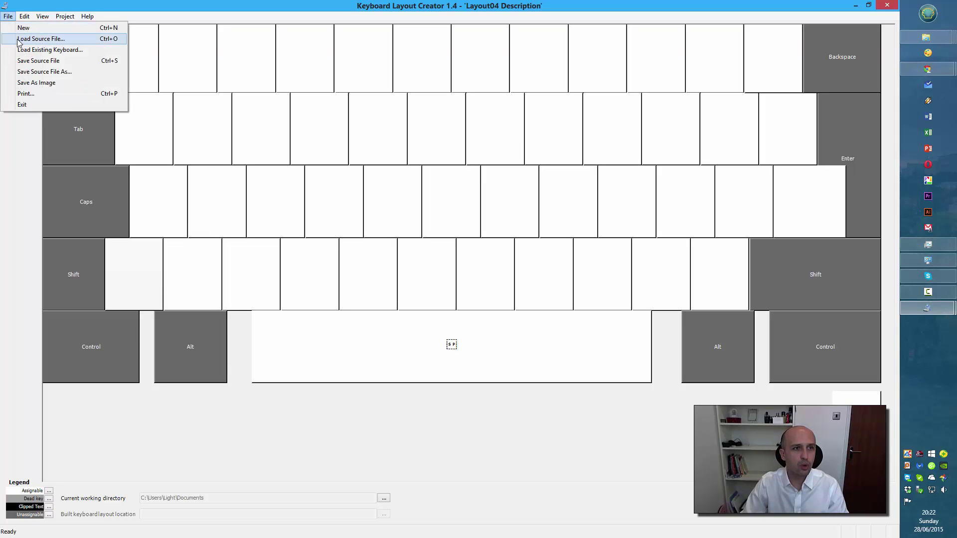
pyautogui.click(31, 50)
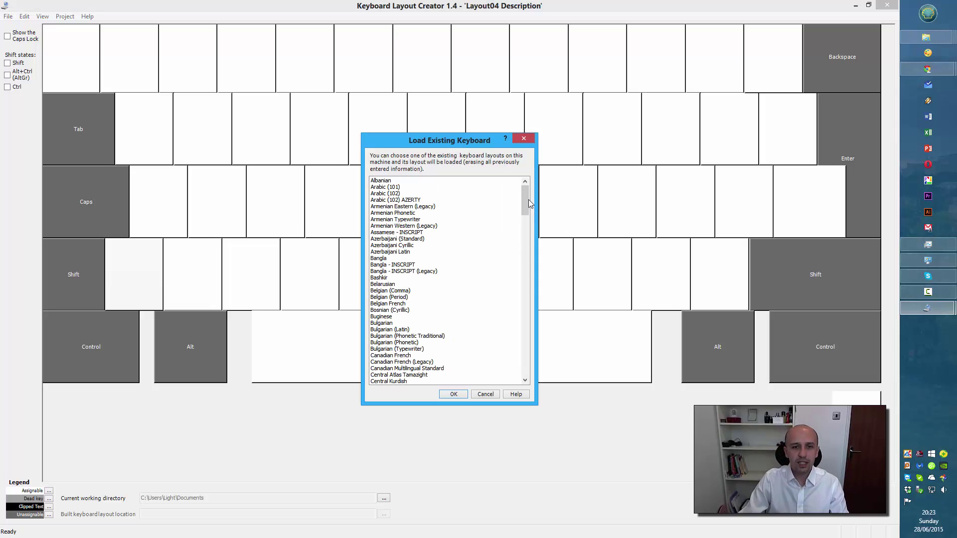
pyautogui.moveTo(526, 200); pyautogui.dragTo(516, 239)
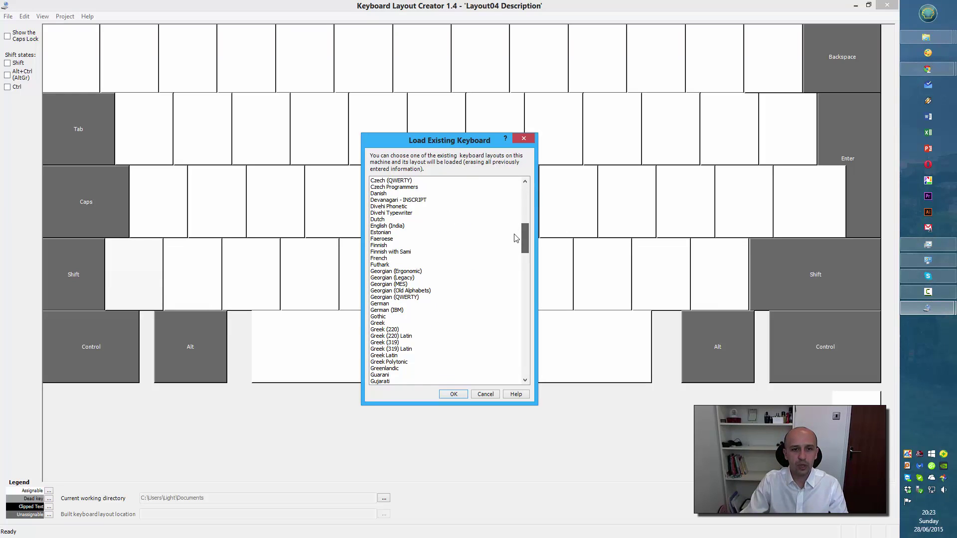
pyautogui.click(392, 228)
pyautogui.moveTo(526, 237); pyautogui.dragTo(520, 358)
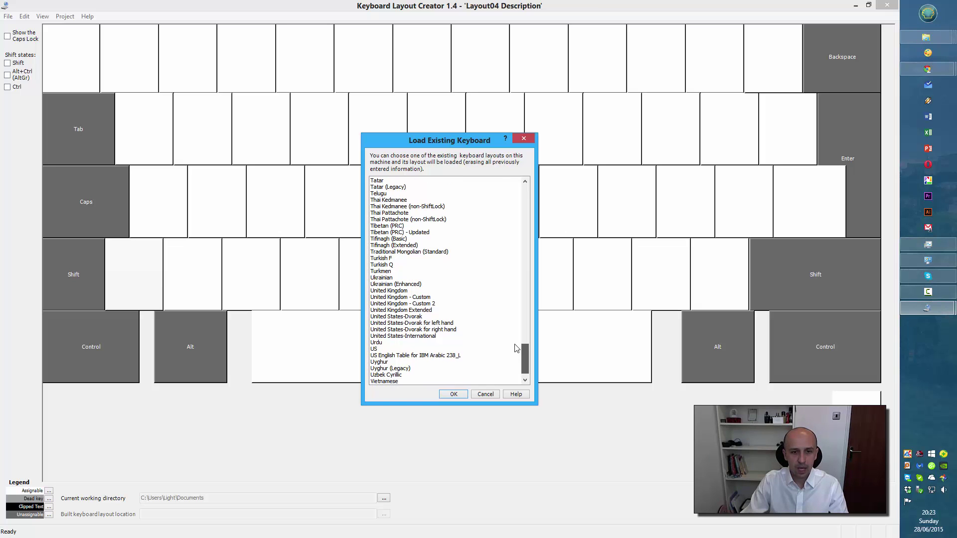
pyautogui.click(400, 291)
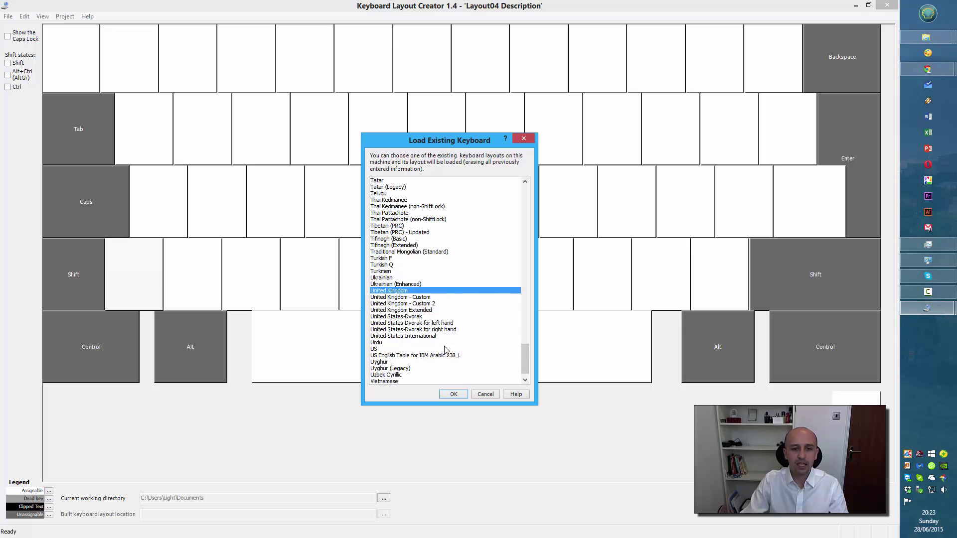
pyautogui.click(421, 297)
pyautogui.click(421, 303)
pyautogui.click(405, 297)
pyautogui.click(457, 393)
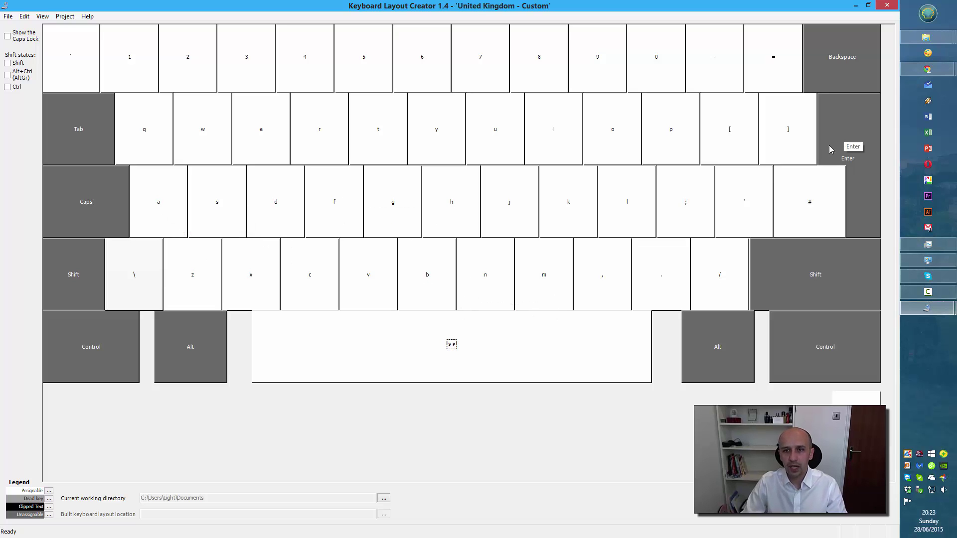
pyautogui.click(66, 17)
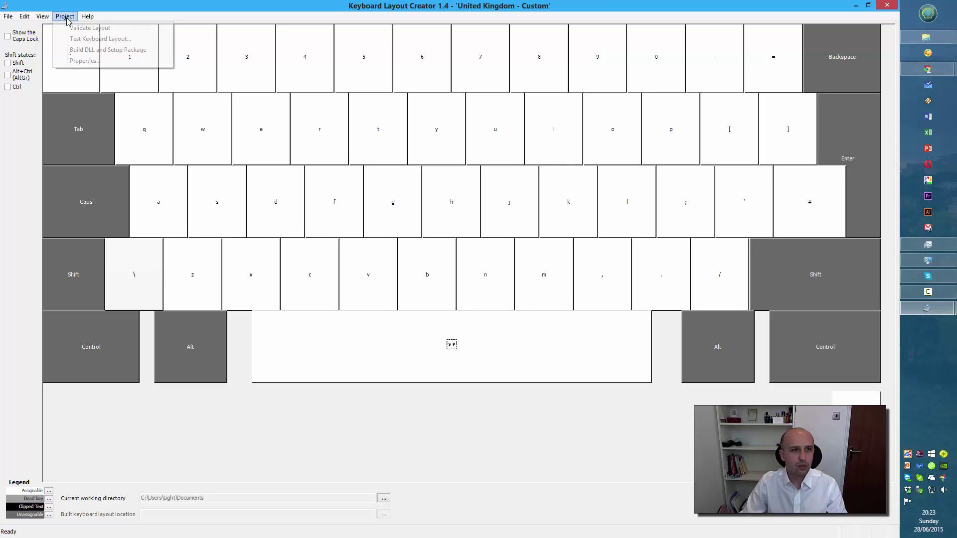
pyautogui.click(85, 60)
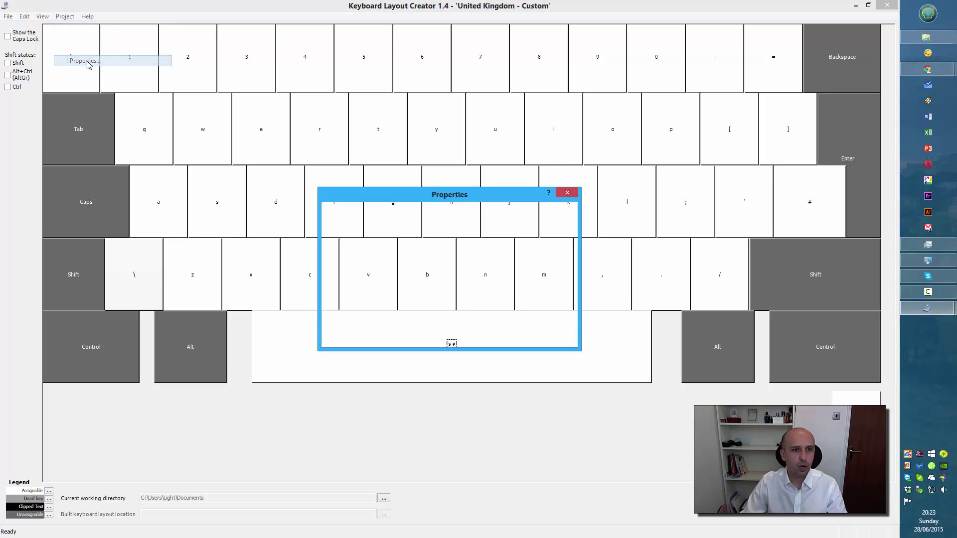
pyautogui.click(396, 215)
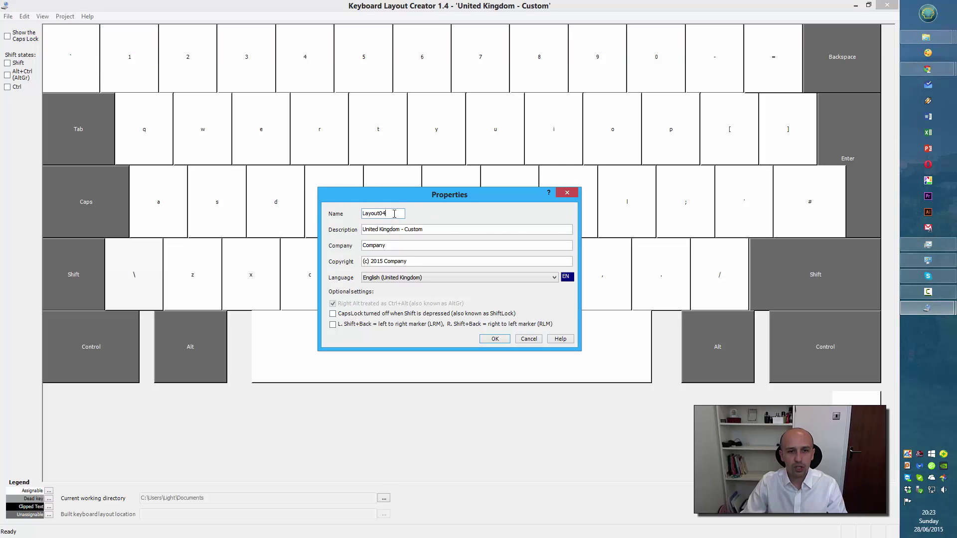
pyautogui.moveTo(392, 213); pyautogui.dragTo(341, 213)
pyautogui.click(388, 211)
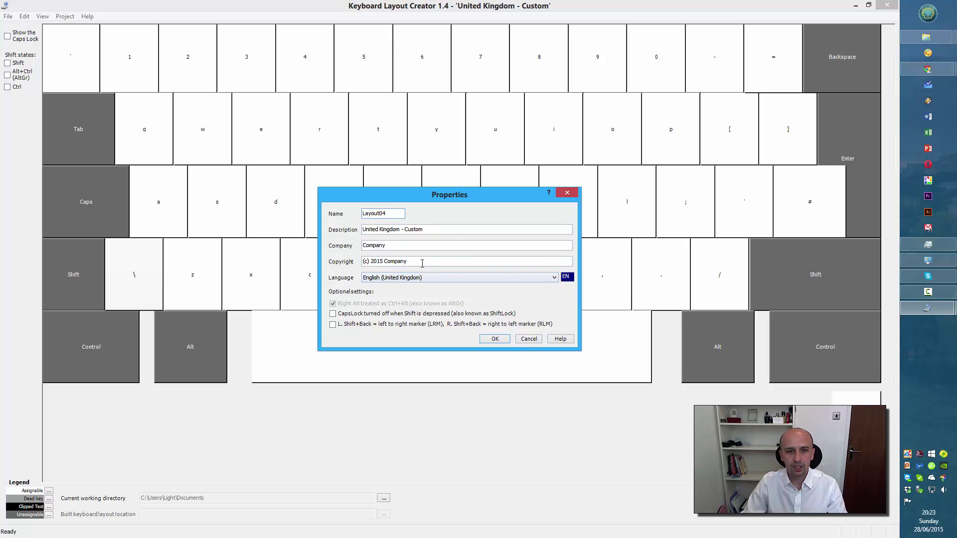
pyautogui.tripleClick(404, 260)
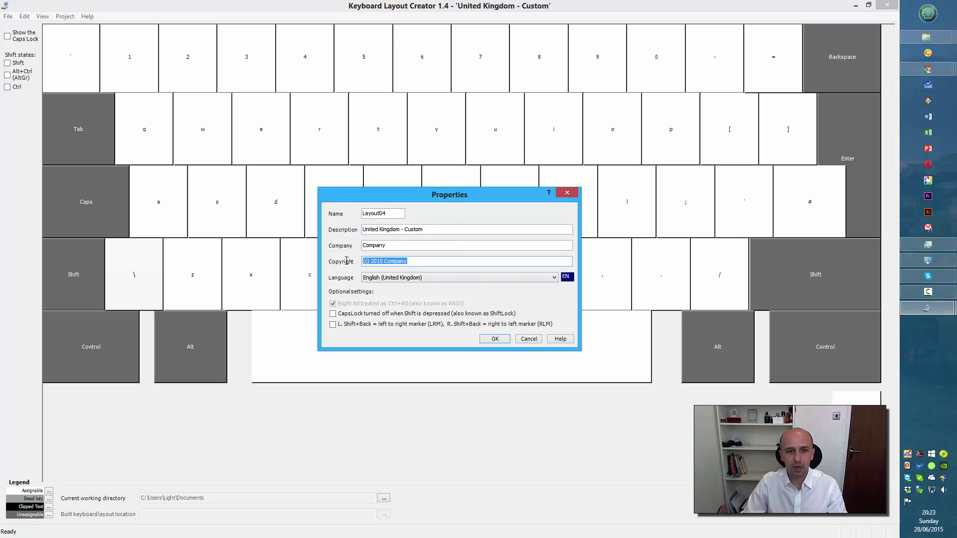
pyautogui.click(528, 339)
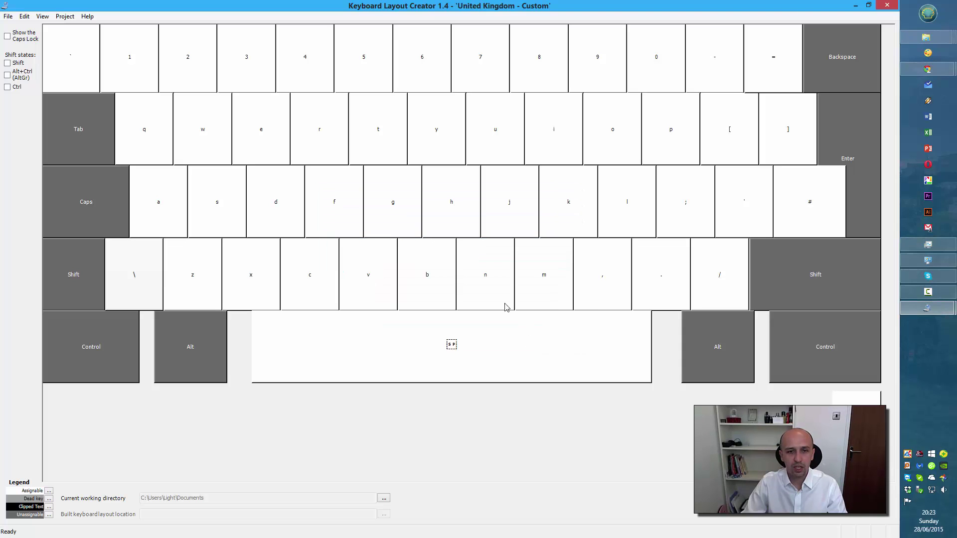
pyautogui.click(69, 18)
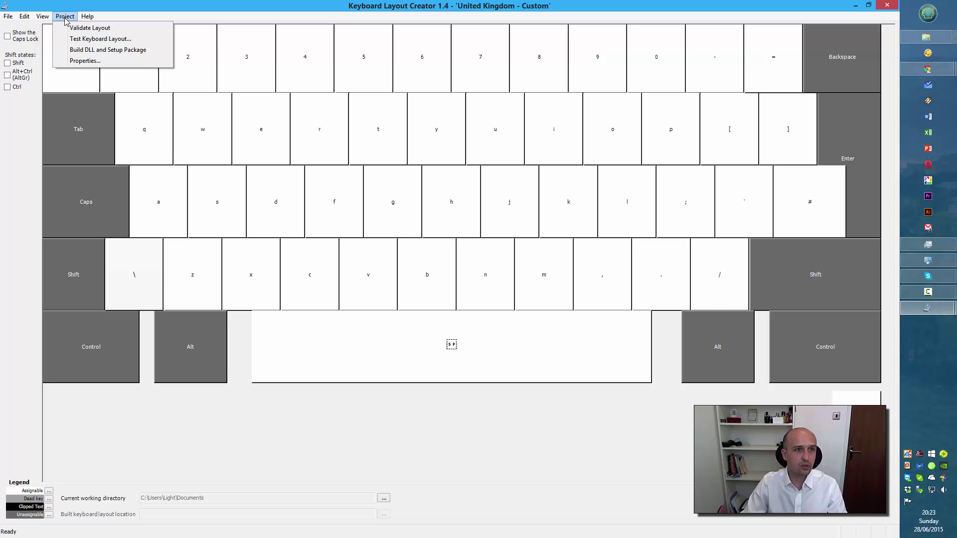
pyautogui.click(64, 18)
pyautogui.click(43, 17)
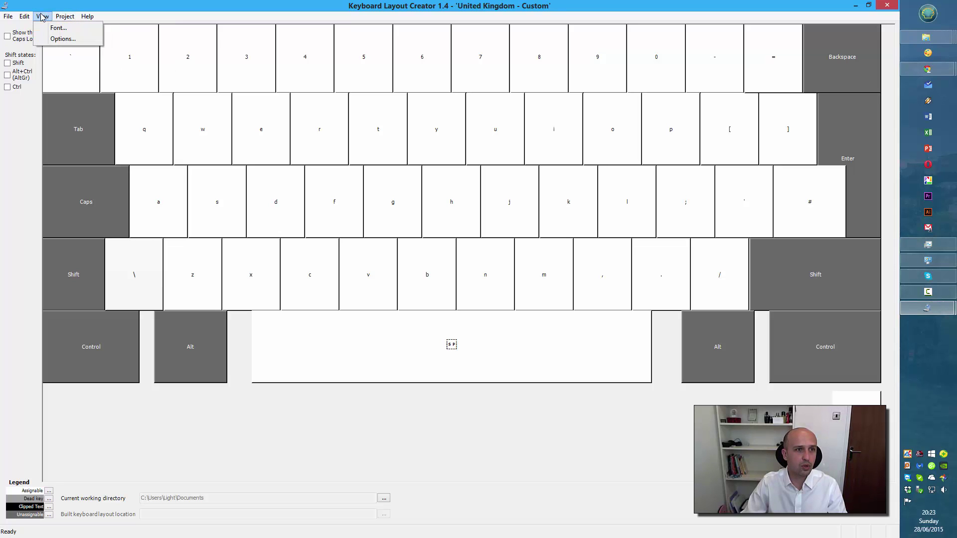
pyautogui.click(61, 38)
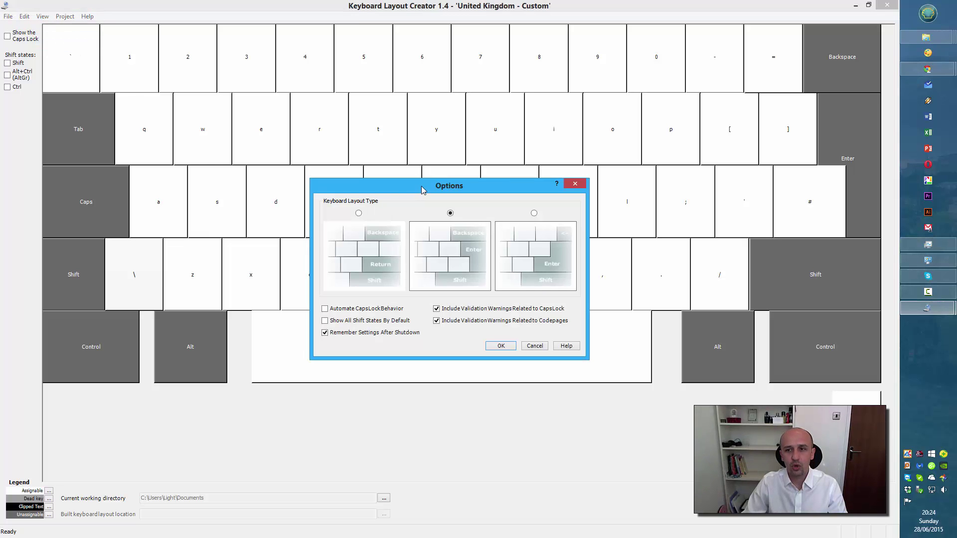
pyautogui.moveTo(422, 189); pyautogui.dragTo(400, 201)
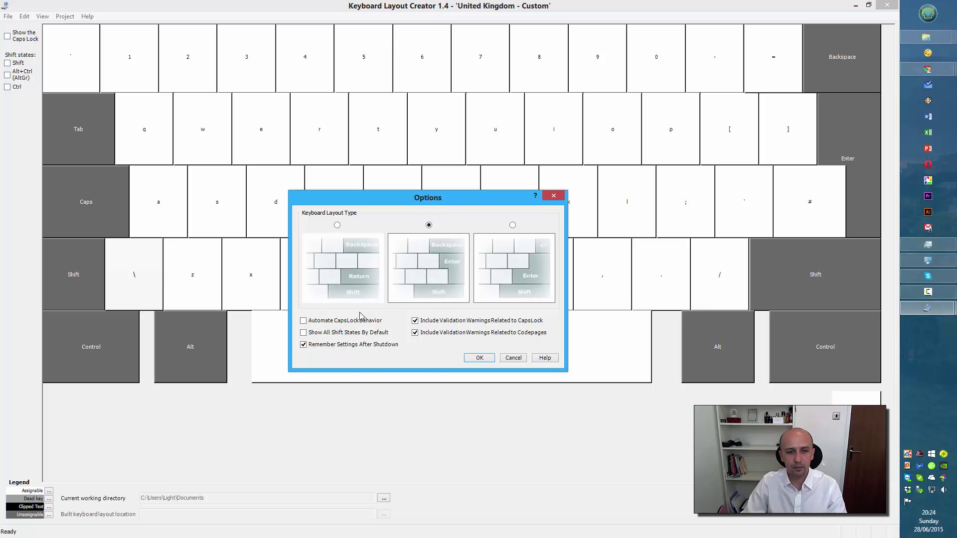
pyautogui.click(514, 358)
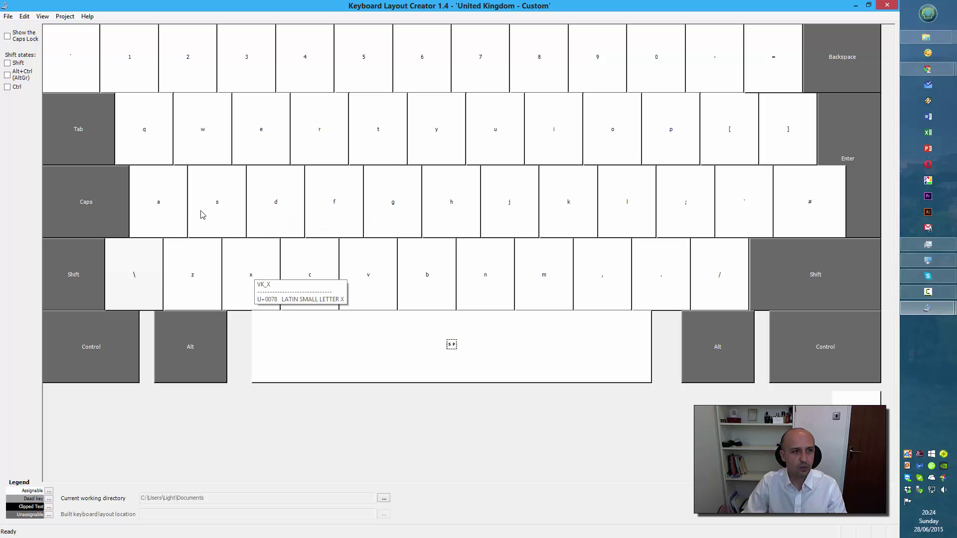
# Tick Alt+Ctrl under Shift states to display the AltGr characters €, é, ú, í, ó, á
pyautogui.click(7, 75)
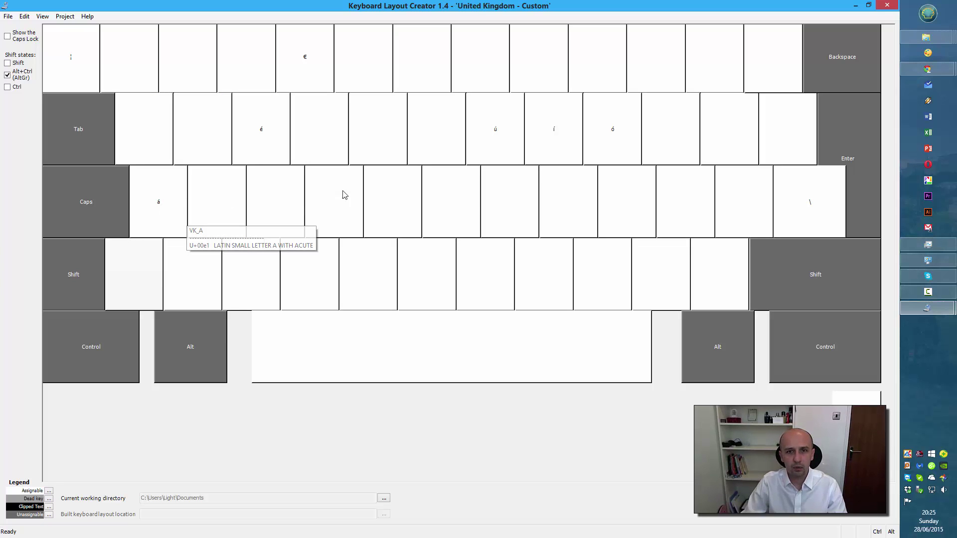
# Set the E key's AltGr character to ę instead of é
pyautogui.click(264, 133)
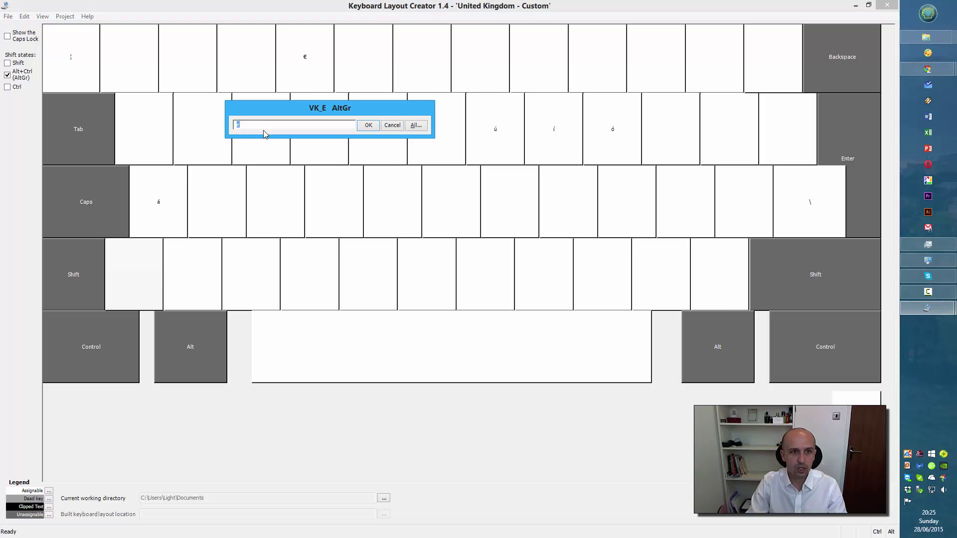
pyautogui.write('e')
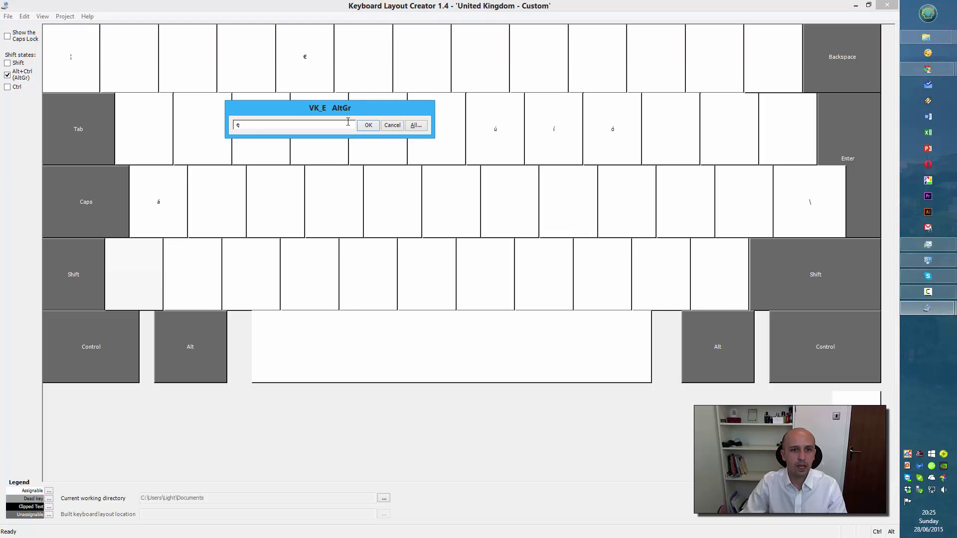
pyautogui.click(368, 125)
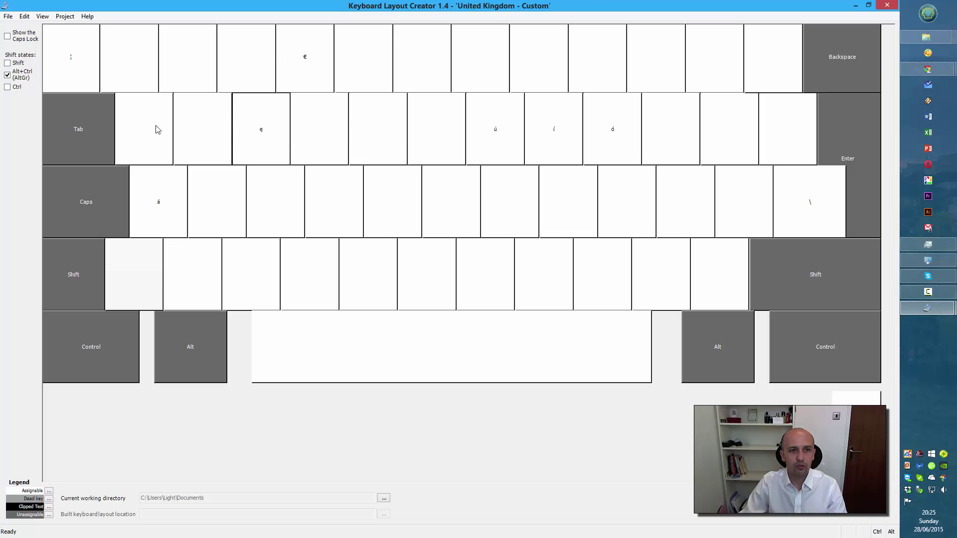
# Toggle the Ctrl and Shift layers to compare the AltGr, Shift and Shift+AltGr characters
pyautogui.click(7, 87)
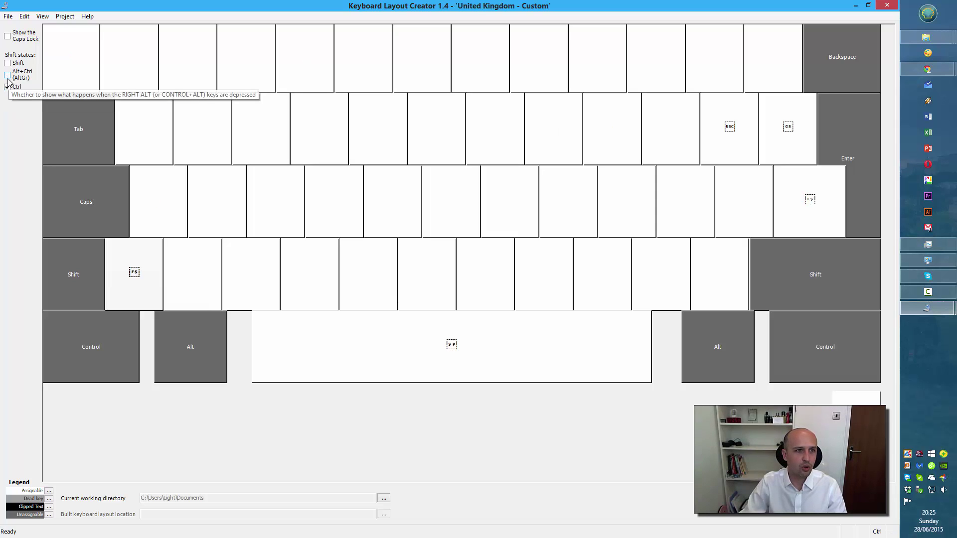
pyautogui.click(8, 77)
pyautogui.click(7, 63)
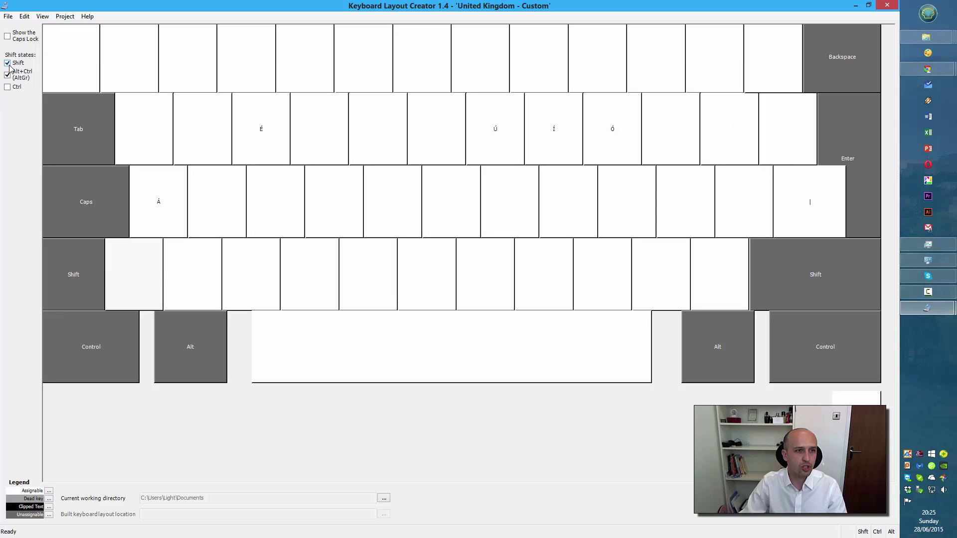
pyautogui.click(8, 76)
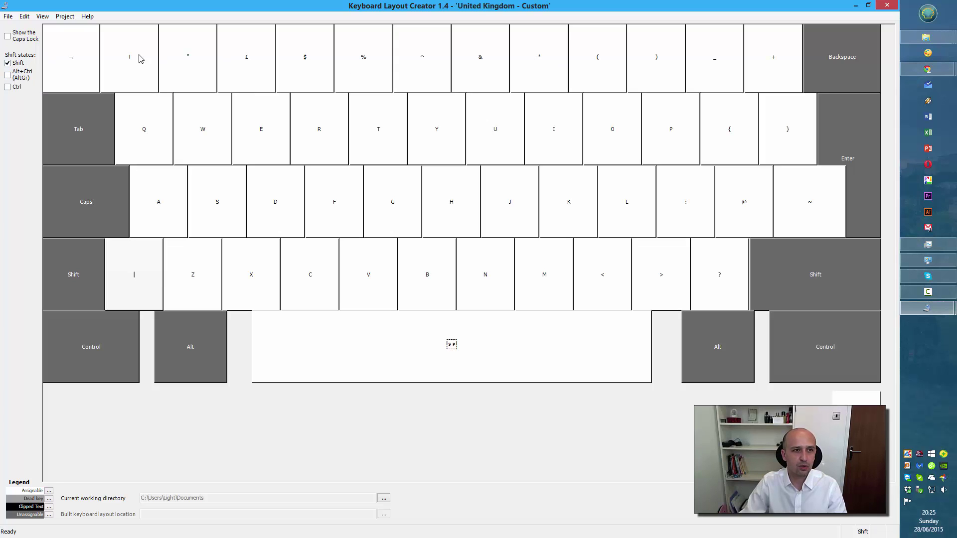
pyautogui.click(8, 76)
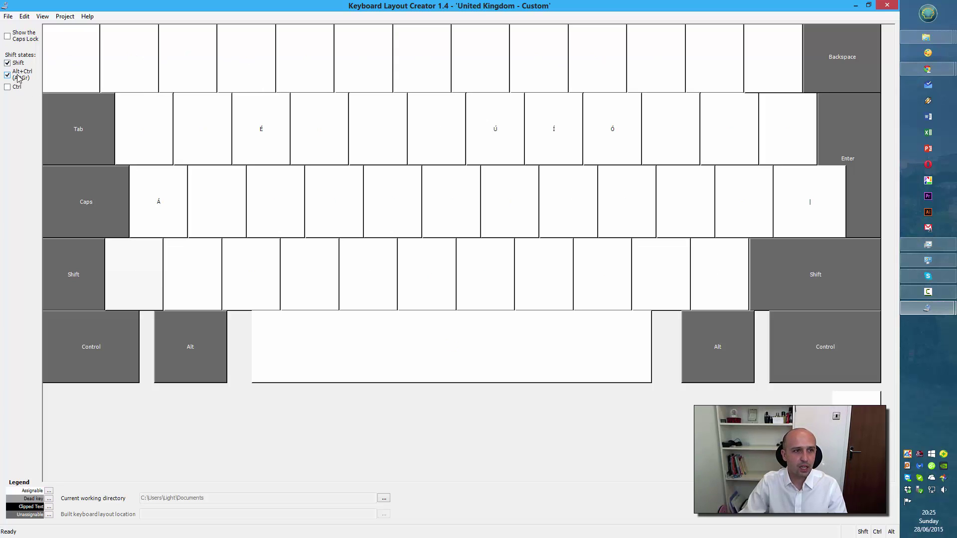
pyautogui.click(257, 132)
pyautogui.click(391, 127)
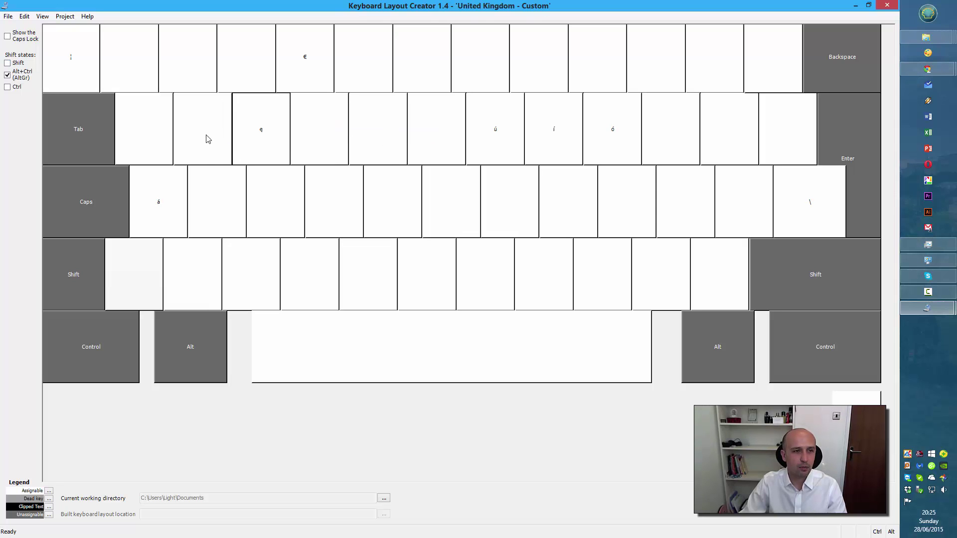
pyautogui.click(7, 63)
# Give the E key Ę on Shift+AltGr and review its code points U+0065, U+0045, U+0119, U+0118
pyautogui.click(262, 134)
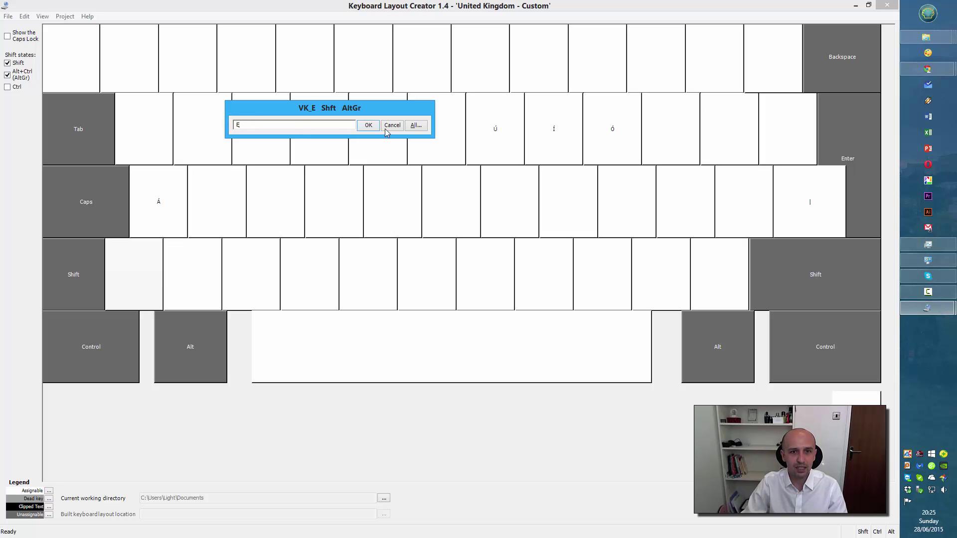
pyautogui.click(416, 126)
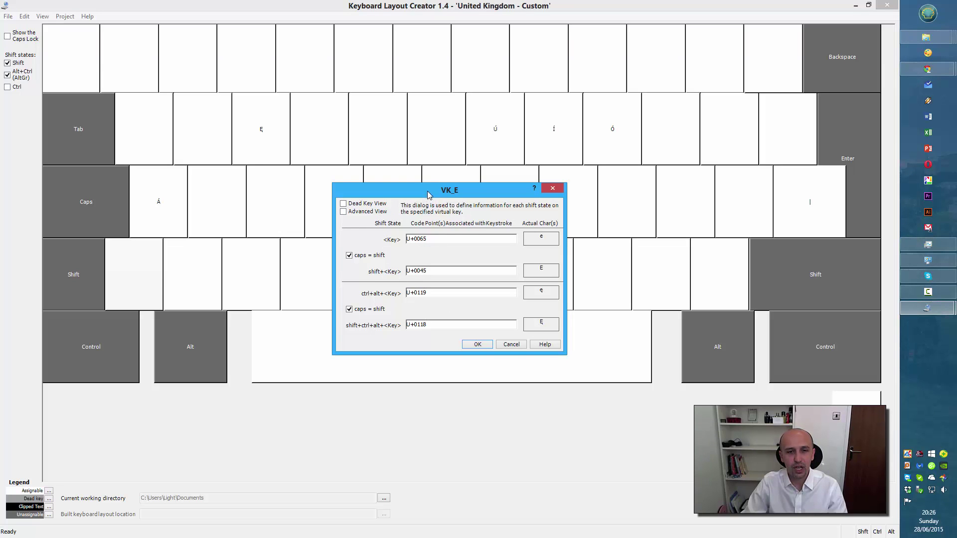
pyautogui.moveTo(428, 195); pyautogui.dragTo(425, 162)
pyautogui.moveTo(438, 210); pyautogui.dragTo(399, 209)
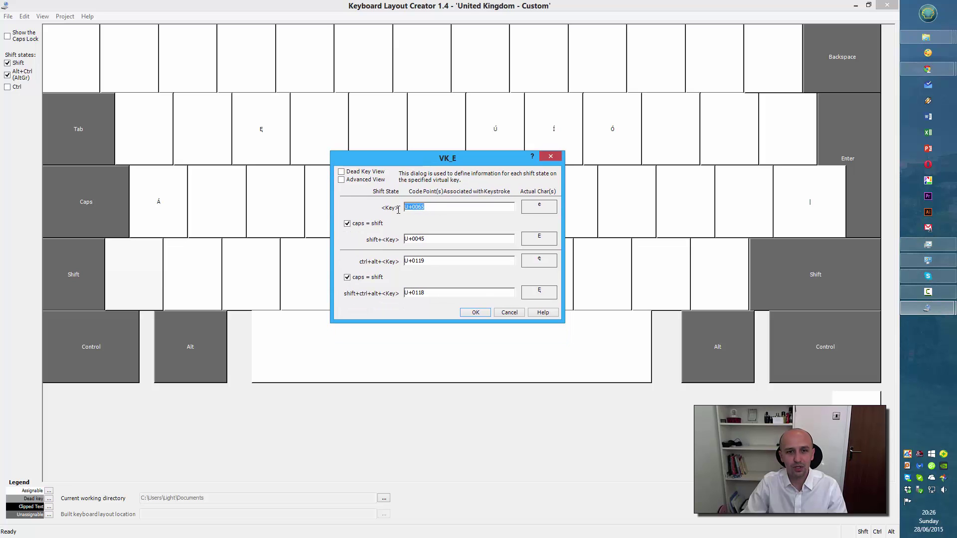
pyautogui.click(512, 313)
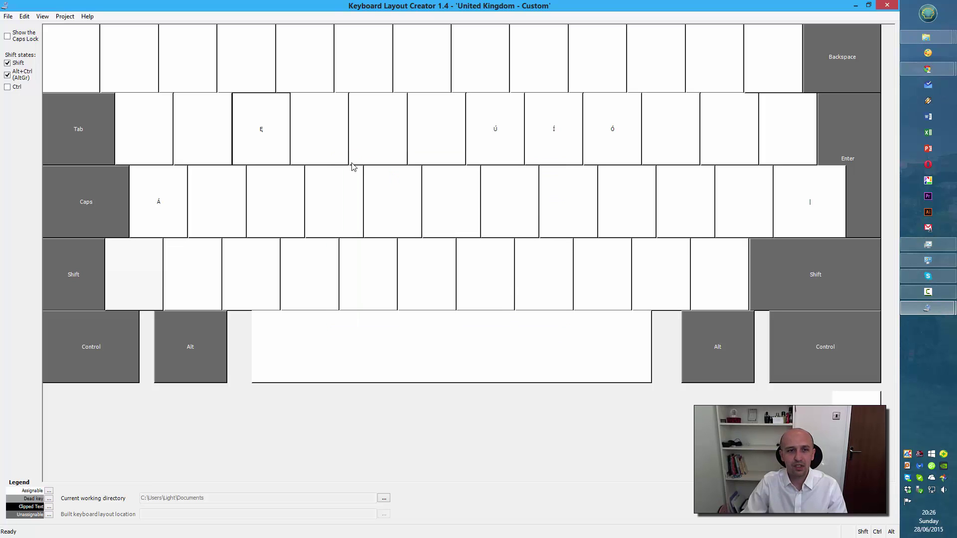
# Bring Chrome forward in a new tab and test typing the word mąkę
pyautogui.moveTo(933, 73)
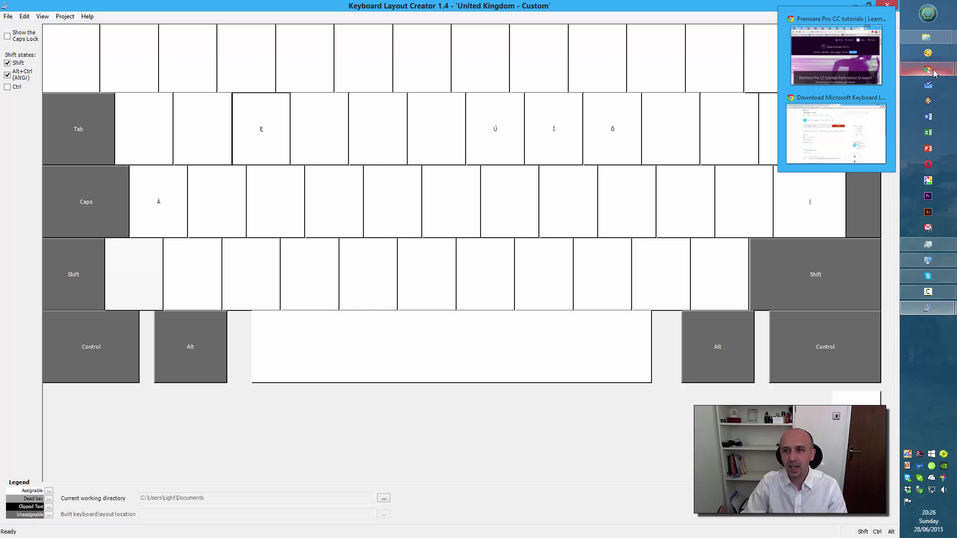
pyautogui.click(841, 137)
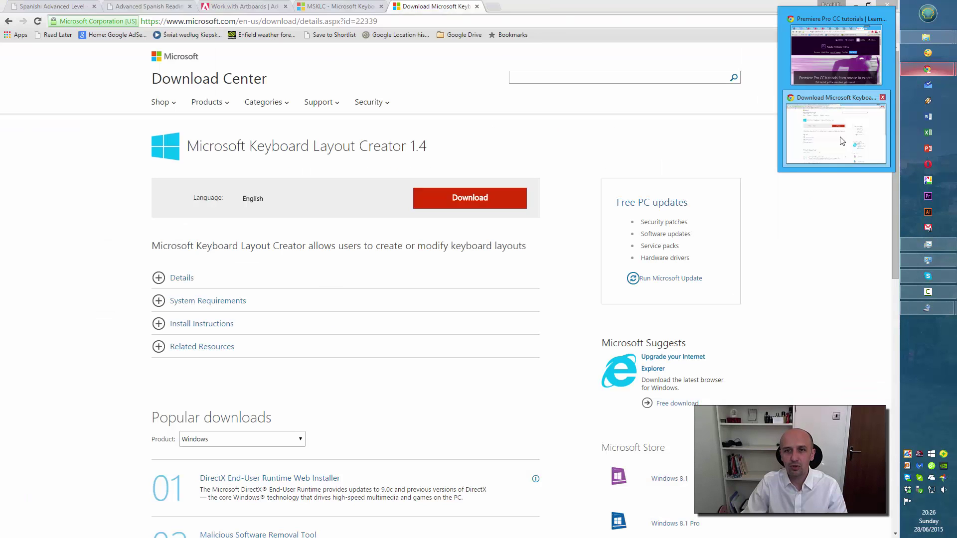
pyautogui.click(489, 9)
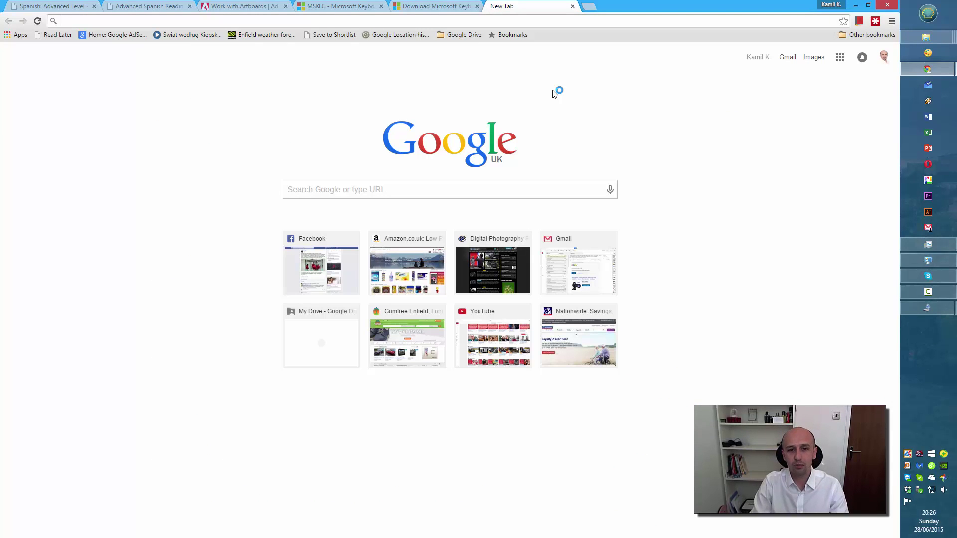
pyautogui.write('m')
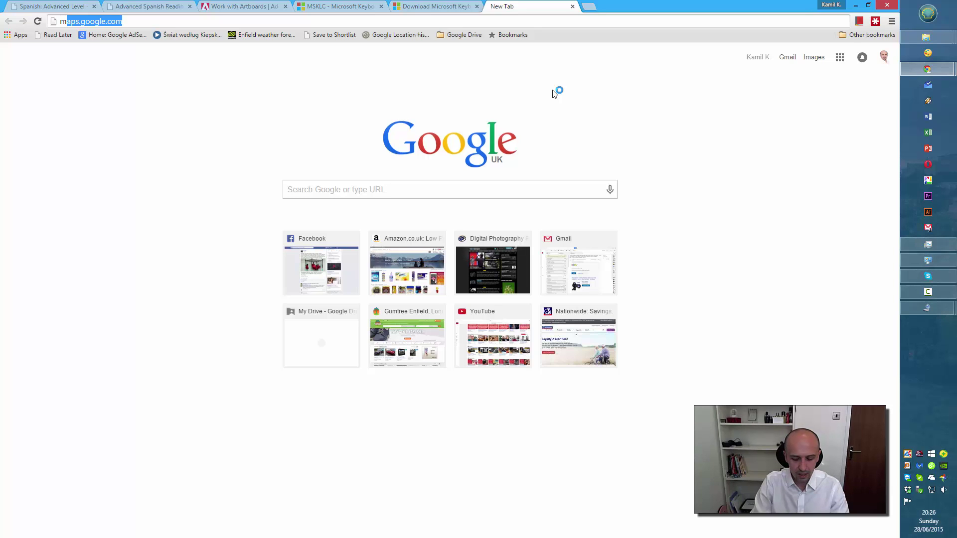
pyautogui.write('ąkę')
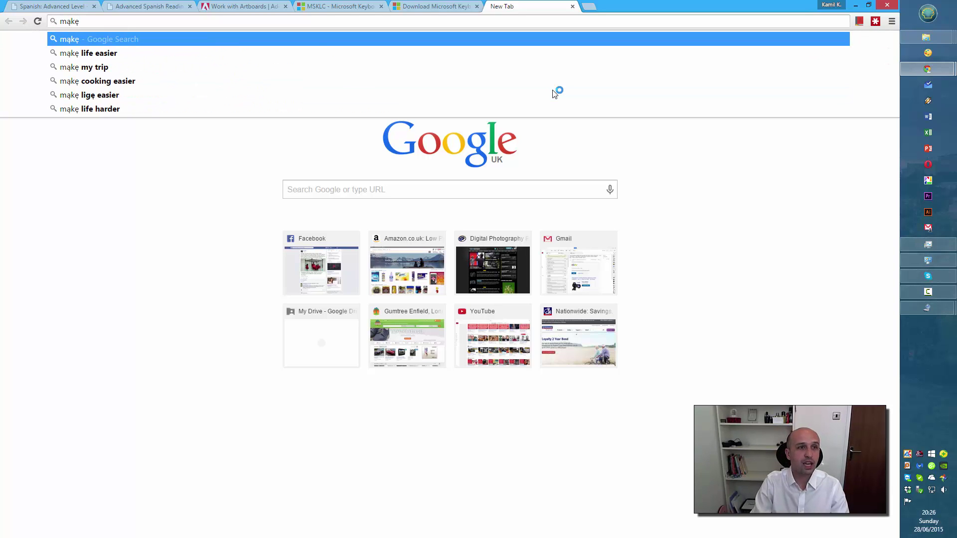
pyautogui.press('BackSpace')
pyautogui.press('BackSpace')
pyautogui.press('BackSpace')
pyautogui.press('BackSpace')
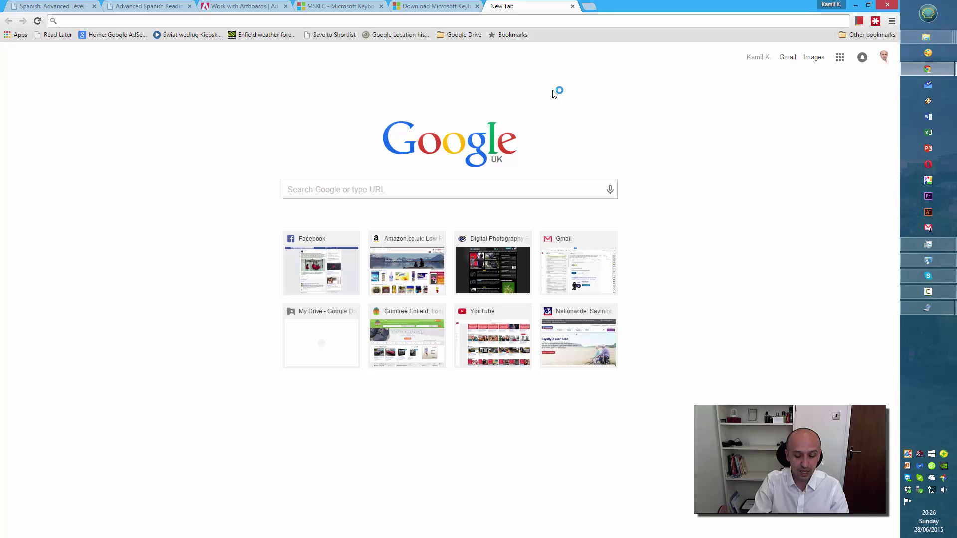
# Search 'Chce kupic make', open the kotlet.tv article, then go back to the layout editor
pyautogui.write('Chcę kupi')
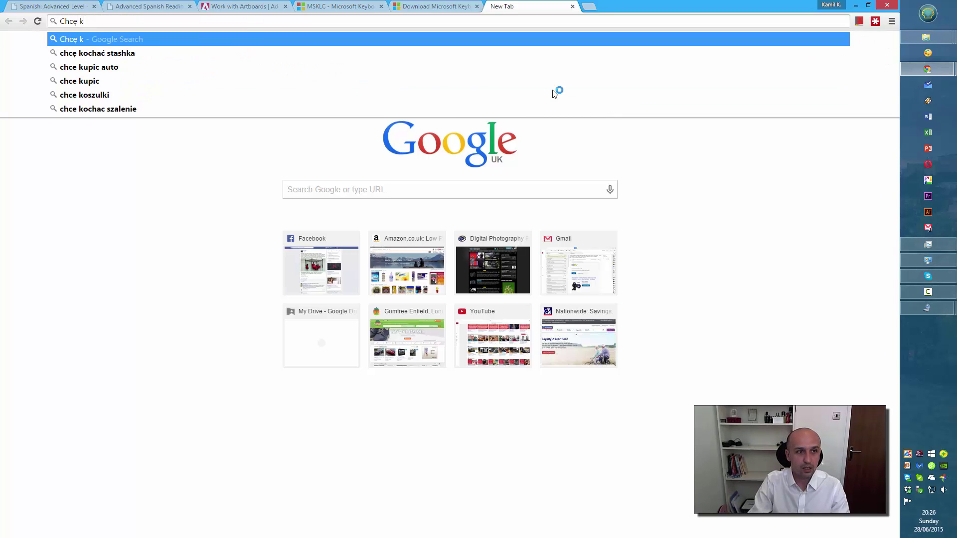
pyautogui.press('BackSpace')
pyautogui.press('BackSpace')
pyautogui.press('BackSpace')
pyautogui.press('BackSpace')
pyautogui.press('BackSpace')
pyautogui.press('BackSpace')
pyautogui.press('BackSpace')
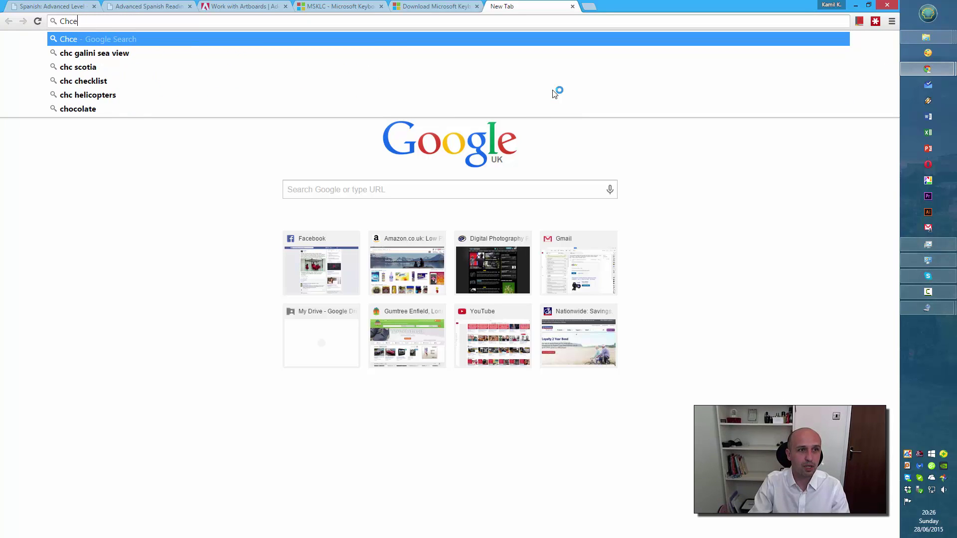
pyautogui.write('ce')
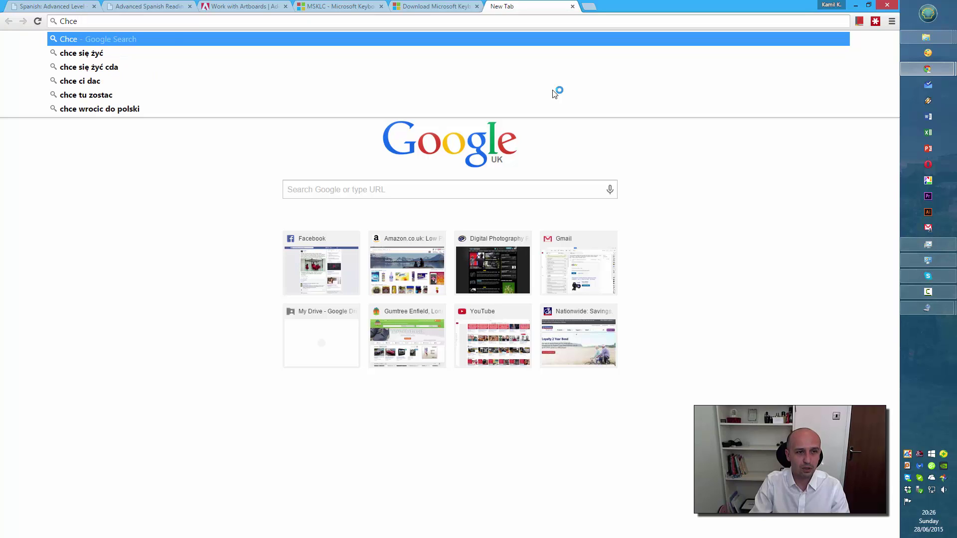
pyautogui.write(' kupic m')
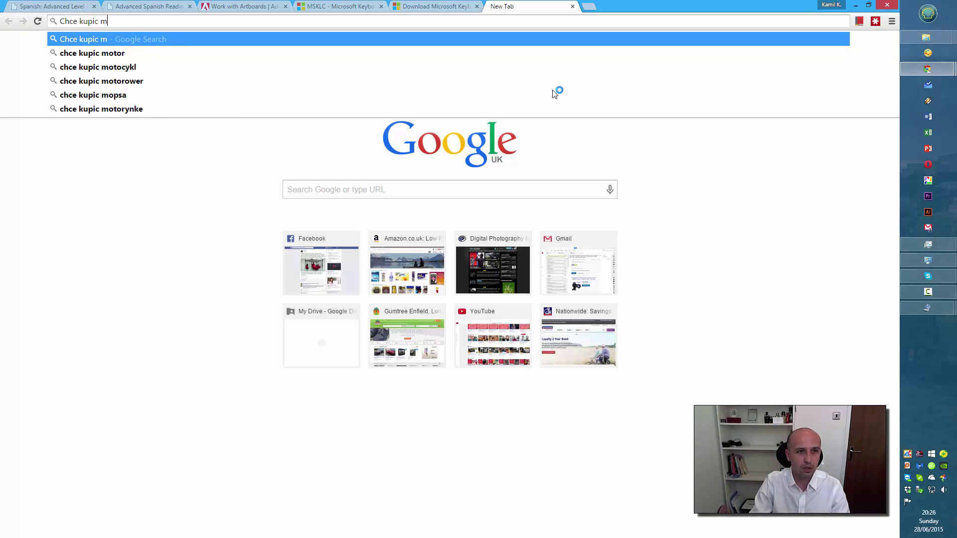
pyautogui.write('ake')
pyautogui.press('Return')
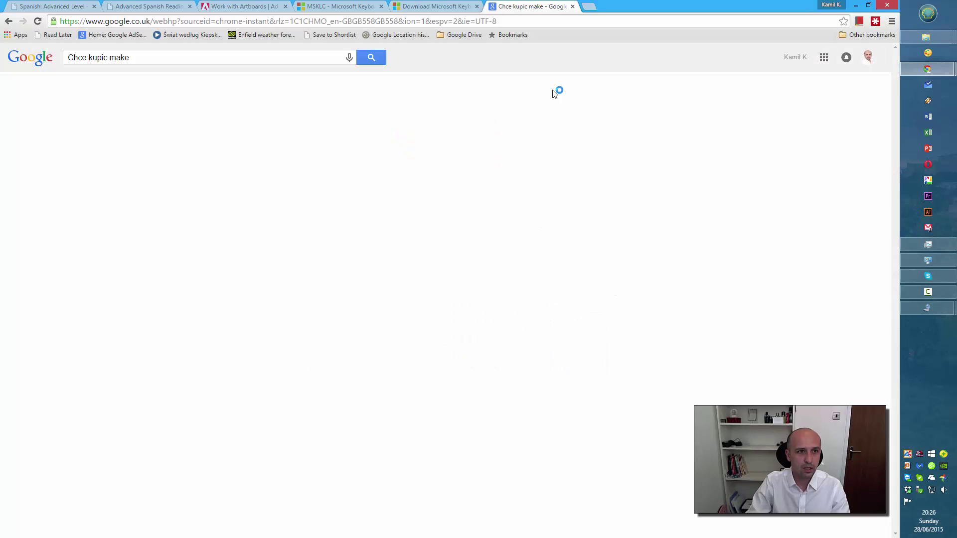
pyautogui.click(150, 134)
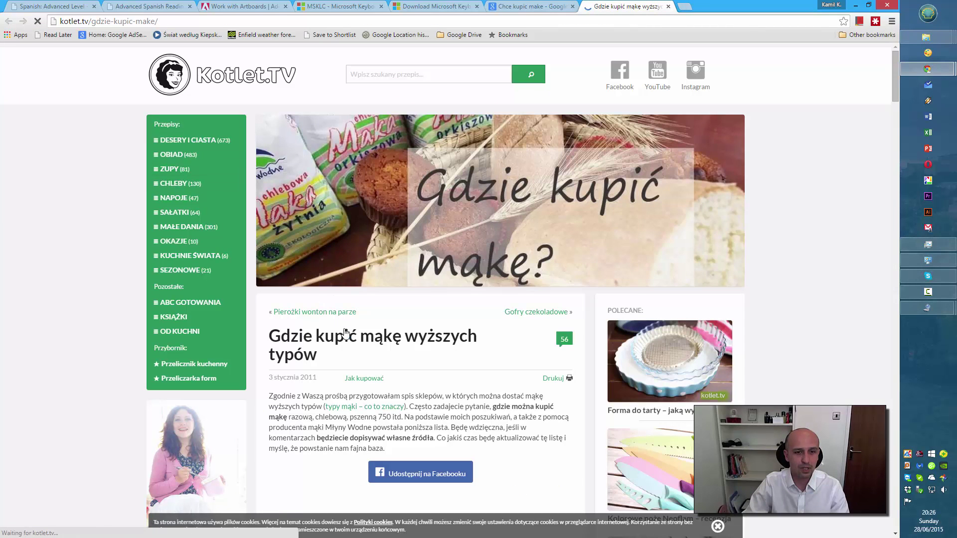
pyautogui.moveTo(405, 336); pyautogui.dragTo(394, 335)
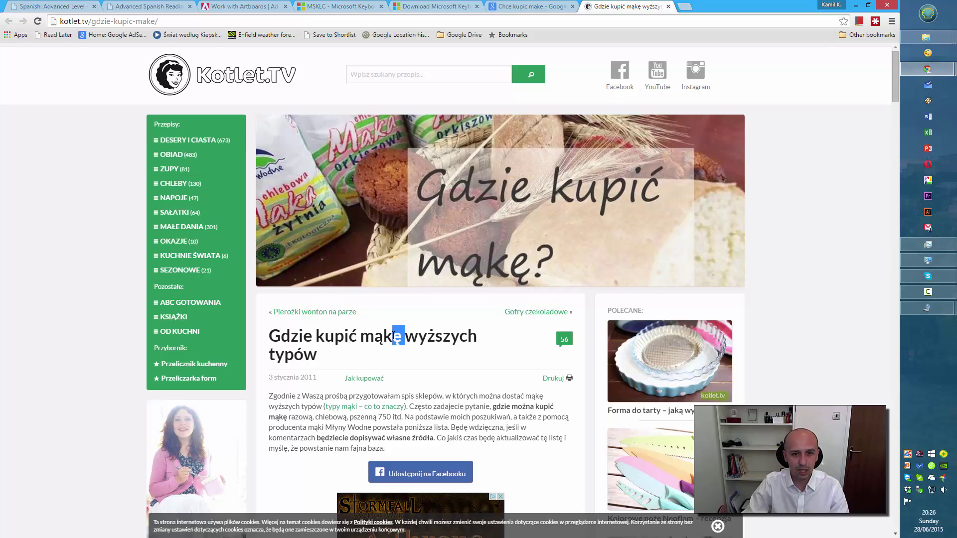
pyautogui.hotkey('alt', 'Tab')
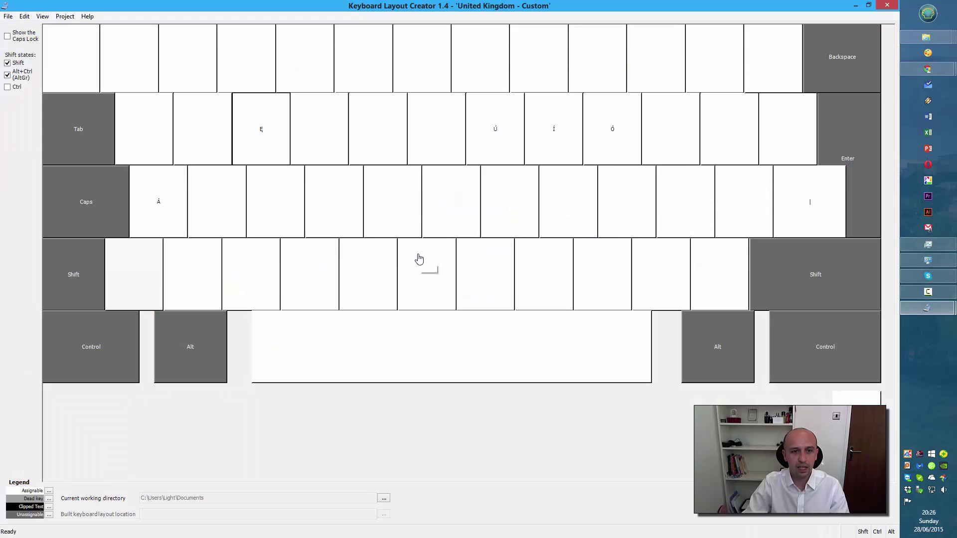
# Set É as the E key's Shift+AltGr character, return to the base layer, and validate the layout
pyautogui.keyDown('ctrl'); pyautogui.keyDown('alt'); pyautogui.keyDown('shift'); pyautogui.click(265, 133); pyautogui.keyUp('shift'); pyautogui.keyUp('alt'); pyautogui.keyUp('ctrl')
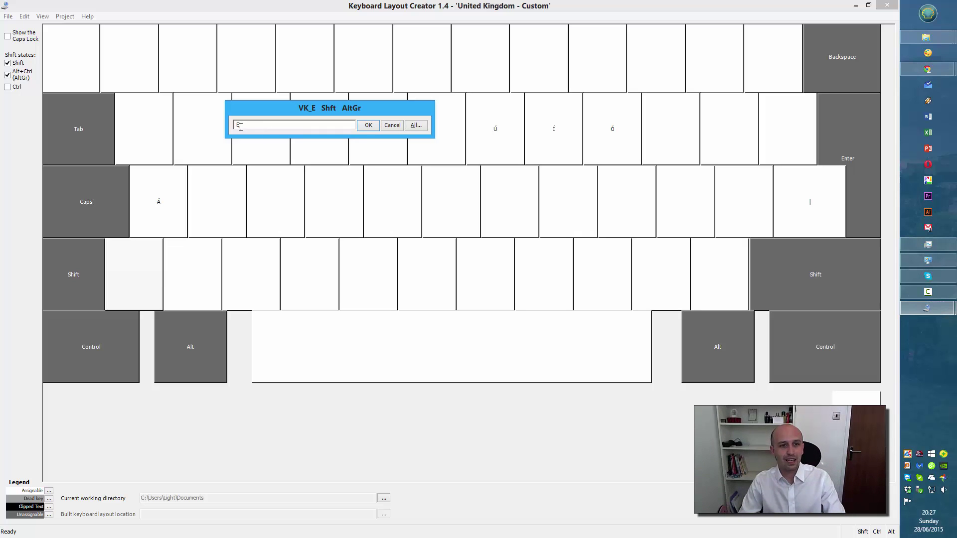
pyautogui.click(369, 125)
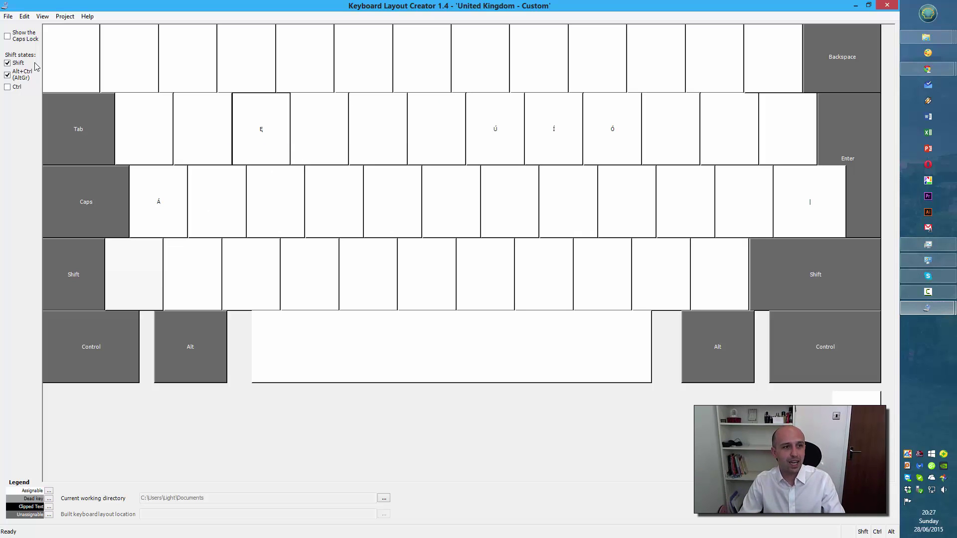
pyautogui.click(7, 63)
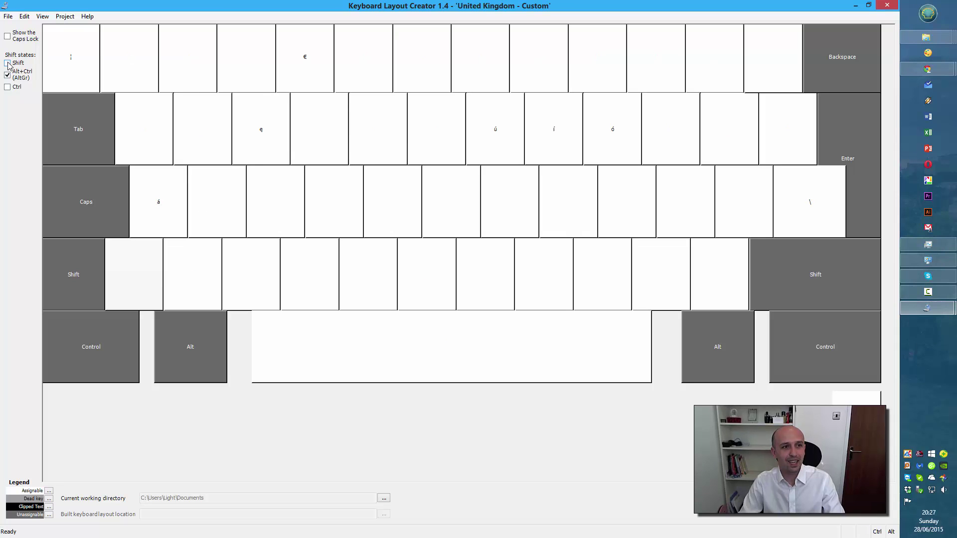
pyautogui.click(7, 74)
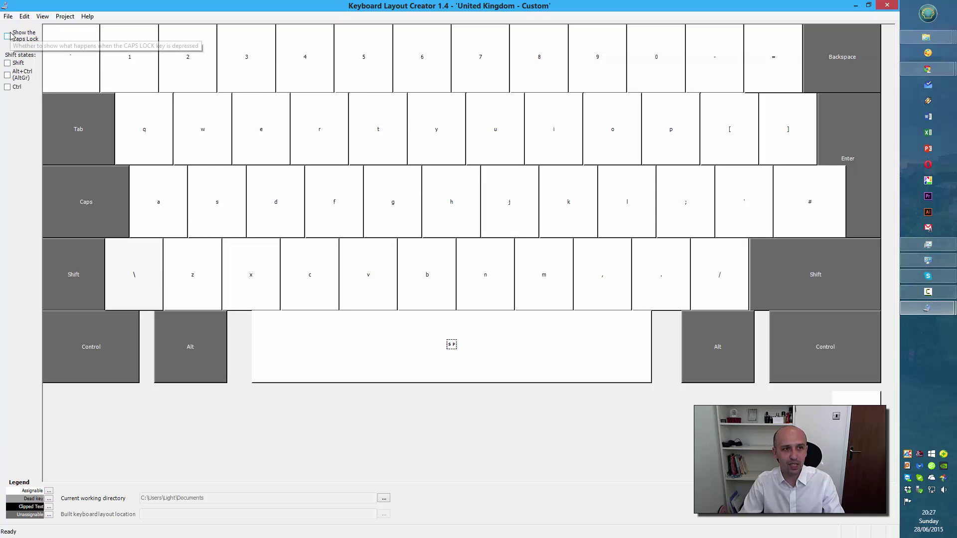
pyautogui.click(67, 18)
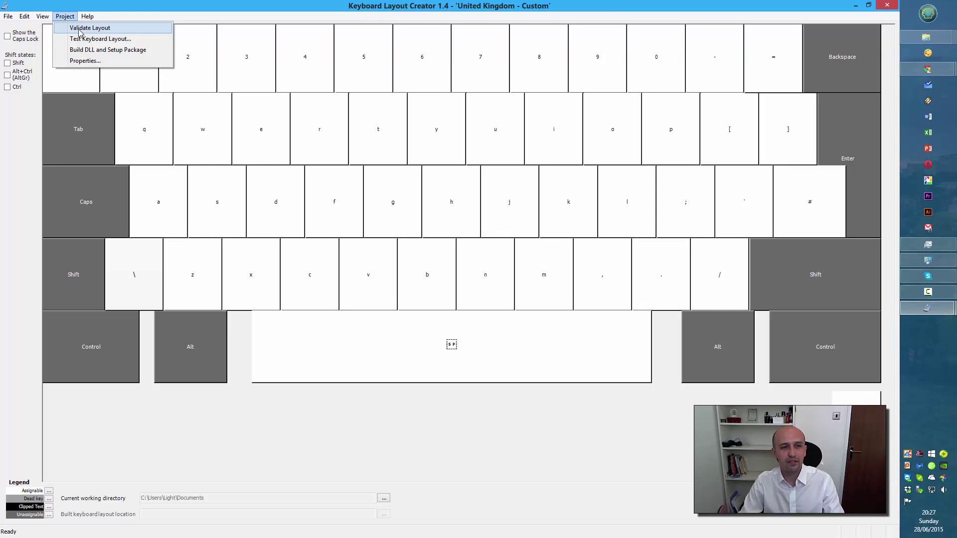
pyautogui.click(80, 28)
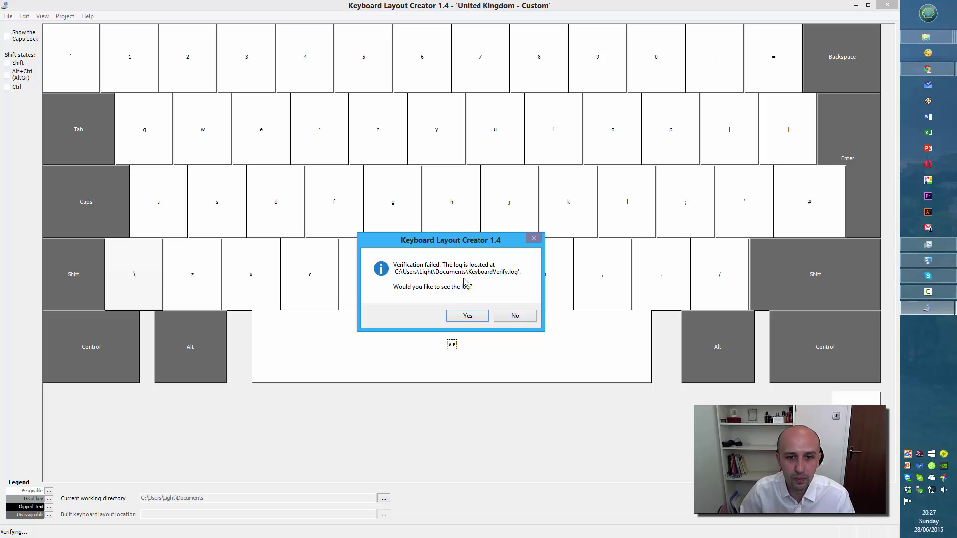
# Open KeyboardVerify.log in Notepad, read its warnings and error, then close it
pyautogui.click(471, 314)
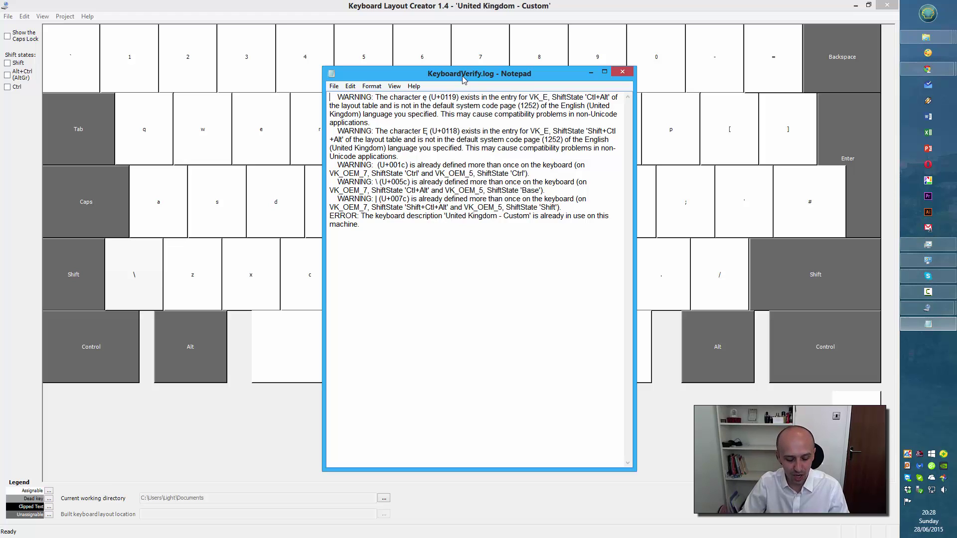
pyautogui.click(622, 72)
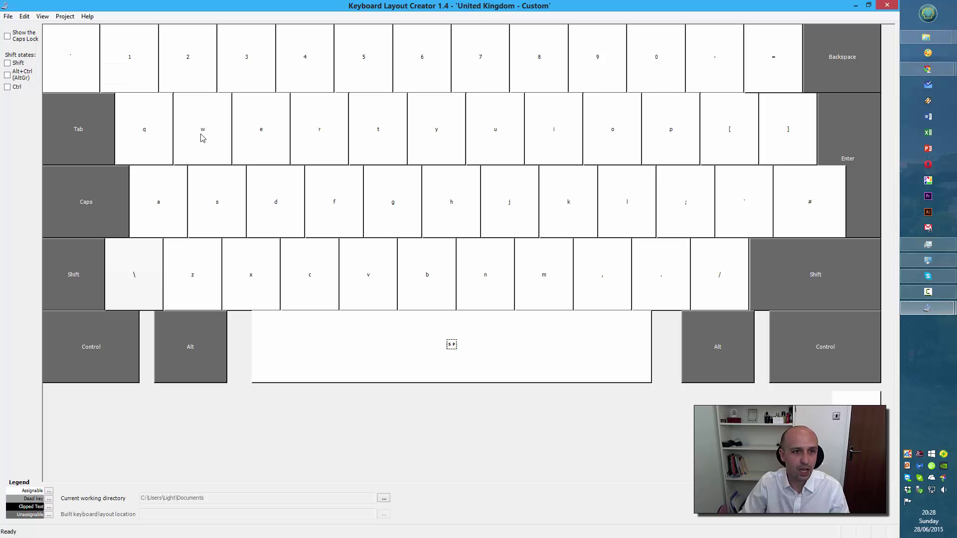
# Set the E key's Shift+AltGr character to q
pyautogui.click(8, 62)
pyautogui.click(7, 75)
pyautogui.click(249, 131)
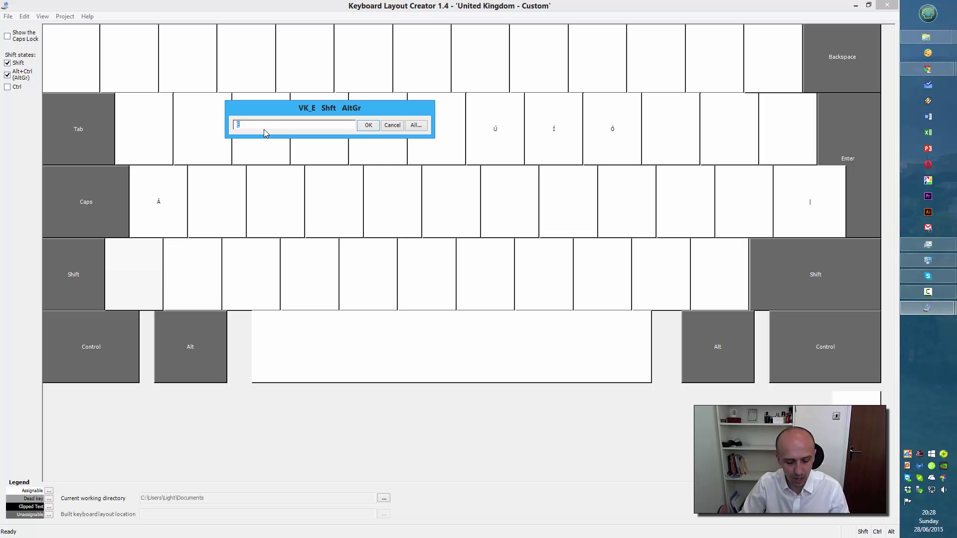
pyautogui.write('q')
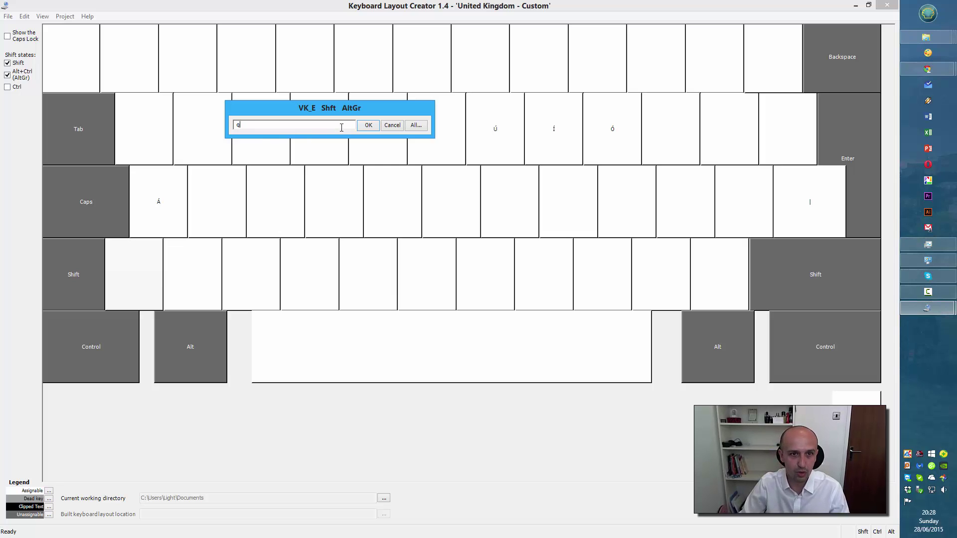
pyautogui.click(368, 125)
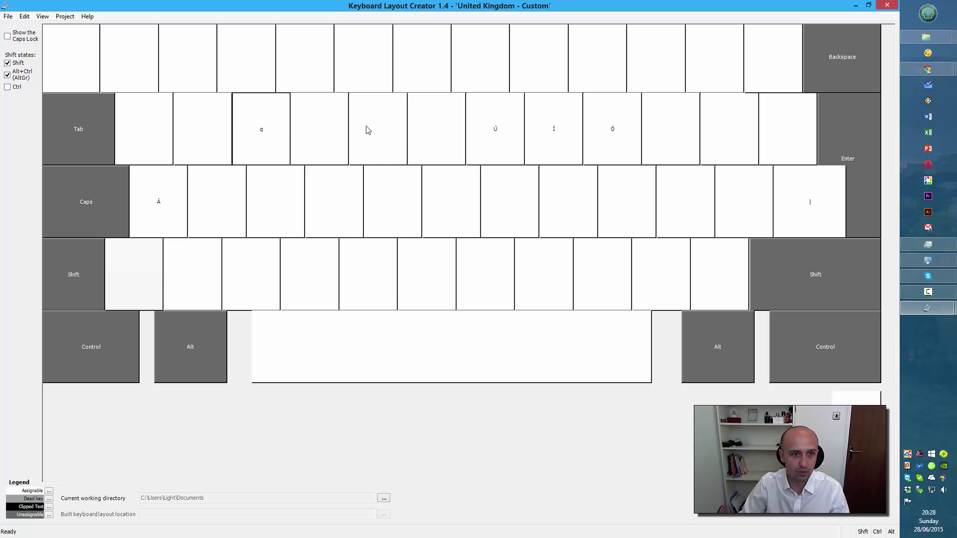
# Set the E key's AltGr character to q too, then validate the layout again
pyautogui.click(20, 73)
pyautogui.click(18, 63)
pyautogui.click(20, 73)
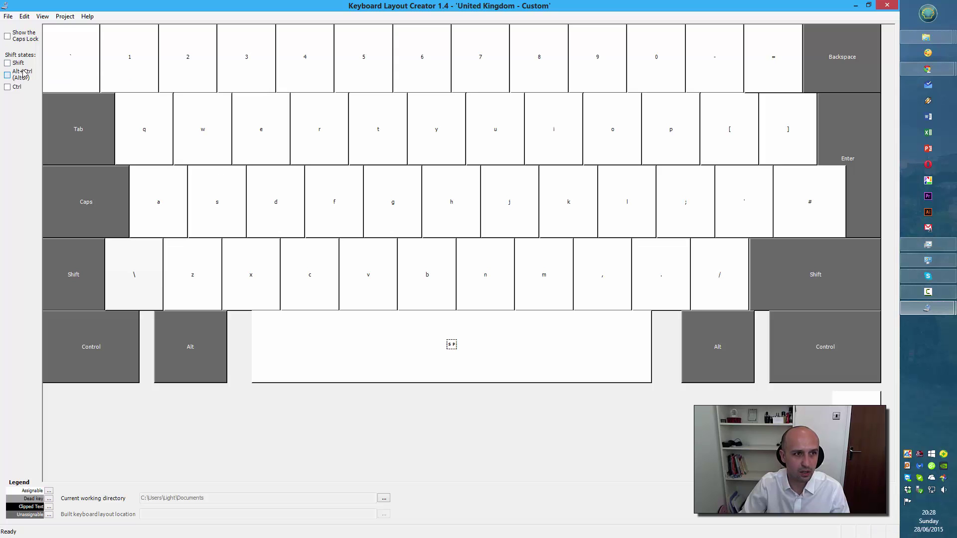
pyautogui.click(259, 130)
pyautogui.click(262, 127)
pyautogui.write('q')
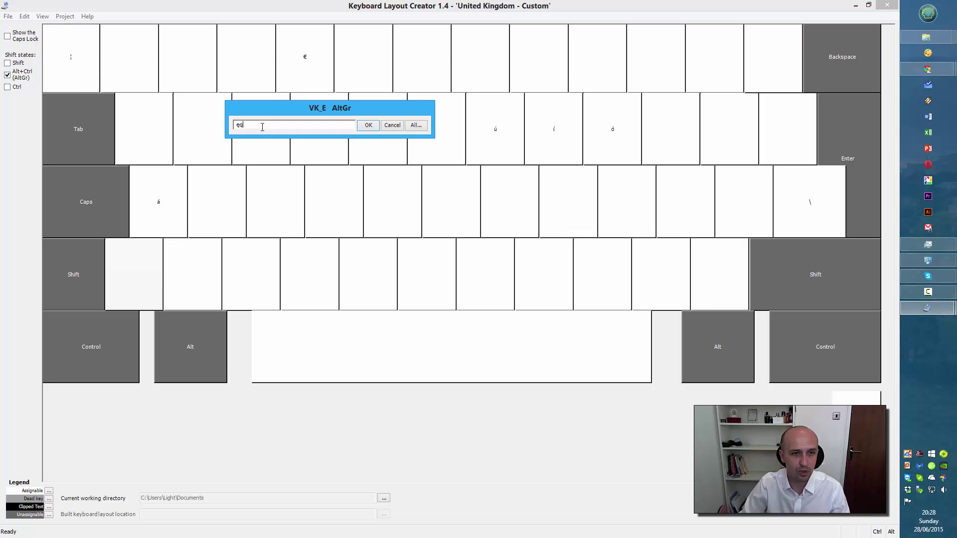
pyautogui.write('eq')
pyautogui.press('BackSpace')
pyautogui.press('BackSpace')
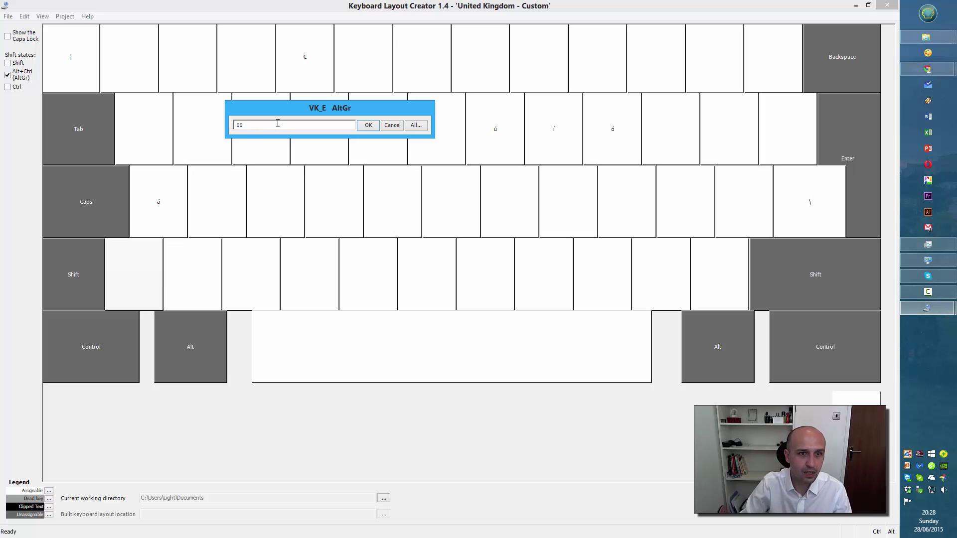
pyautogui.click(370, 126)
pyautogui.click(64, 16)
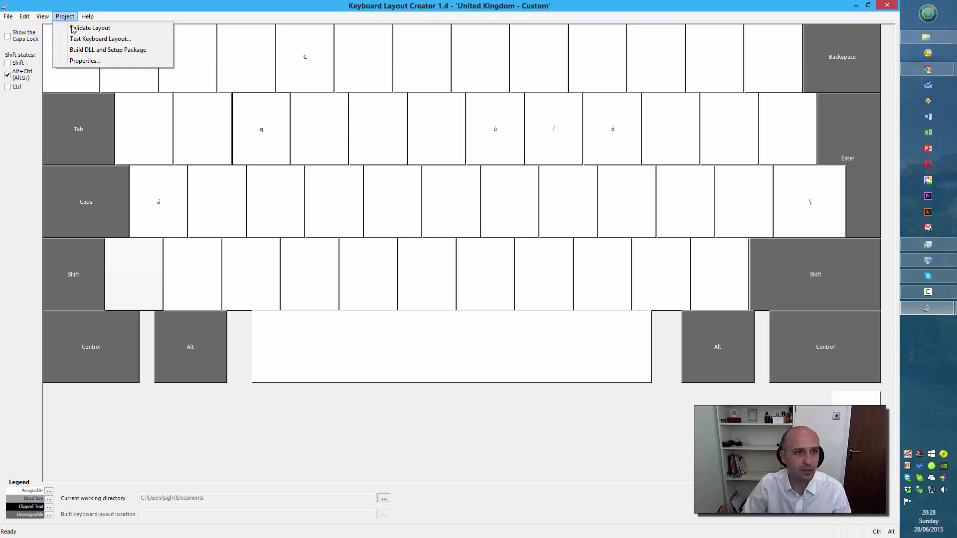
pyautogui.click(82, 26)
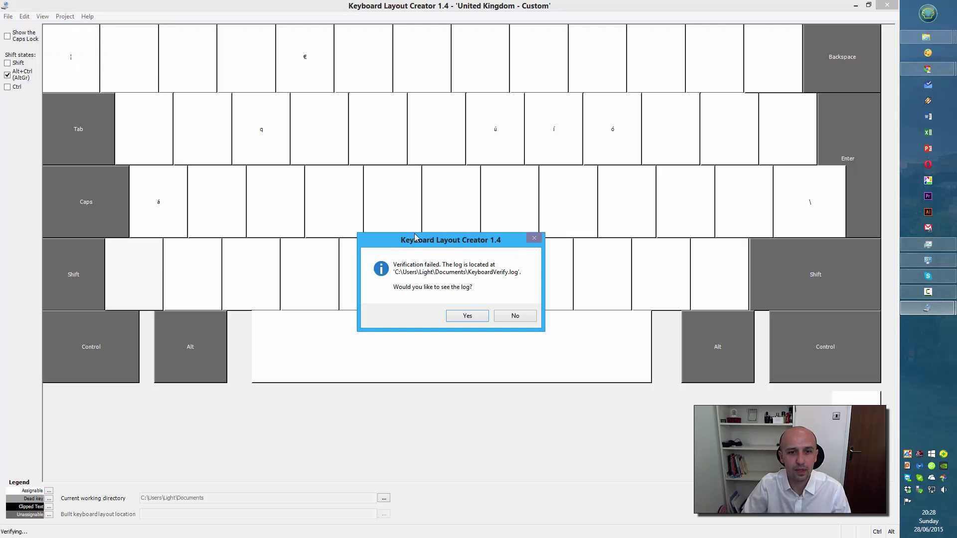
# Decline the verification log and clear the E key's AltGr character
pyautogui.click(515, 316)
pyautogui.click(268, 133)
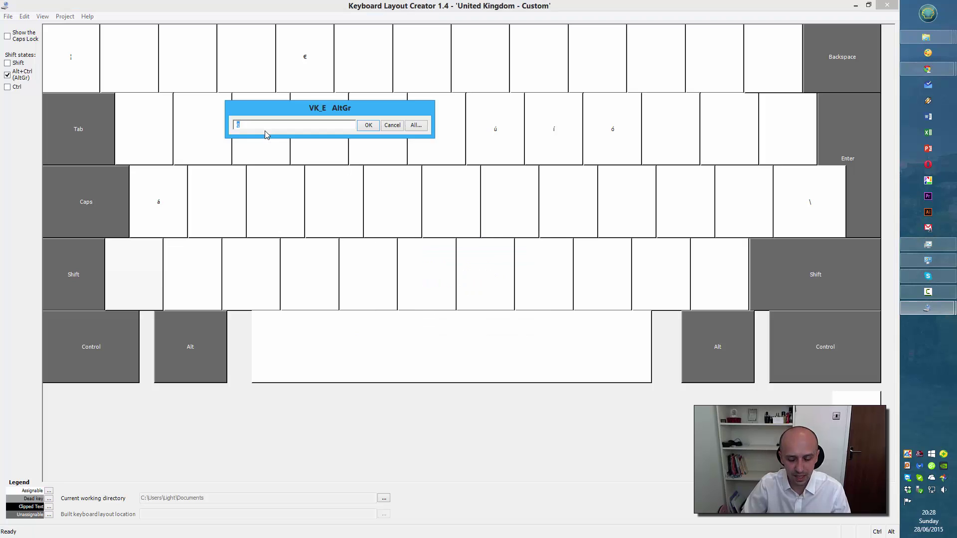
pyautogui.press('Delete')
pyautogui.click(369, 126)
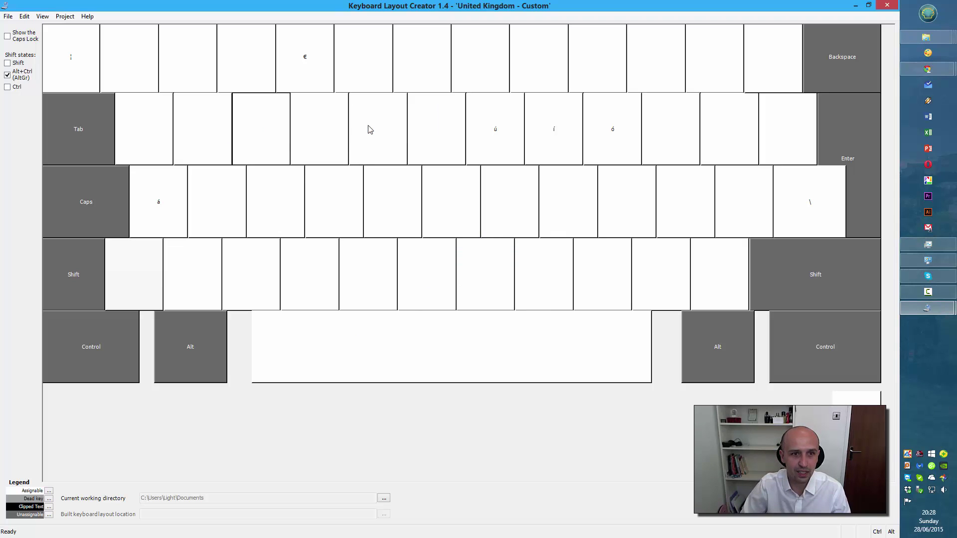
# Empty the E key's Shift+AltGr character and validate the layout once more
pyautogui.click(18, 75)
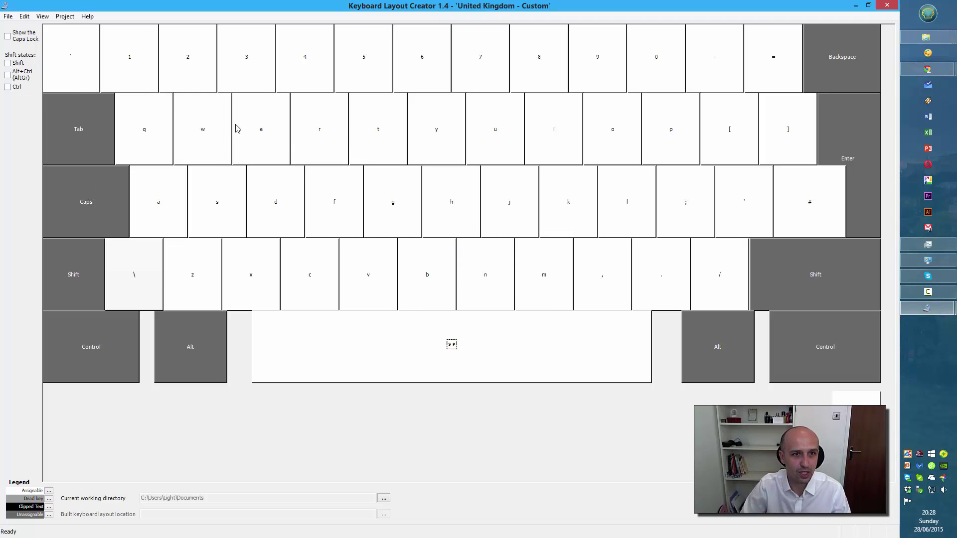
pyautogui.click(23, 75)
pyautogui.click(23, 63)
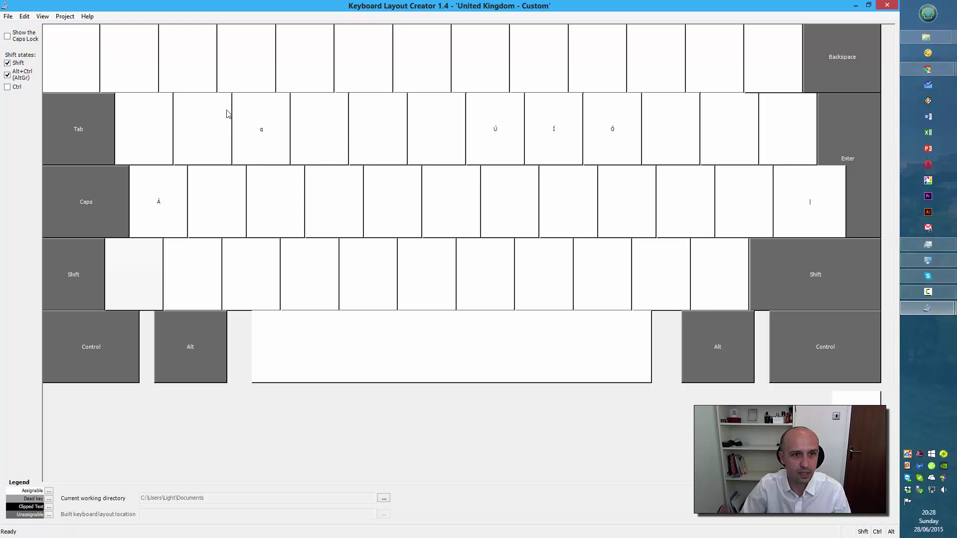
pyautogui.click(264, 134)
pyautogui.write('d')
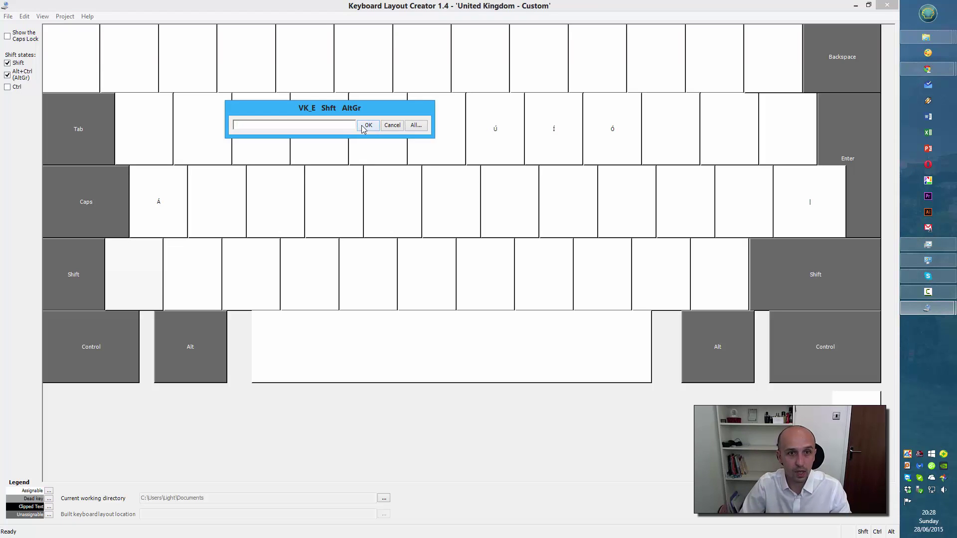
pyautogui.click(368, 125)
pyautogui.click(65, 16)
pyautogui.click(92, 26)
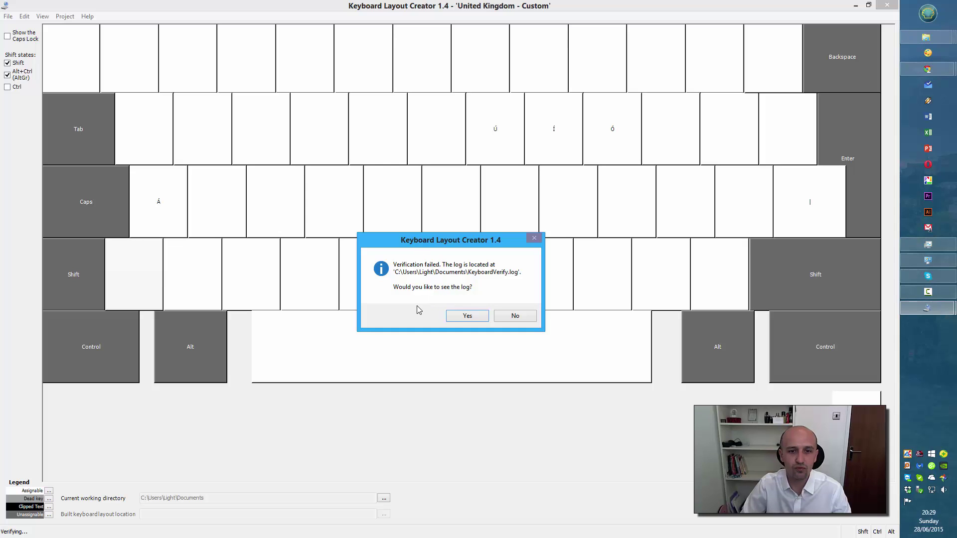
# Open the new KeyboardVerify.log, review the remaining duplicate-character warnings, and close Notepad
pyautogui.click(482, 319)
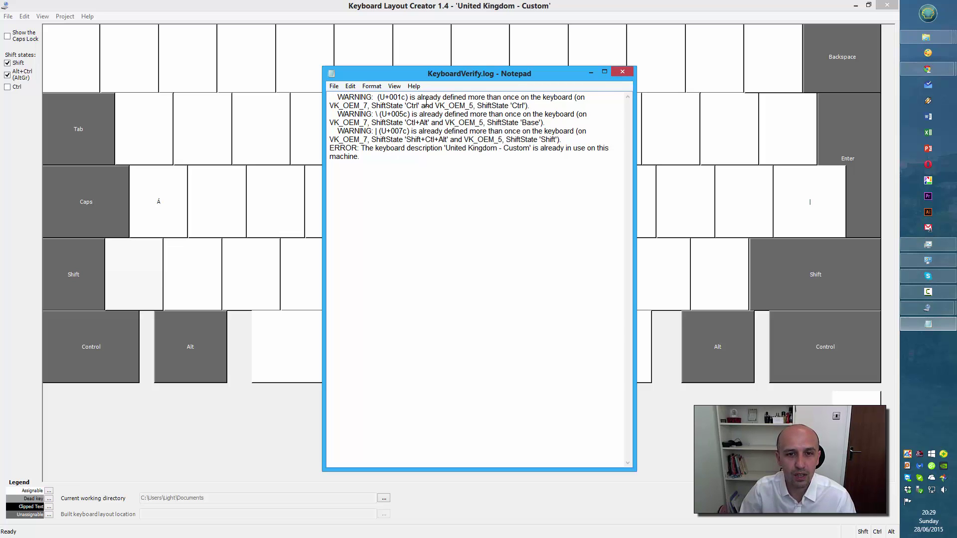
pyautogui.click(622, 72)
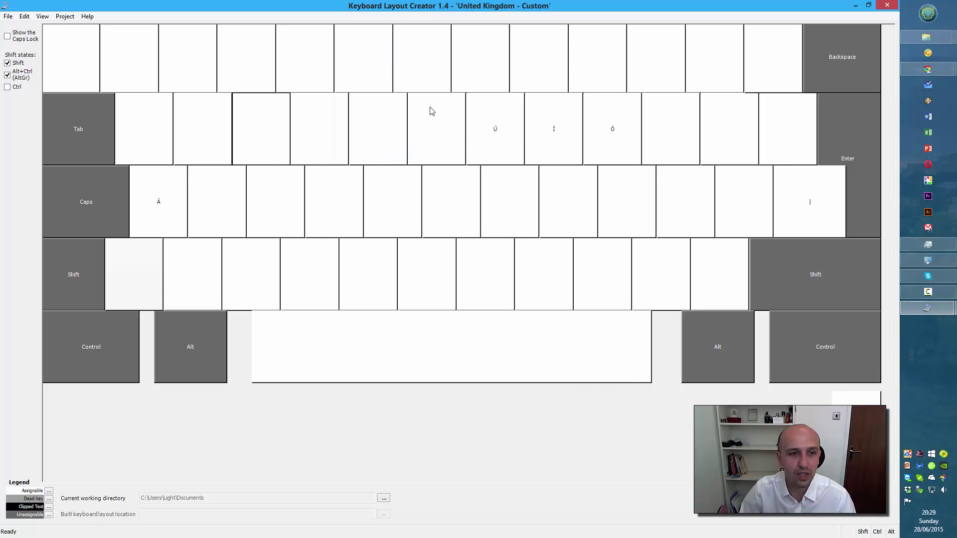
# Cancel the E key editor, untick Shift and AltGr to show the base layer, and open the File menu
pyautogui.keyDown('ctrl'); pyautogui.keyDown('alt'); pyautogui.keyDown('shift'); pyautogui.click(264, 141); pyautogui.keyUp('shift'); pyautogui.keyUp('alt'); pyautogui.keyUp('ctrl')
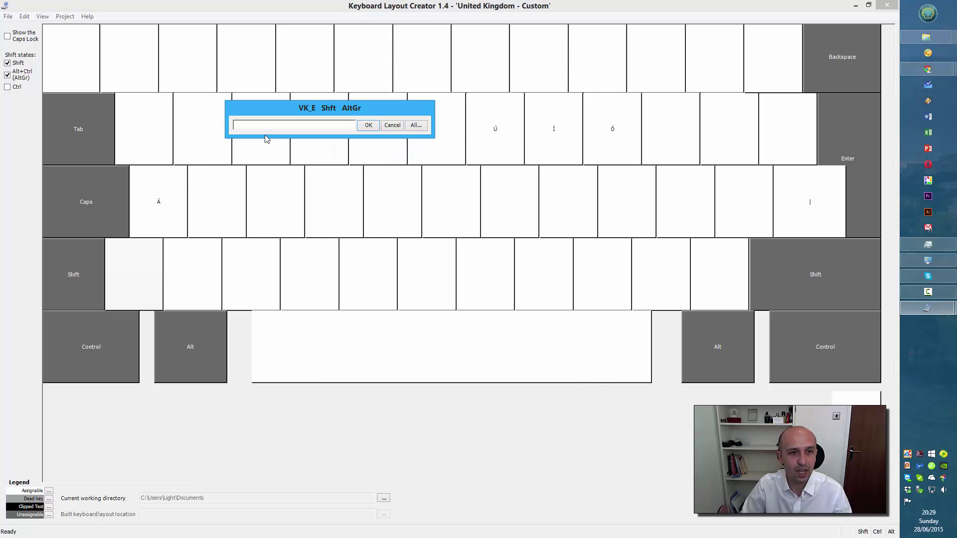
pyautogui.click(391, 125)
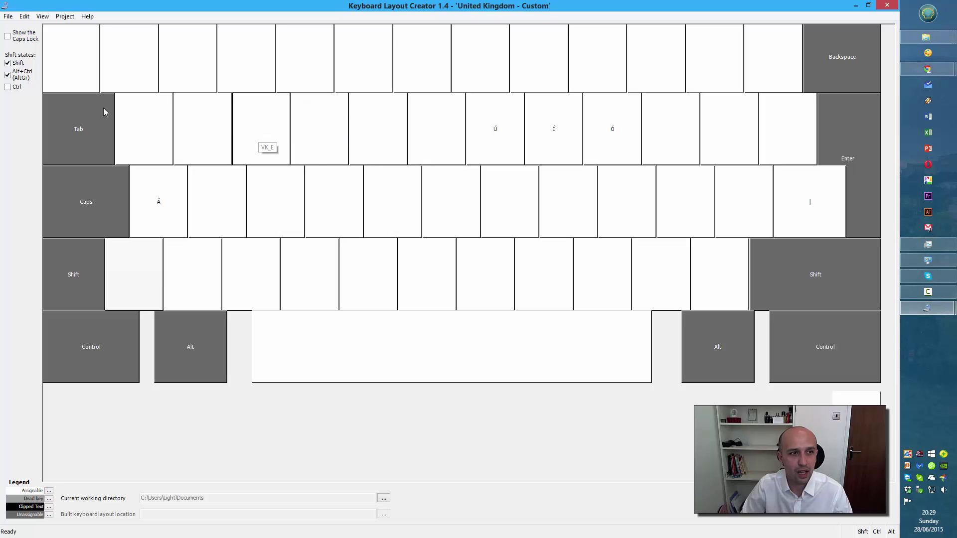
pyautogui.click(11, 62)
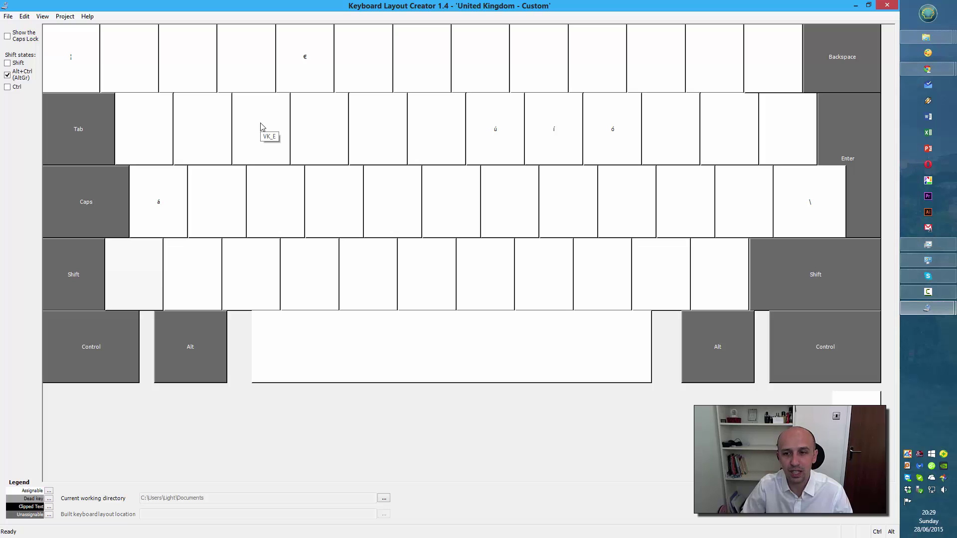
pyautogui.click(8, 77)
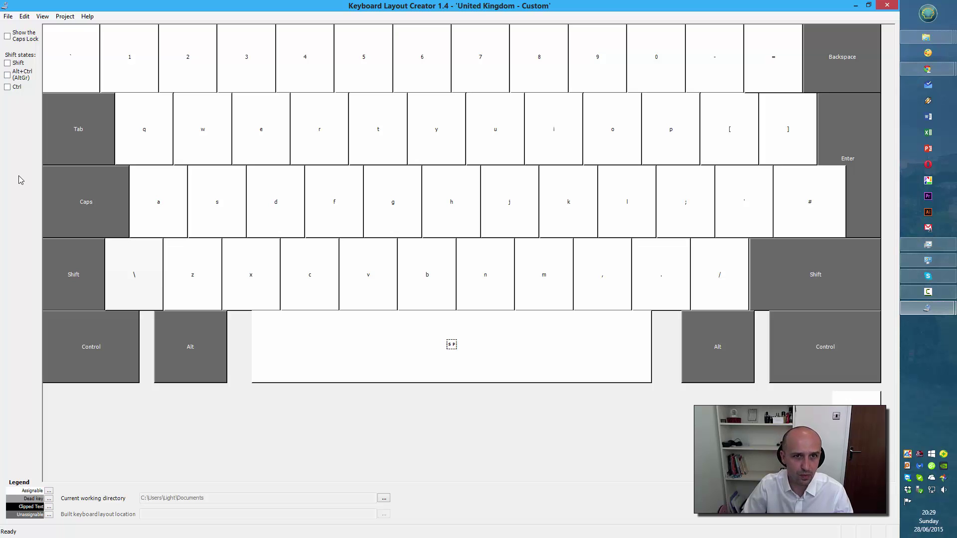
pyautogui.click(8, 16)
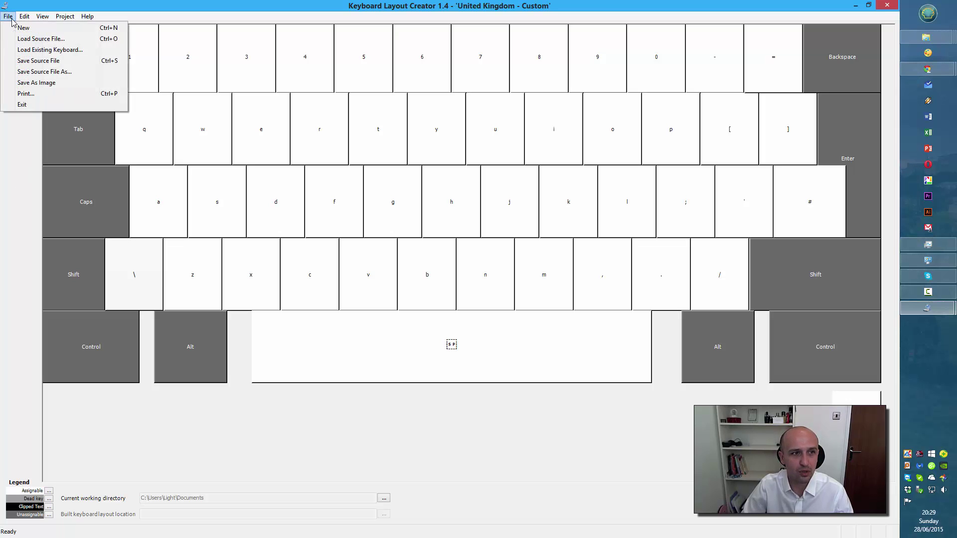
# Load the existing Polish (214) keyboard, confirming it replaces the current layout
pyautogui.click(58, 50)
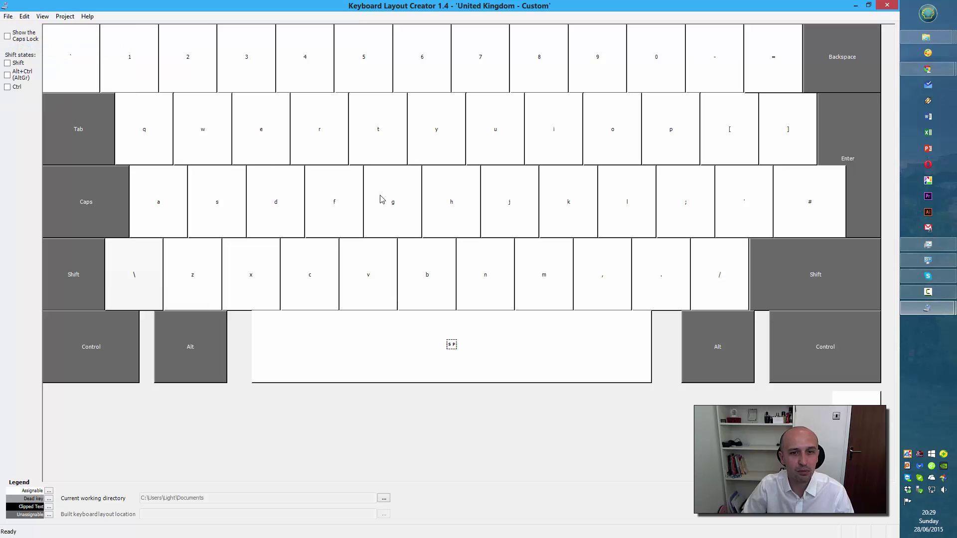
pyautogui.scroll(-20, 469, 235)
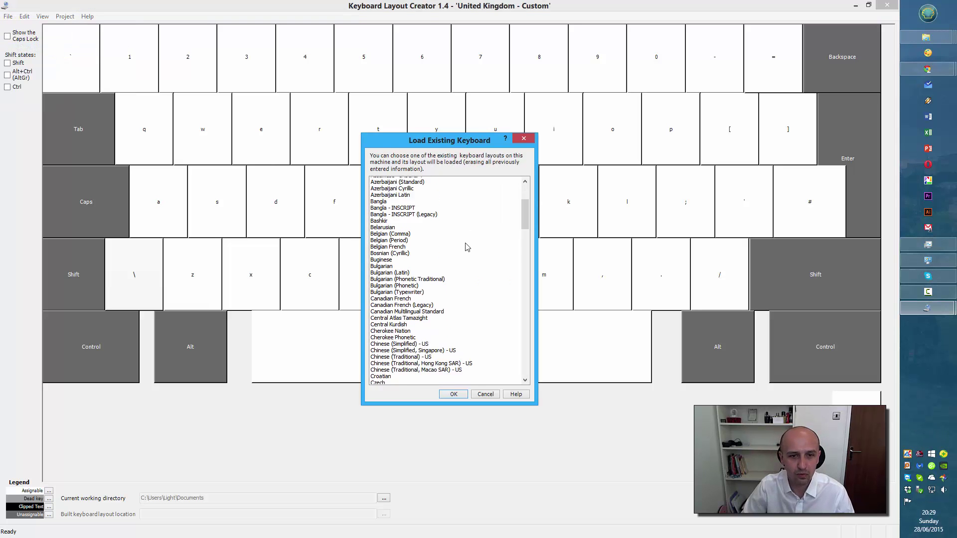
pyautogui.scroll(-12, 467, 248)
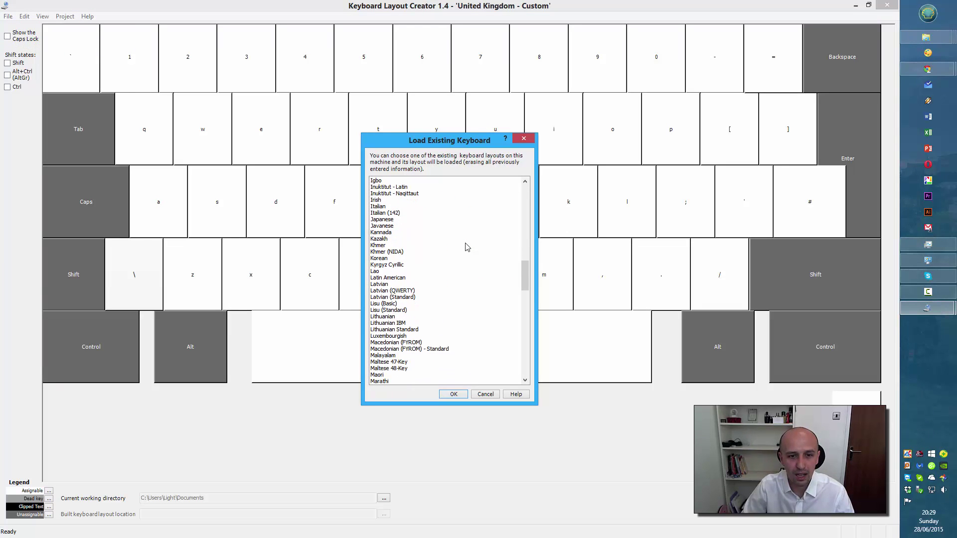
pyautogui.scroll(-5, 464, 249)
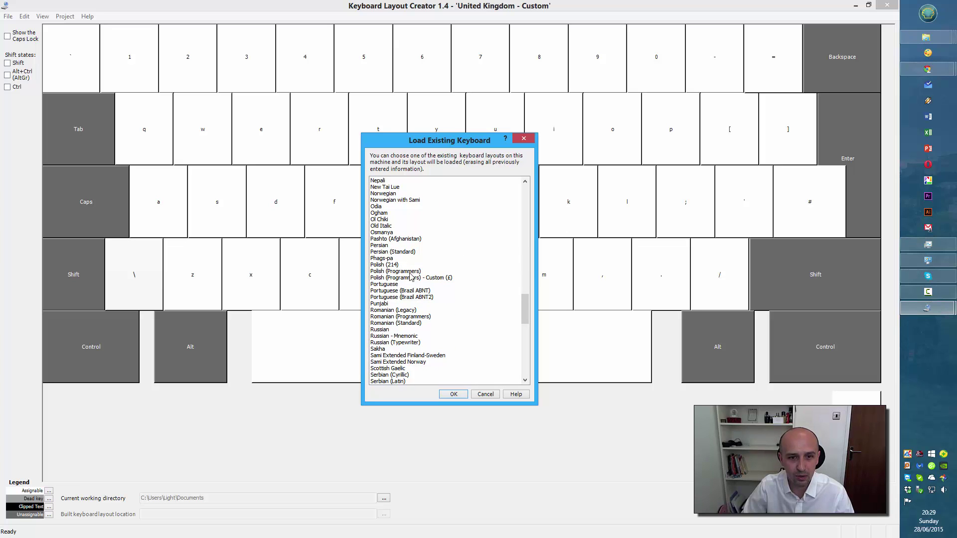
pyautogui.doubleClick(395, 266)
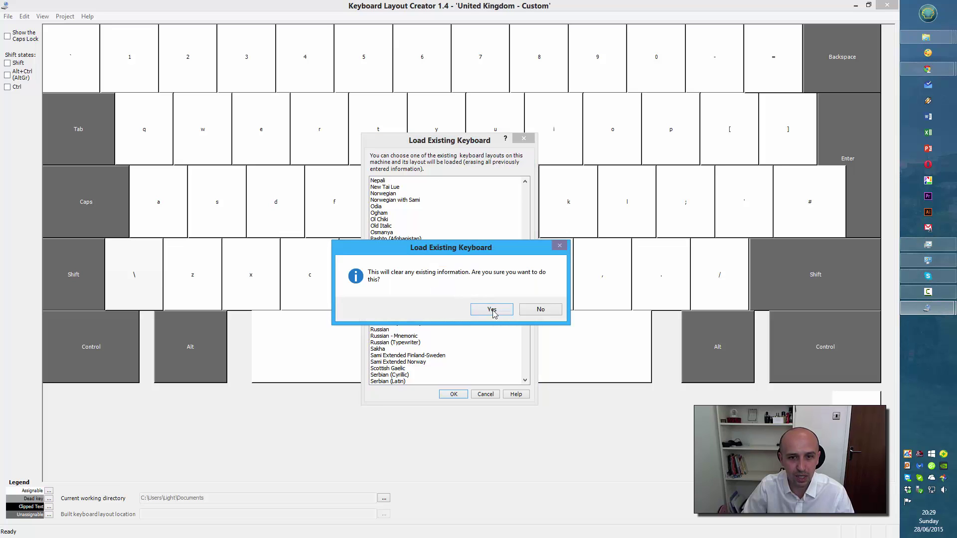
pyautogui.click(492, 310)
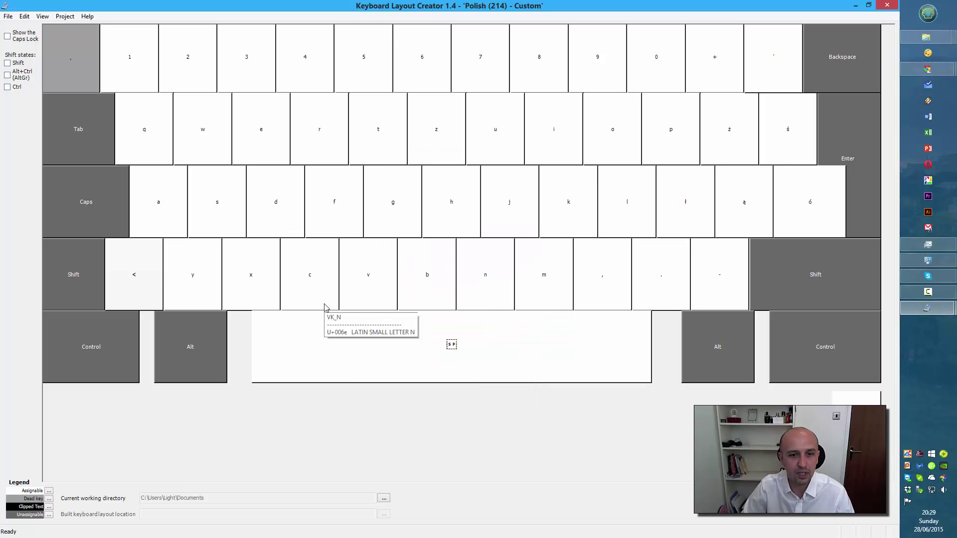
# On the AltGr layer, make the A key produce ą
pyautogui.click(20, 73)
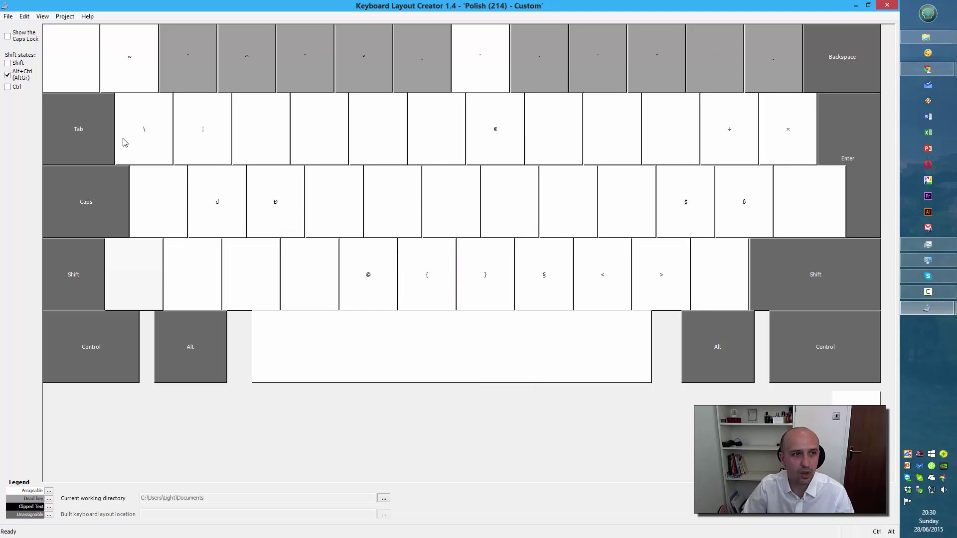
pyautogui.click(14, 70)
pyautogui.click(8, 86)
pyautogui.click(8, 87)
pyautogui.click(8, 75)
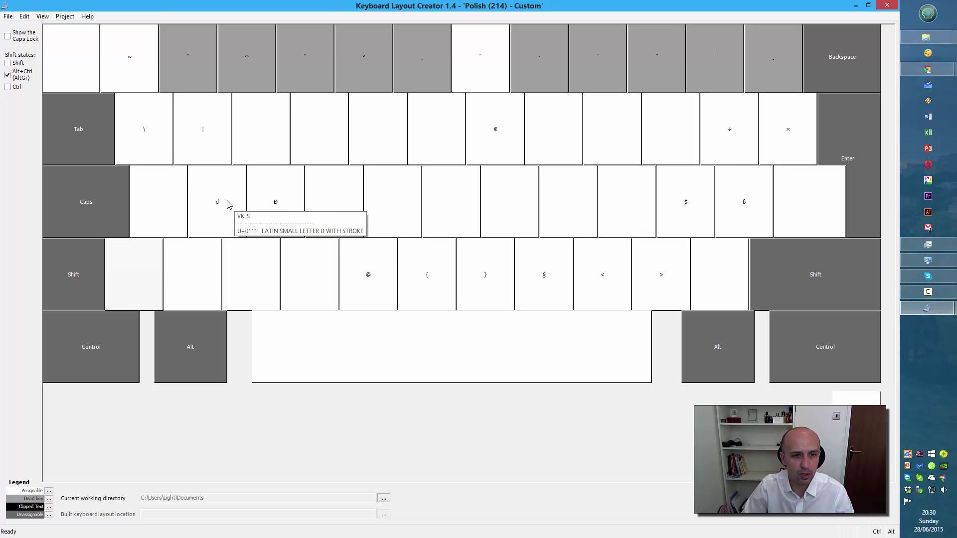
pyautogui.click(14, 73)
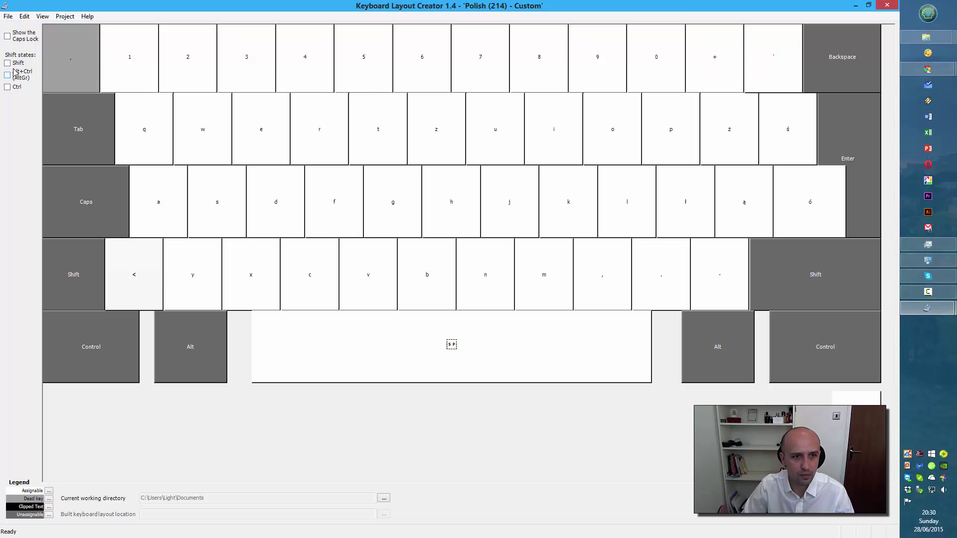
pyautogui.click(154, 206)
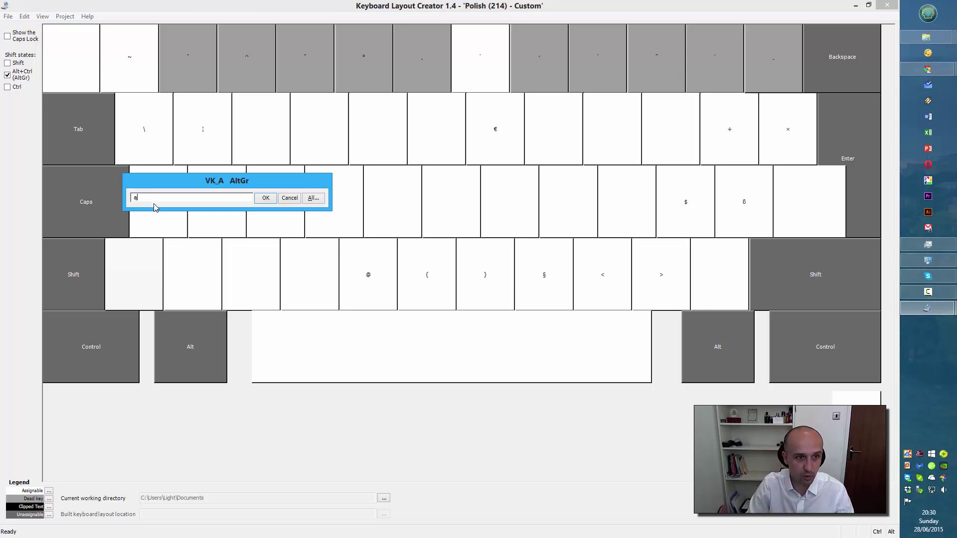
pyautogui.write('a')
pyautogui.click(266, 198)
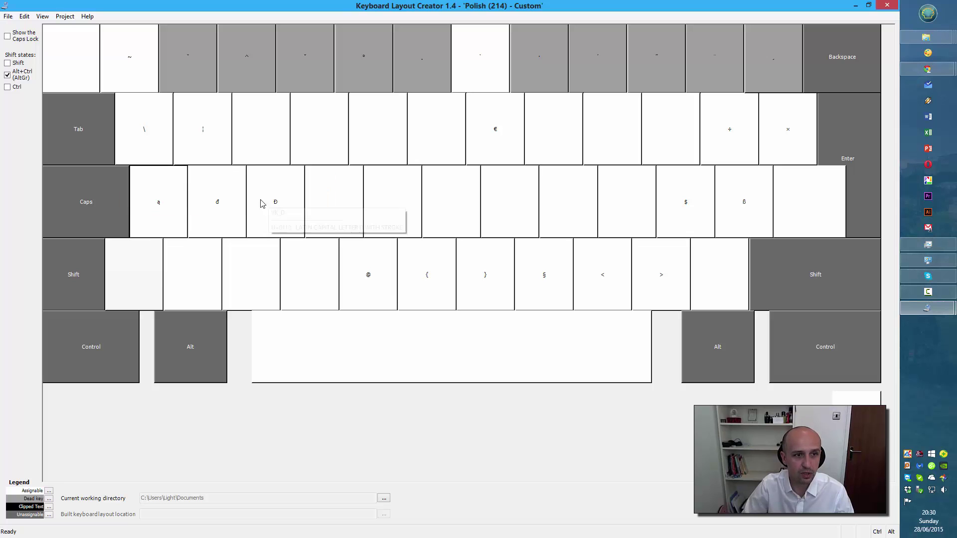
# Leave Shift+AltGr+A unchanged and run Validate Layout on the project
pyautogui.click(29, 64)
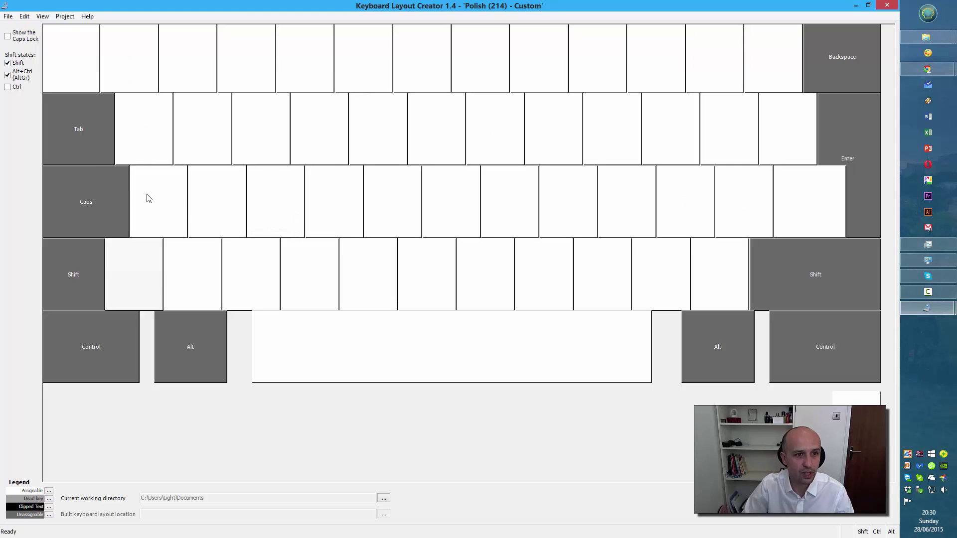
pyautogui.click(169, 210)
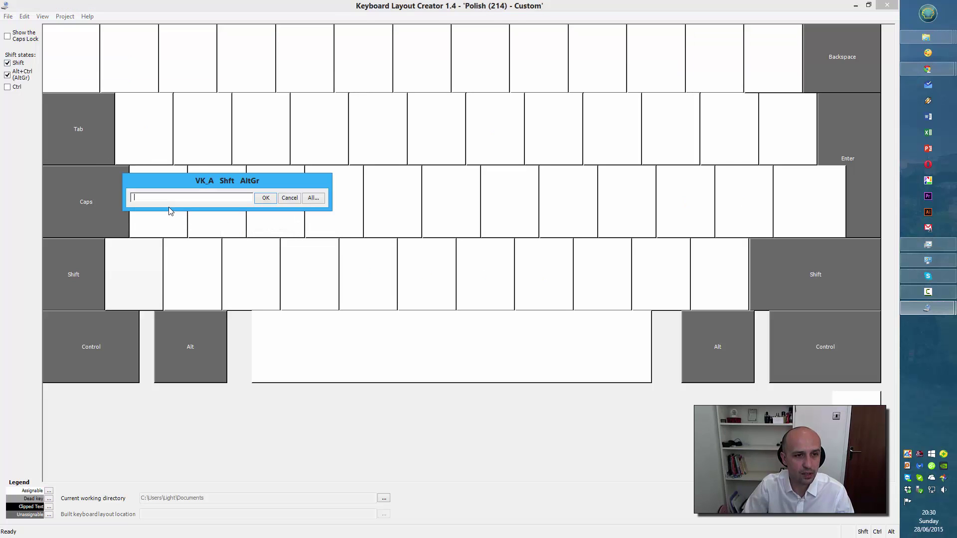
pyautogui.click(289, 198)
pyautogui.click(18, 64)
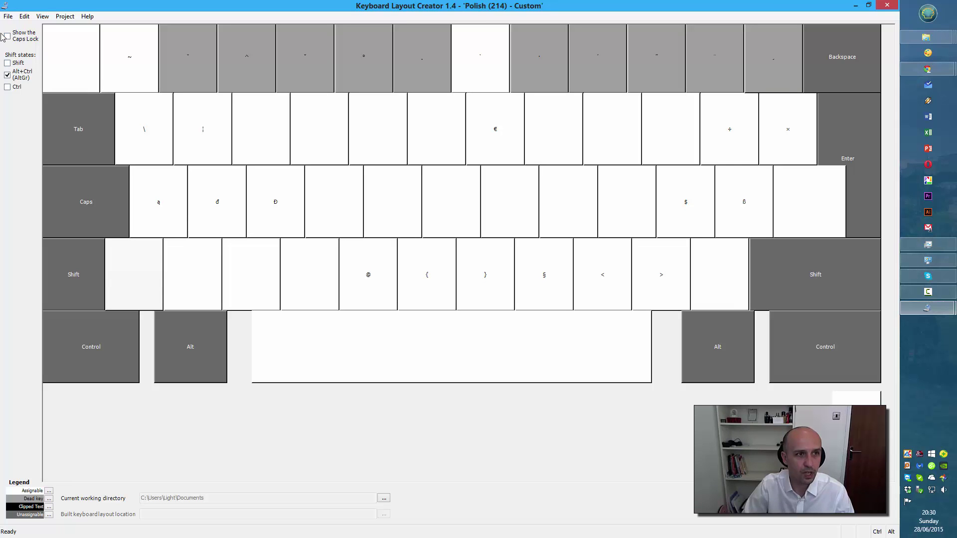
pyautogui.click(64, 17)
pyautogui.click(75, 29)
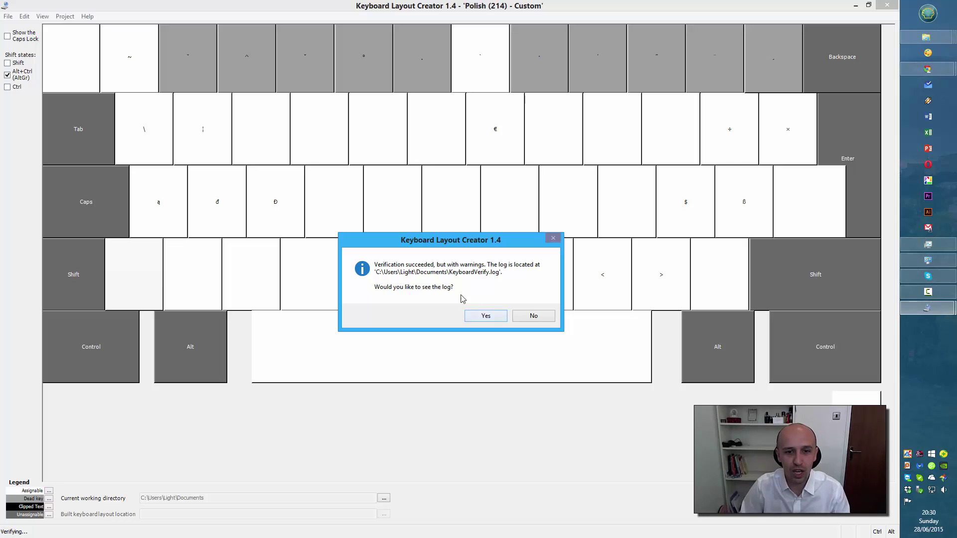
# Review the three duplicate-character warnings in KeyboardVerify.log, then close it
pyautogui.click(485, 316)
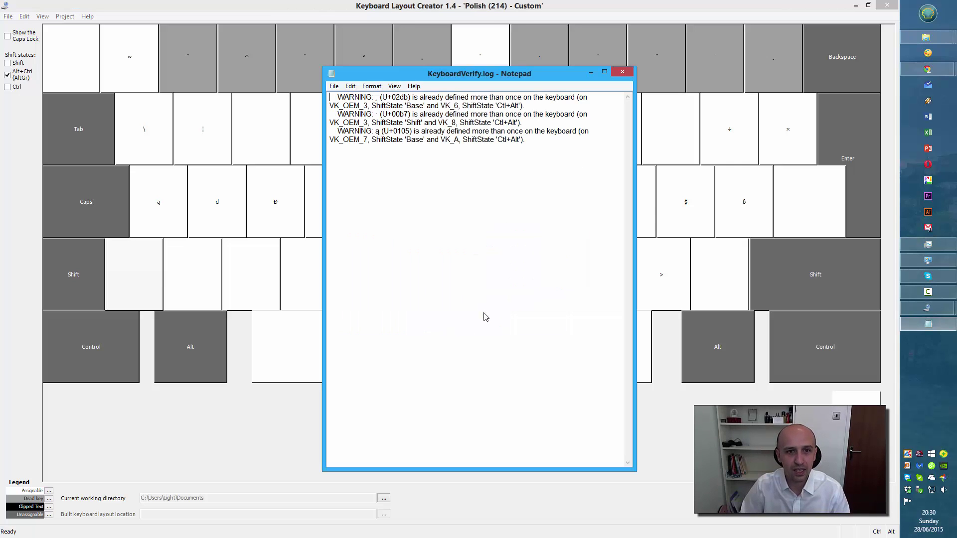
pyautogui.click(622, 73)
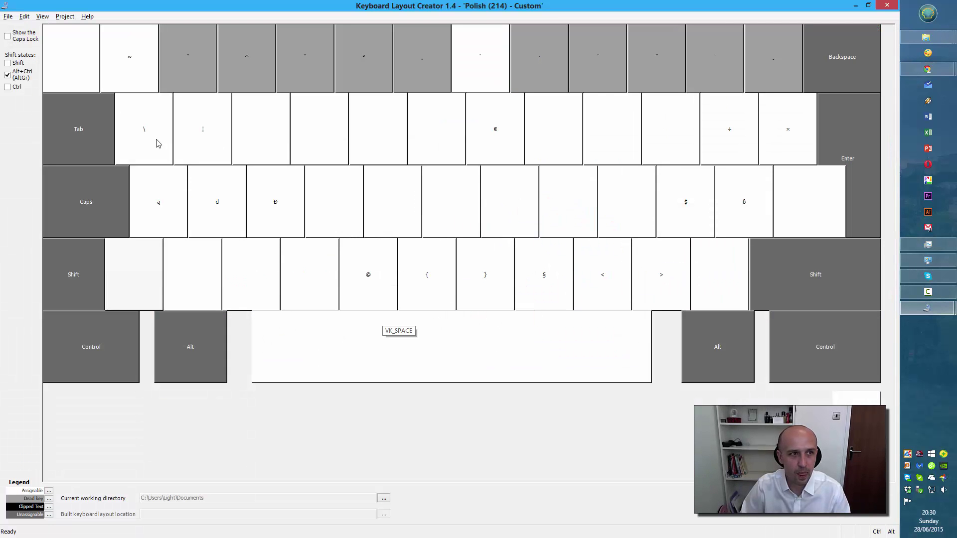
pyautogui.click(63, 17)
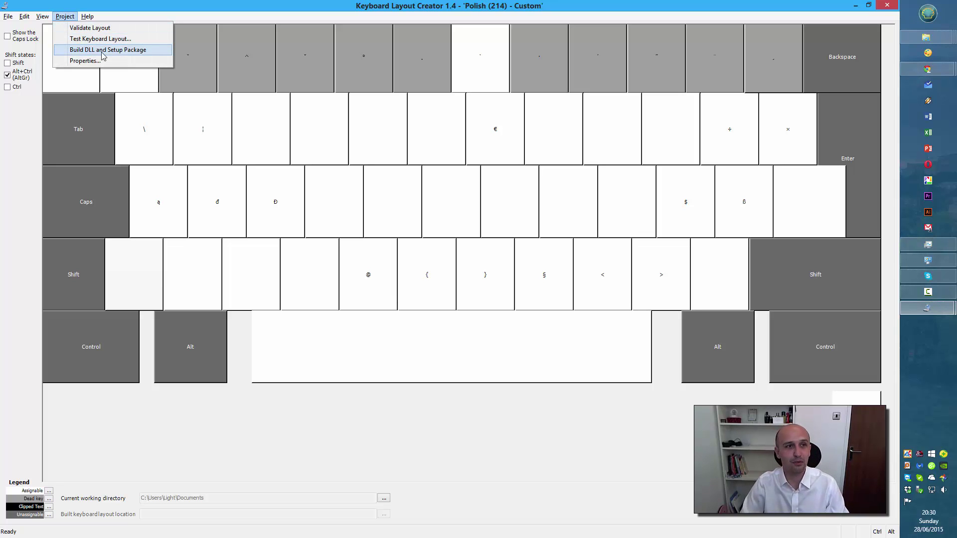
# Build the DLL and setup package and open the resulting layout04 folder
pyautogui.click(103, 50)
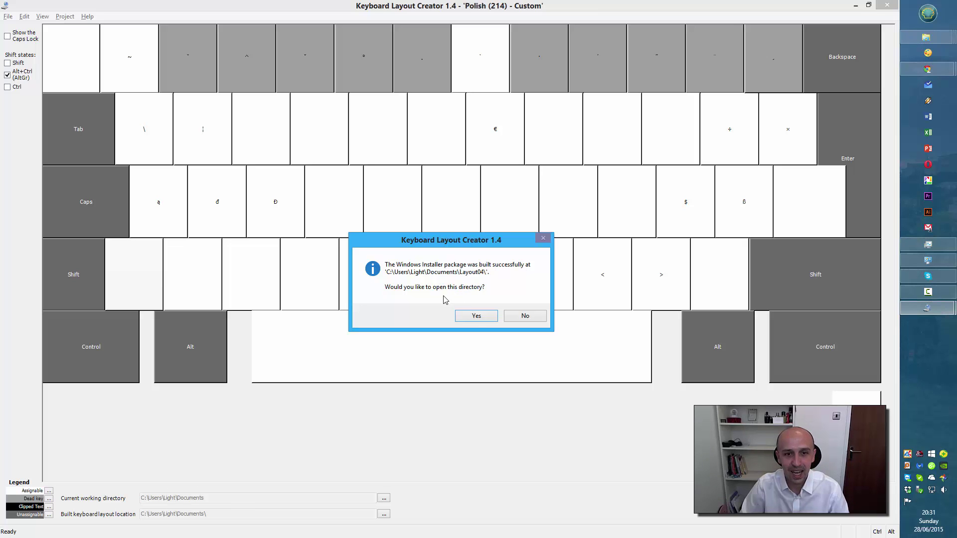
pyautogui.click(476, 316)
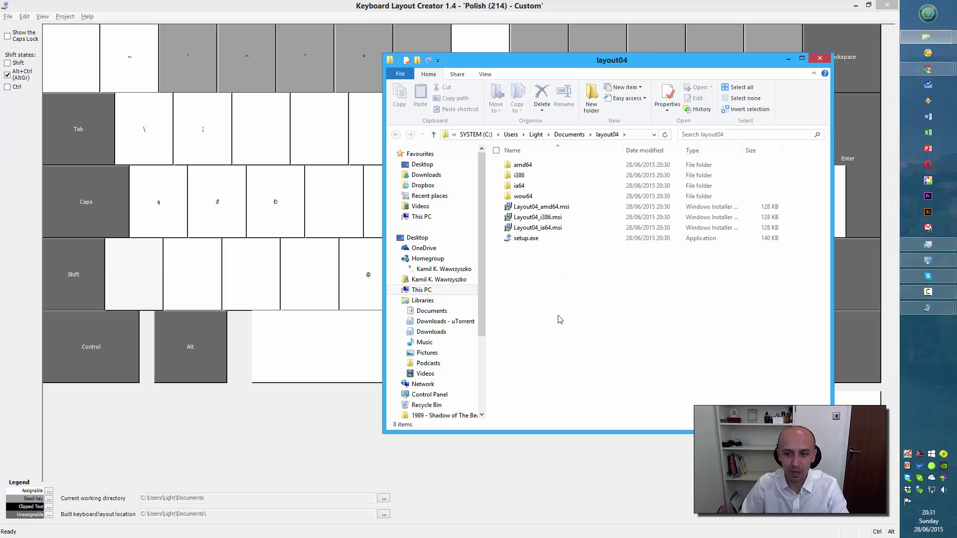
# Install Polish (214) - Custom via setup.exe, approving UAC and closing the finished installer
pyautogui.doubleClick(526, 240)
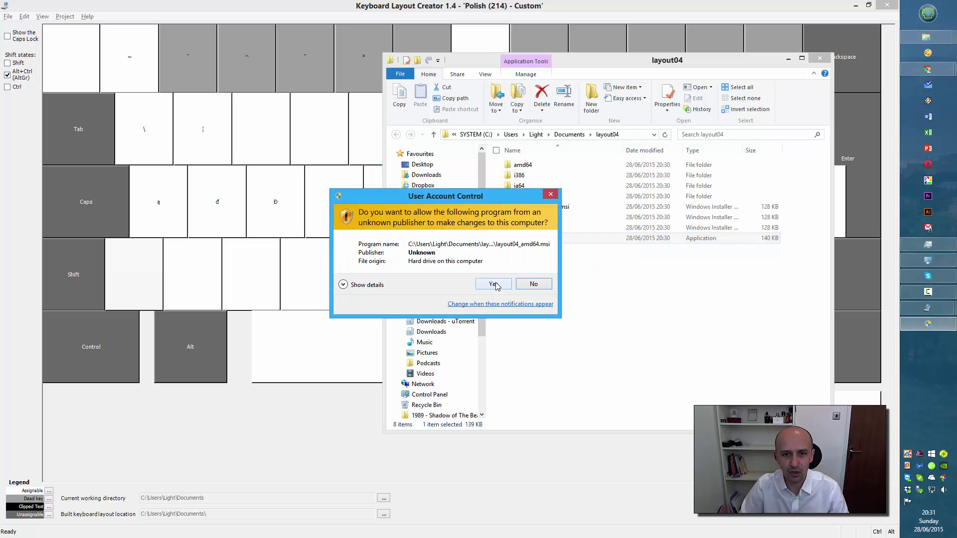
pyautogui.click(493, 284)
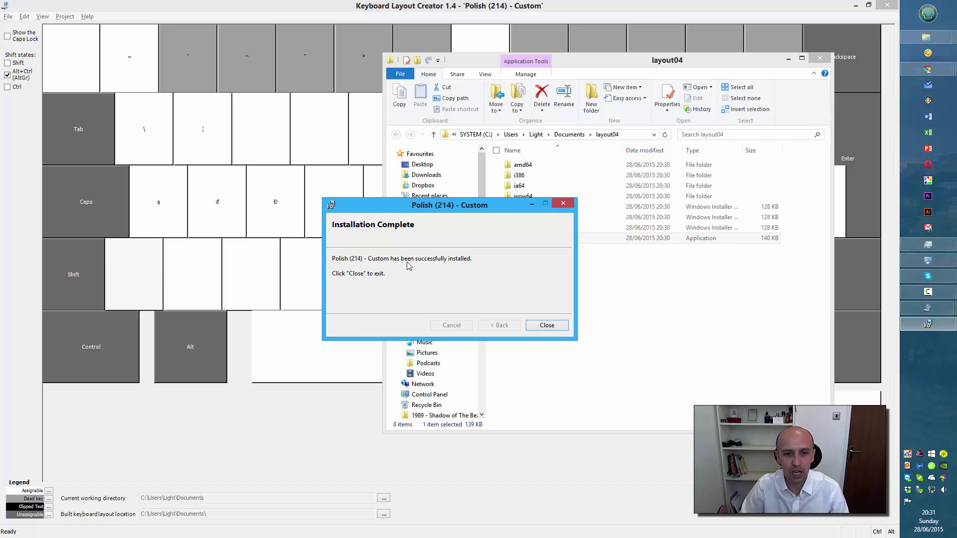
pyautogui.click(559, 325)
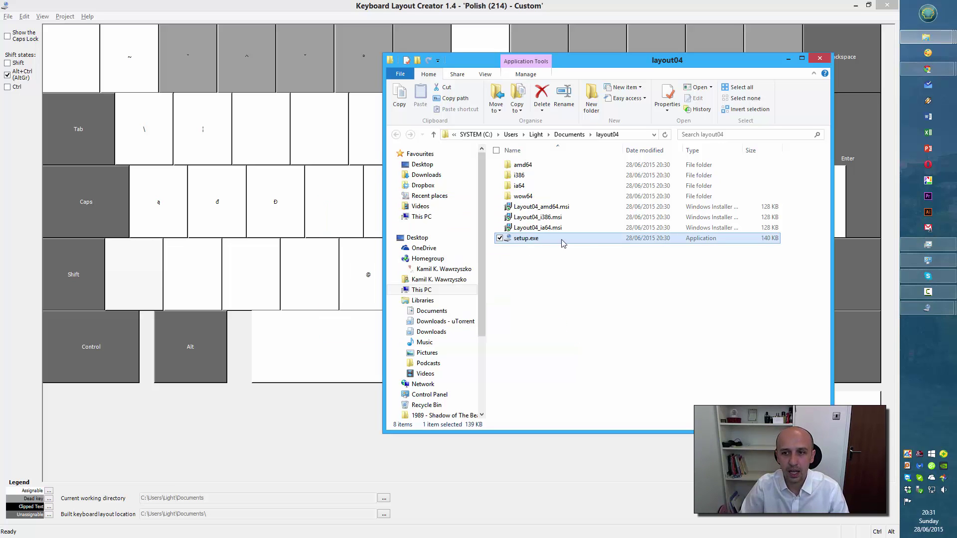
pyautogui.click(932, 265)
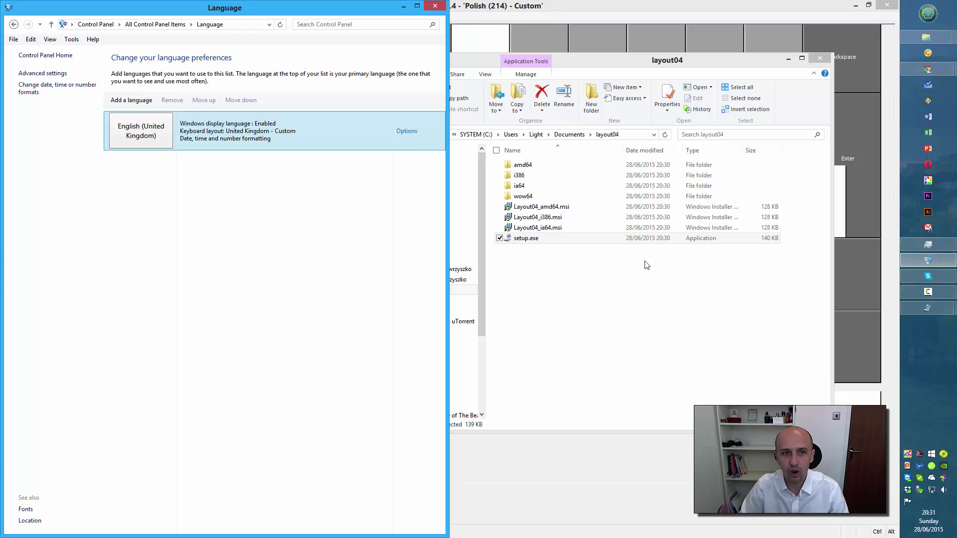
# Browse the custom input methods for English (United Kingdom) without adding any, then go back
pyautogui.click(409, 132)
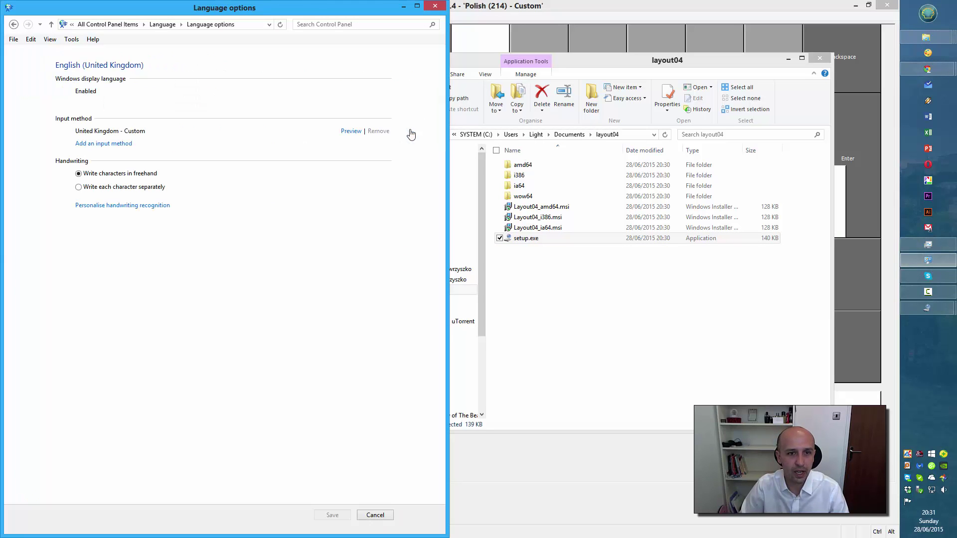
pyautogui.click(112, 145)
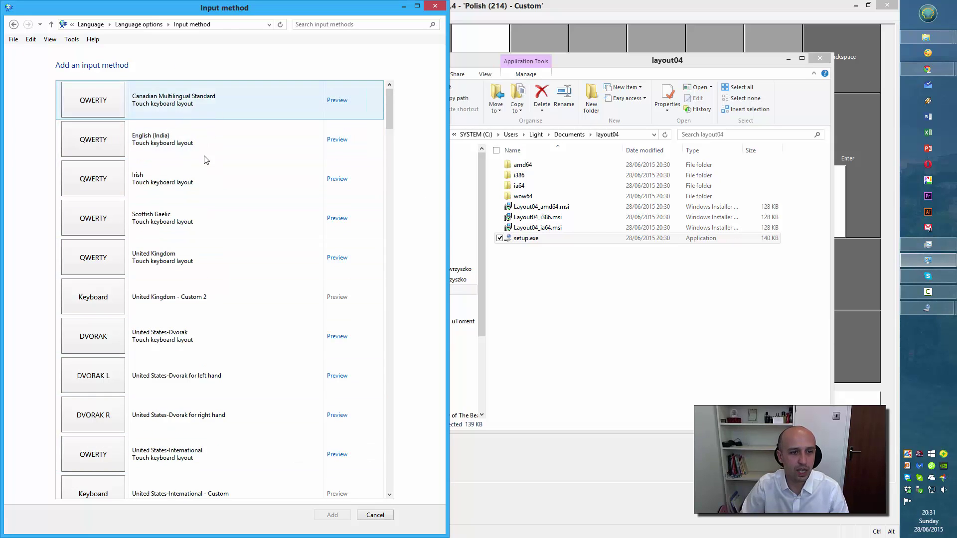
pyautogui.click(198, 299)
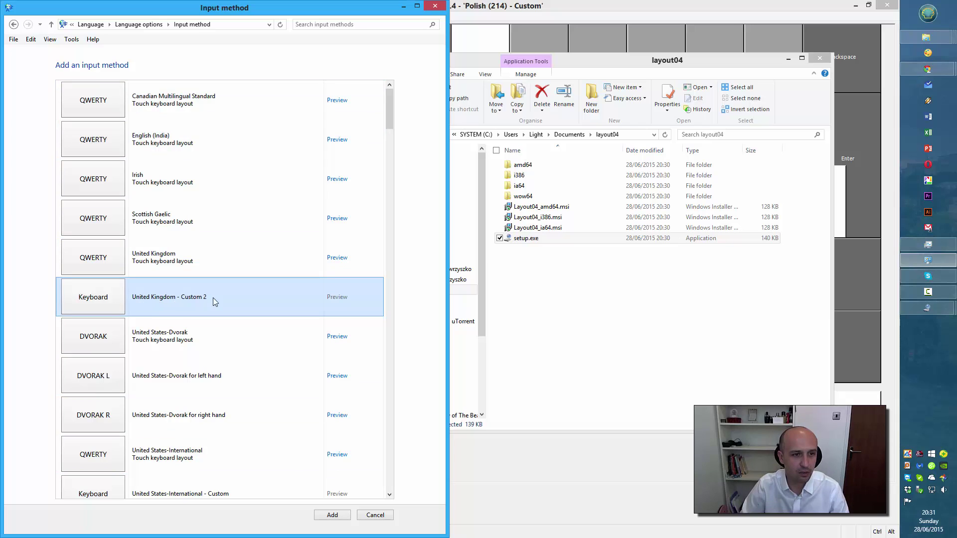
pyautogui.scroll(-1, 214, 301)
pyautogui.scroll(1, 214, 264)
pyautogui.scroll(-2, 220, 237)
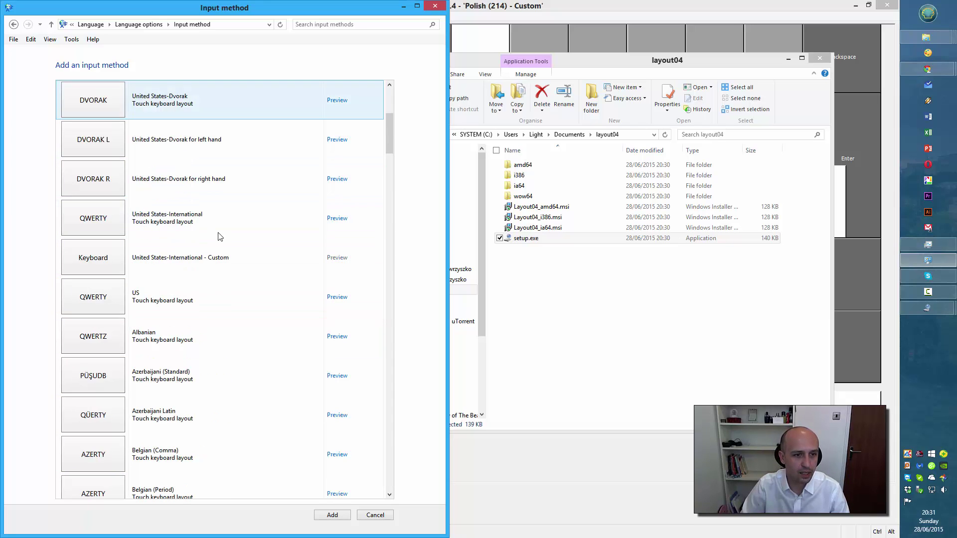
pyautogui.click(195, 263)
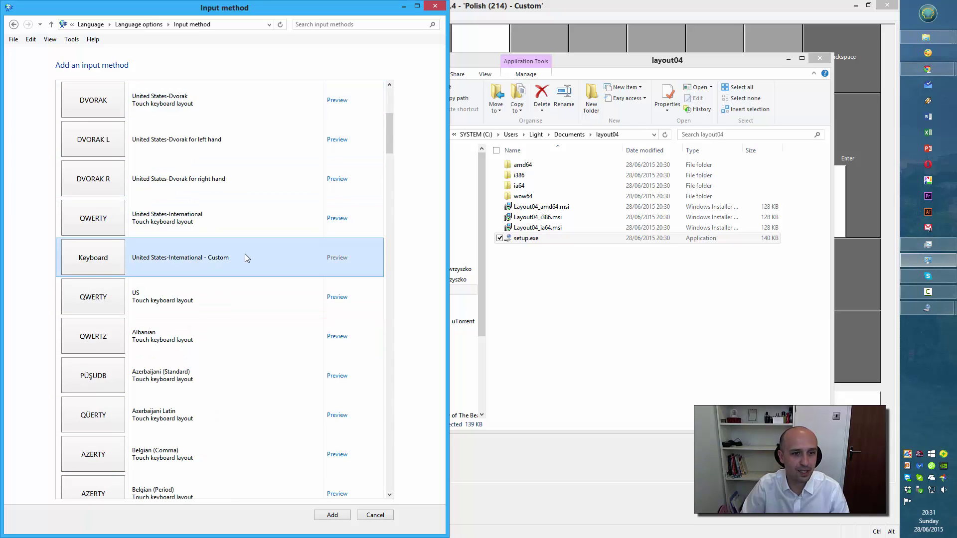
pyautogui.scroll(-1, 245, 256)
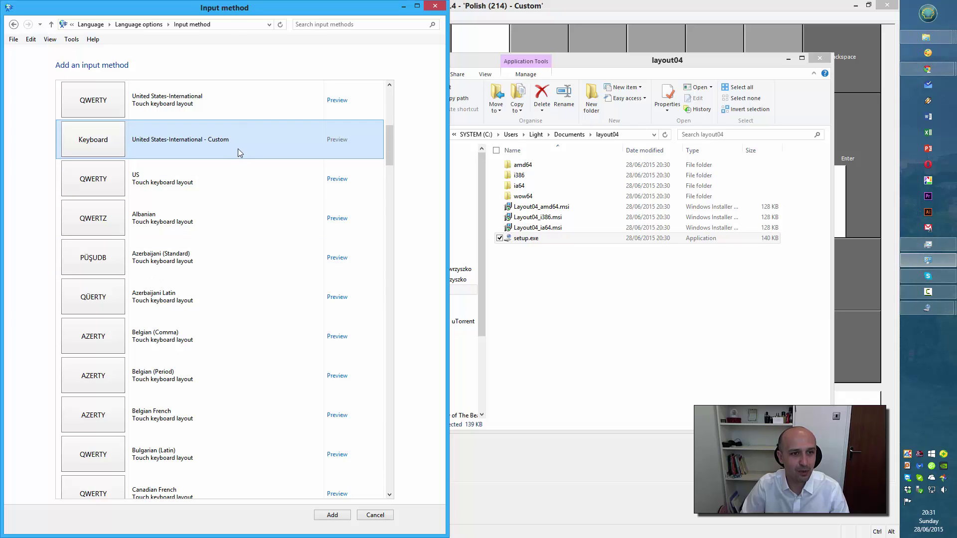
pyautogui.scroll(-15, 238, 164)
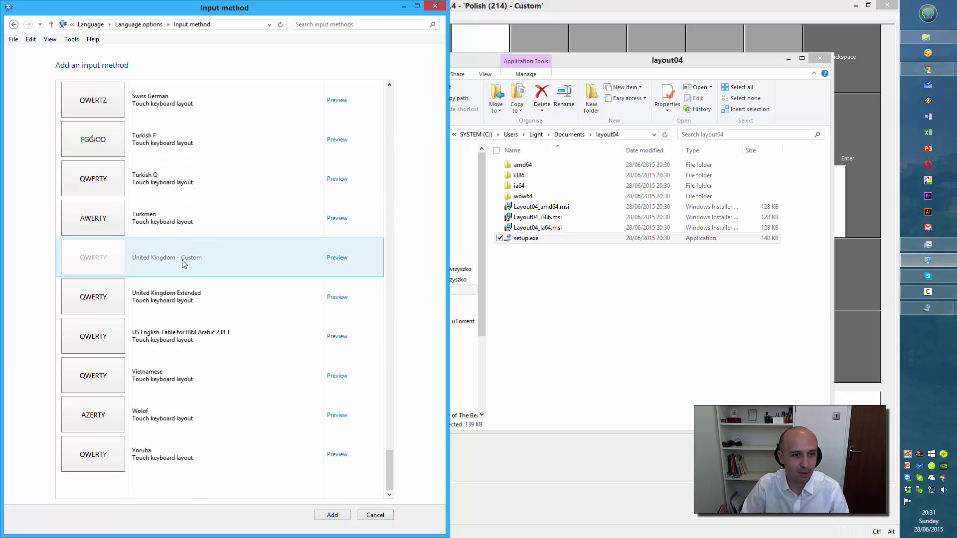
pyautogui.click(224, 260)
pyautogui.scroll(15, 223, 257)
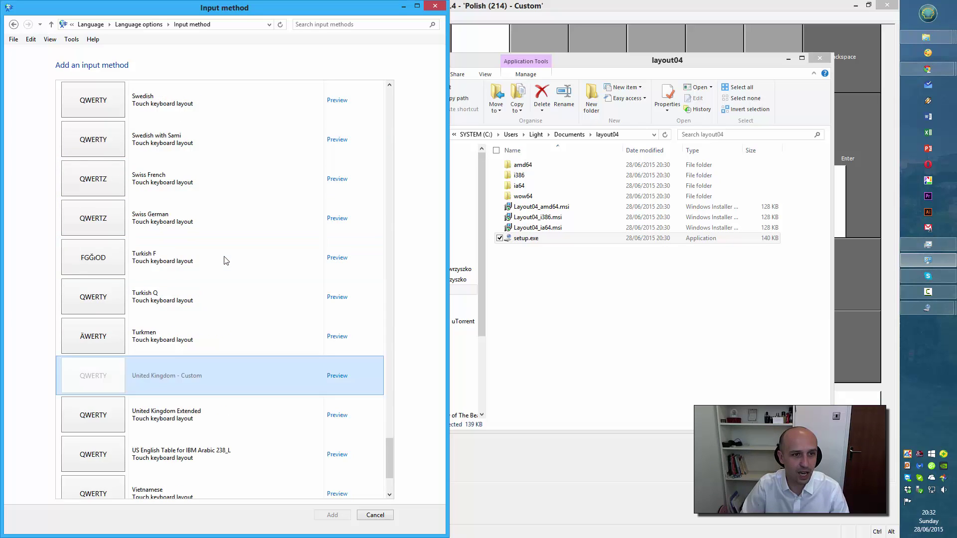
pyautogui.scroll(-15, 190, 269)
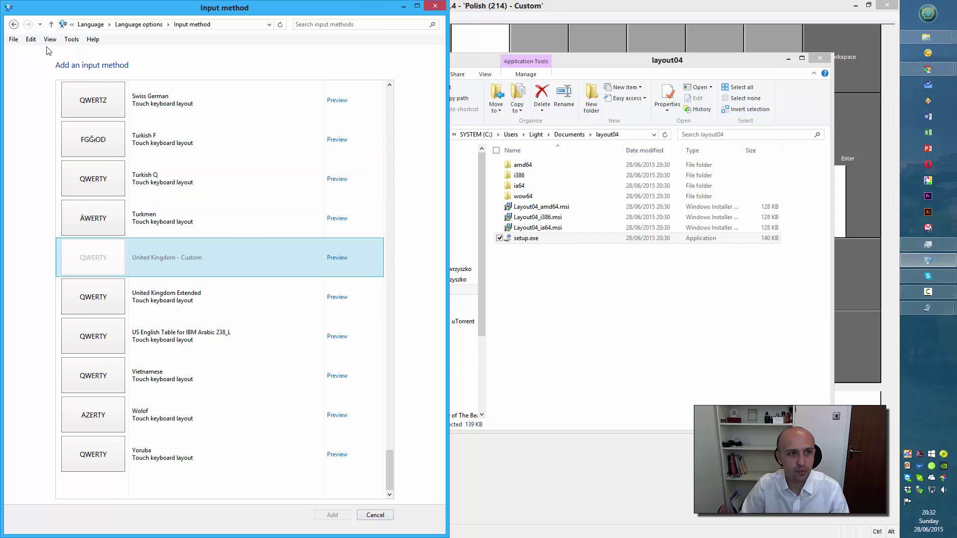
pyautogui.click(53, 27)
# Remove Polish (214) - Custom by rerunning setup.exe, then close the layout04 window
pyautogui.click(723, 389)
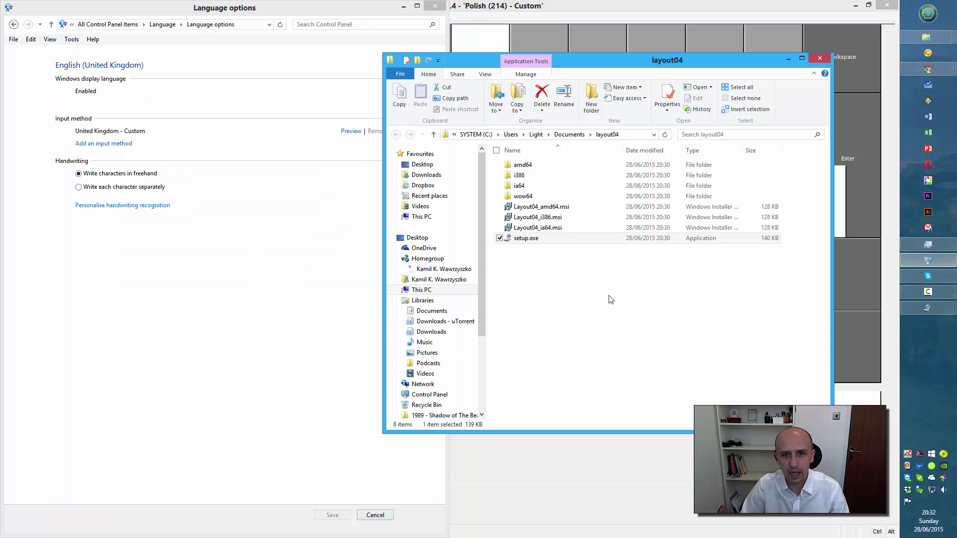
pyautogui.doubleClick(533, 239)
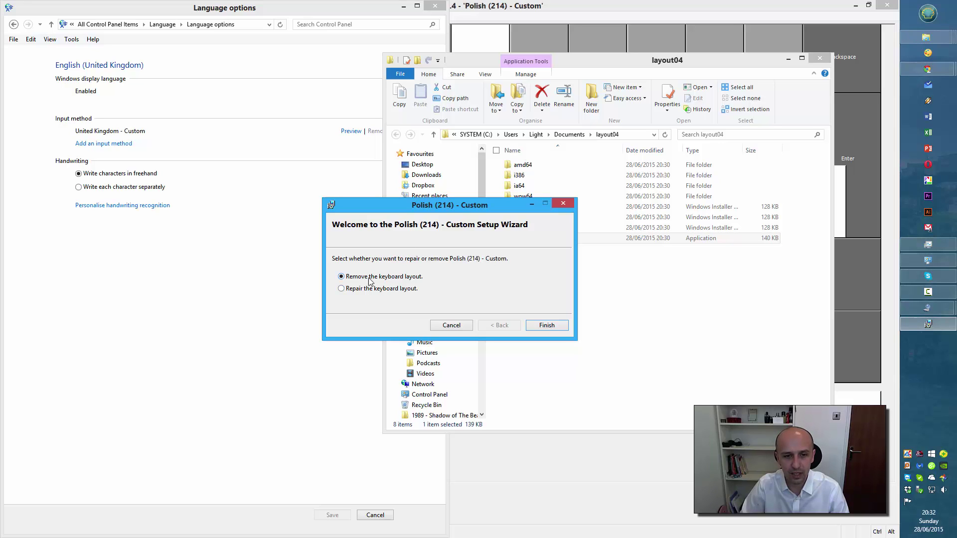
pyautogui.click(546, 327)
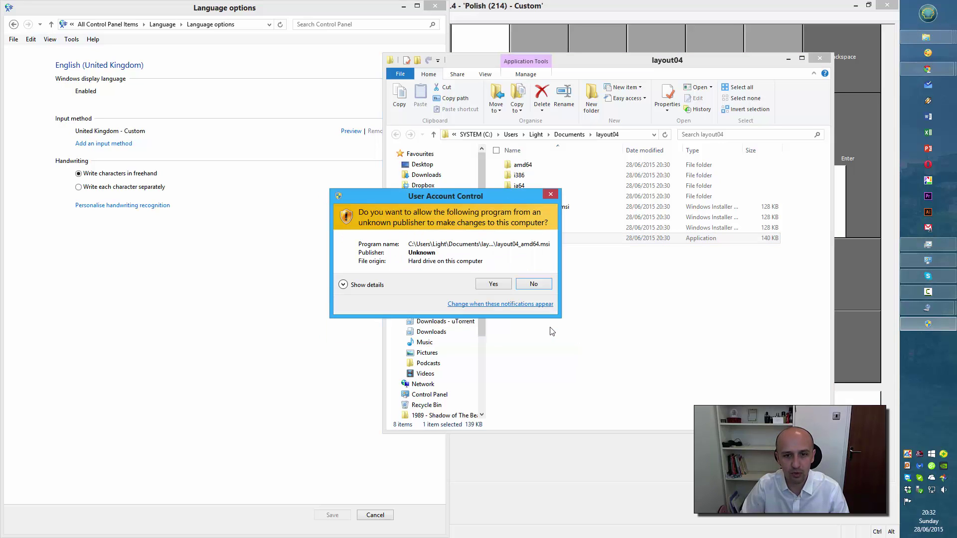
pyautogui.click(508, 284)
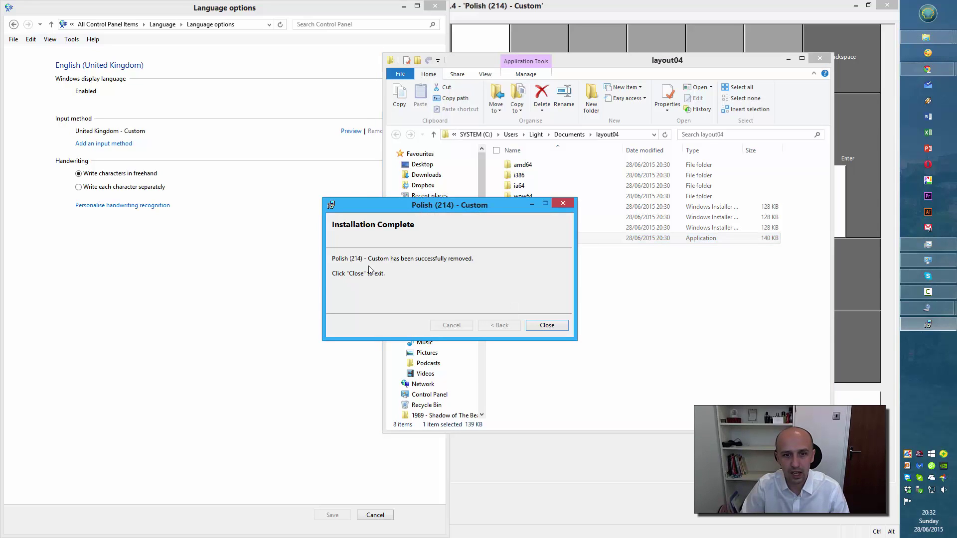
pyautogui.click(546, 325)
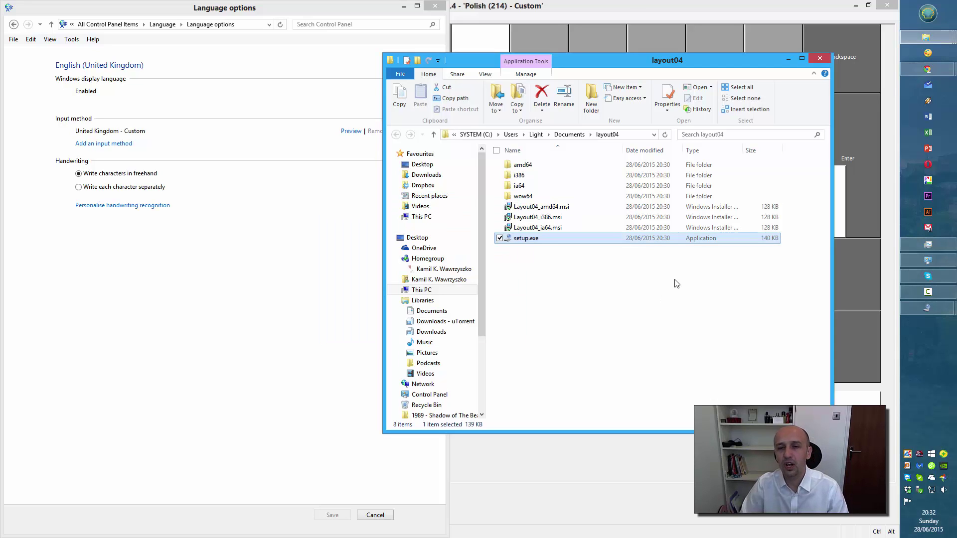
pyautogui.click(817, 60)
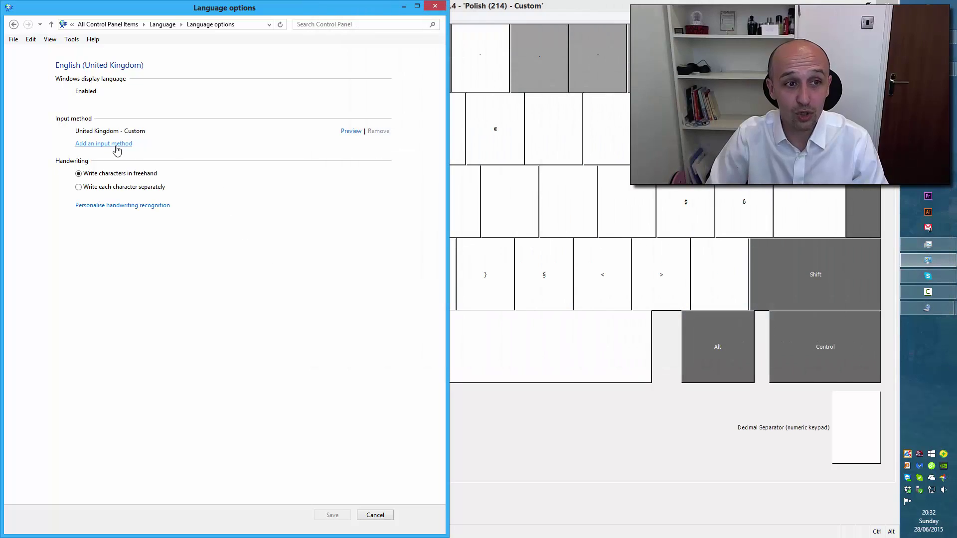
# Scroll the add-input-method list for English (United Kingdom) toward United Kingdom - Custom, then switch to Chrome
pyautogui.click(121, 144)
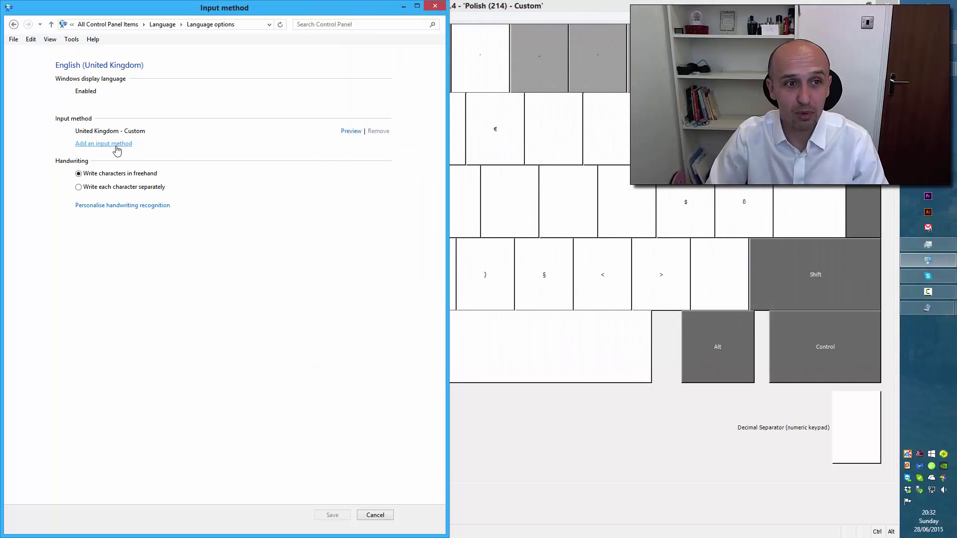
pyautogui.scroll(-3, 239, 237)
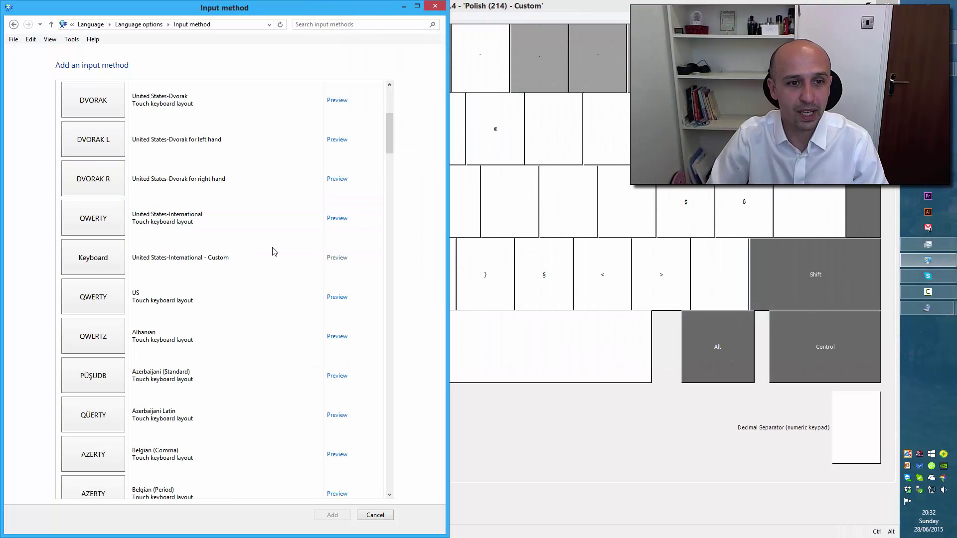
pyautogui.scroll(-15, 294, 259)
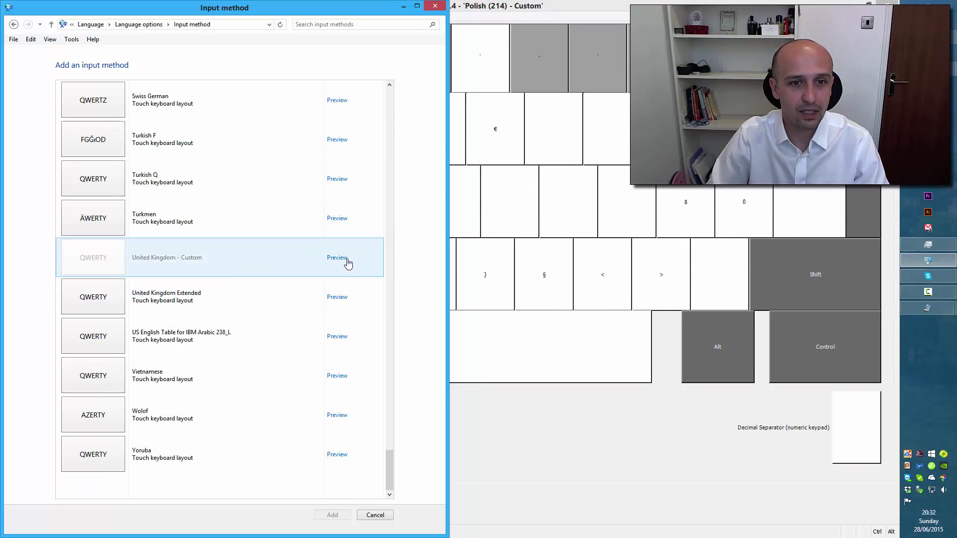
pyautogui.hotkey('alt', 'Tab')
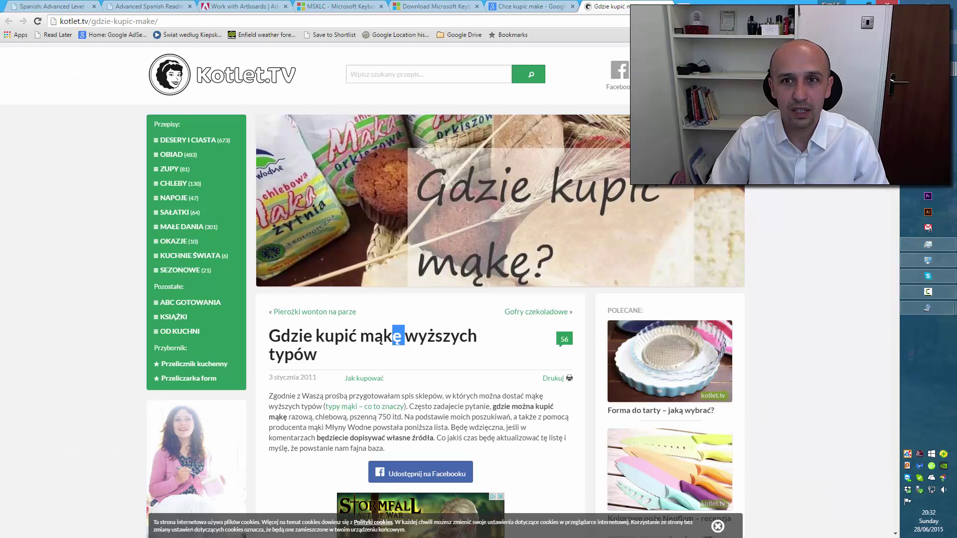
# Close the unrelated Chrome tabs and select the MSKLC Community question title
pyautogui.hotkey('ctrl', 'w')
pyautogui.click(572, 6)
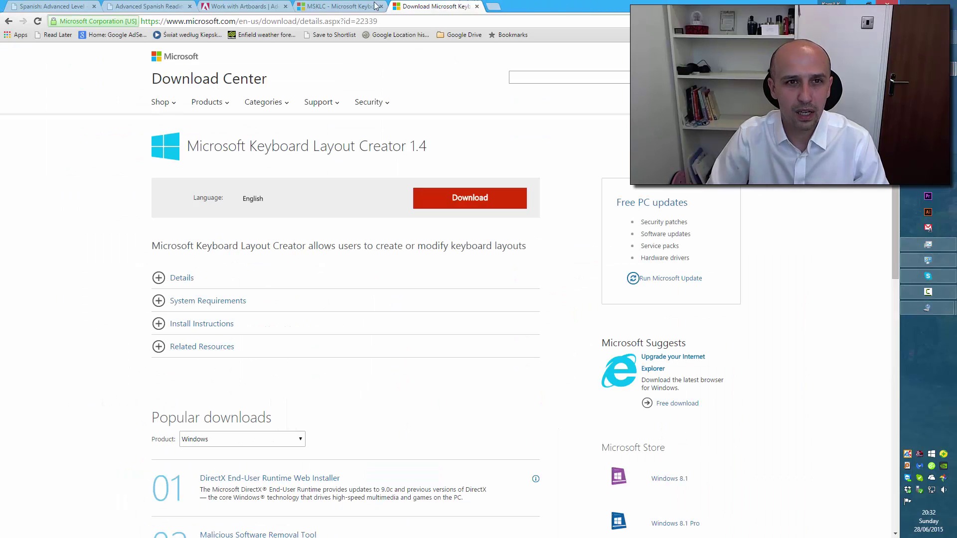
pyautogui.click(332, 6)
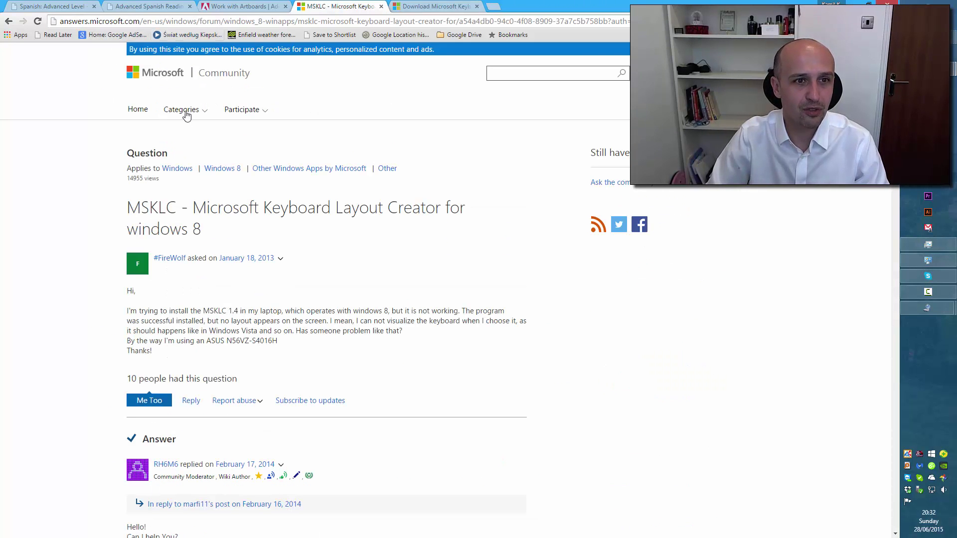
pyautogui.moveTo(127, 204); pyautogui.dragTo(214, 228)
pyautogui.click(214, 222)
pyautogui.tripleClick(214, 228)
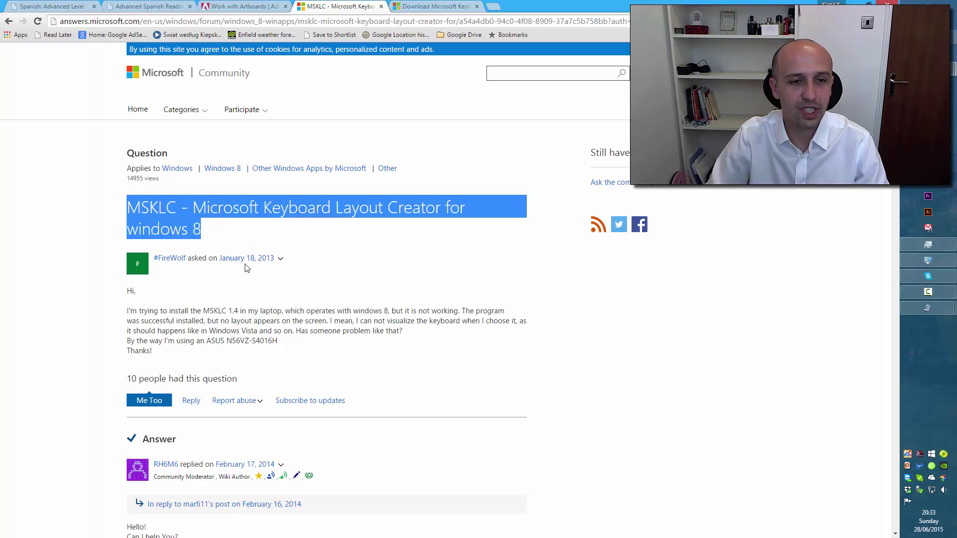
# Scroll through the answer and highlight the Keyboard Layouts registry path
pyautogui.scroll(-5, 356, 267)
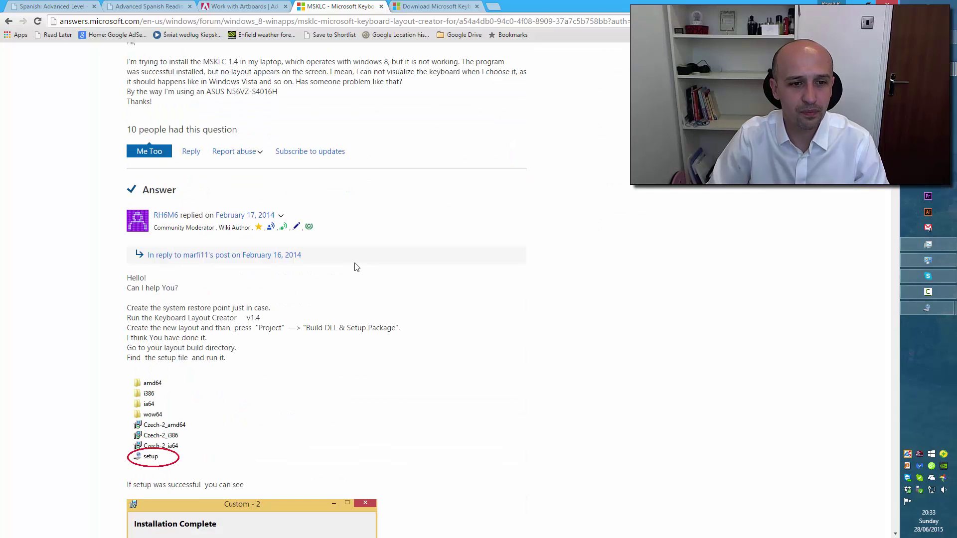
pyautogui.scroll(-6, 355, 267)
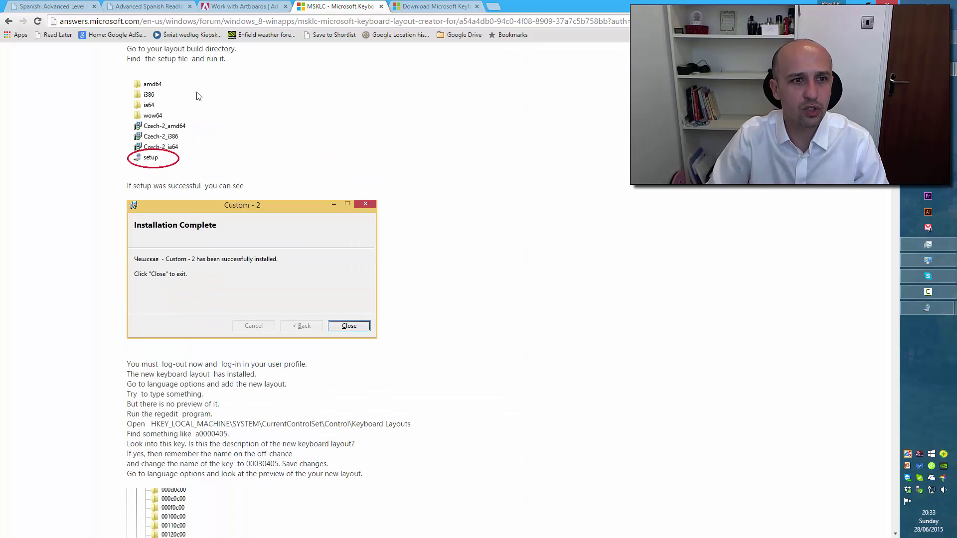
pyautogui.scroll(-1, 159, 170)
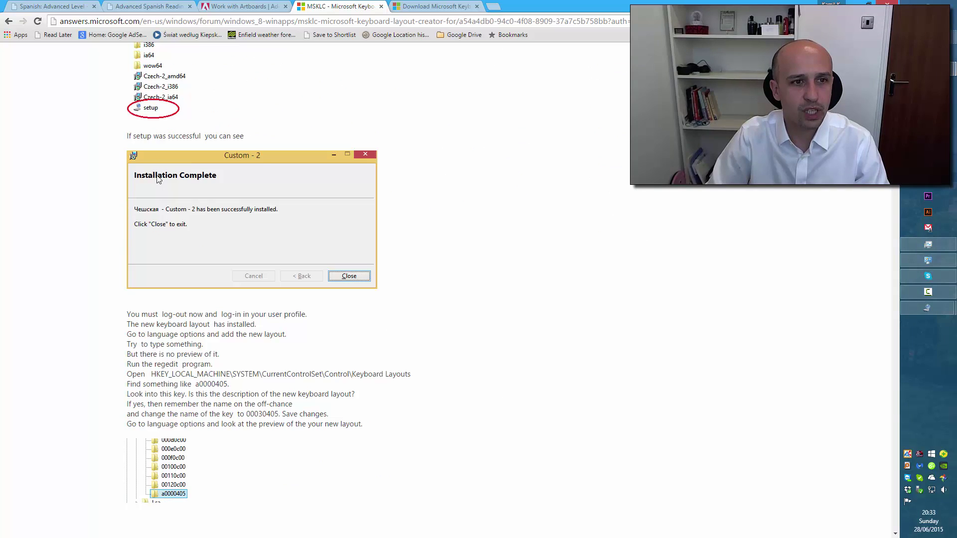
pyautogui.scroll(-5, 257, 196)
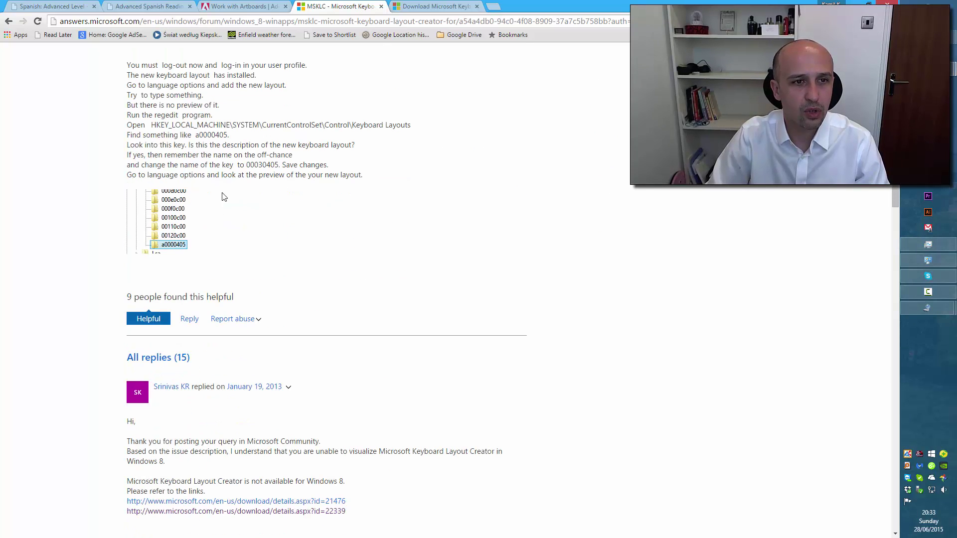
pyautogui.moveTo(195, 123); pyautogui.dragTo(427, 125)
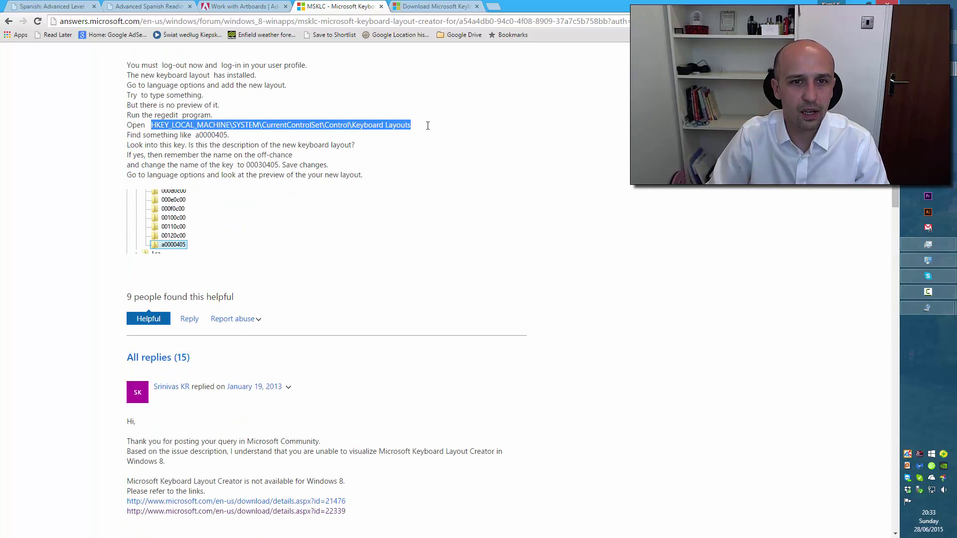
pyautogui.click(232, 134)
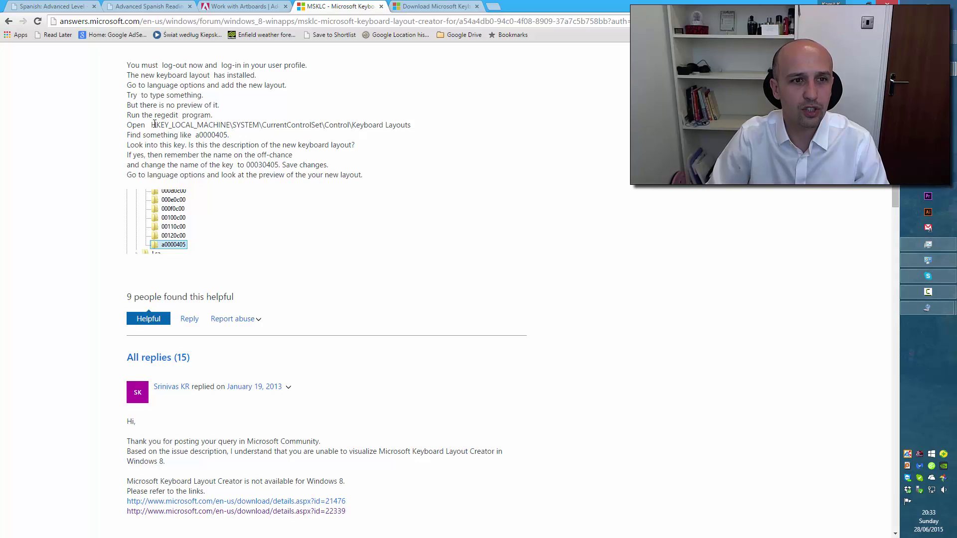
pyautogui.moveTo(154, 124); pyautogui.dragTo(411, 125)
pyautogui.click(376, 165)
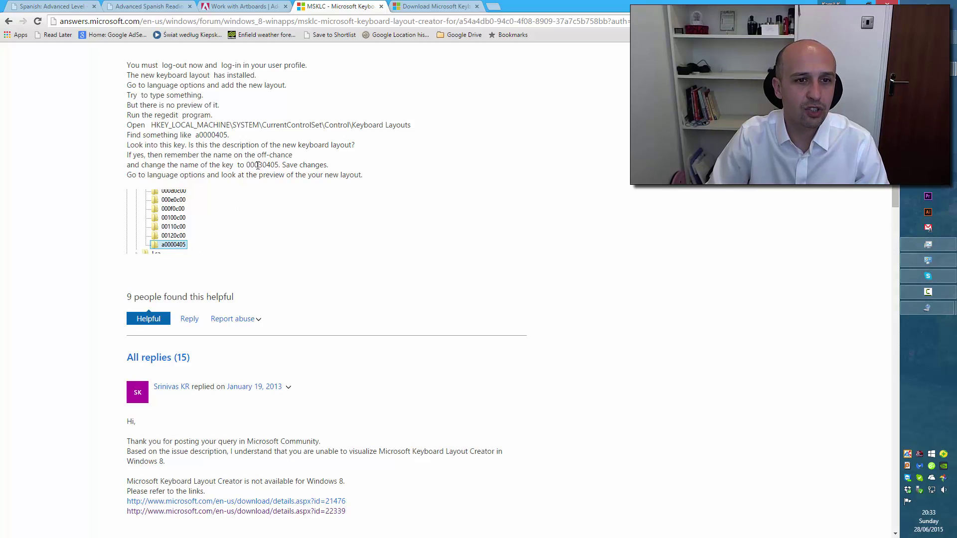
# Highlight the new key name 00030405, then return to the Language options page
pyautogui.moveTo(247, 165); pyautogui.dragTo(282, 165)
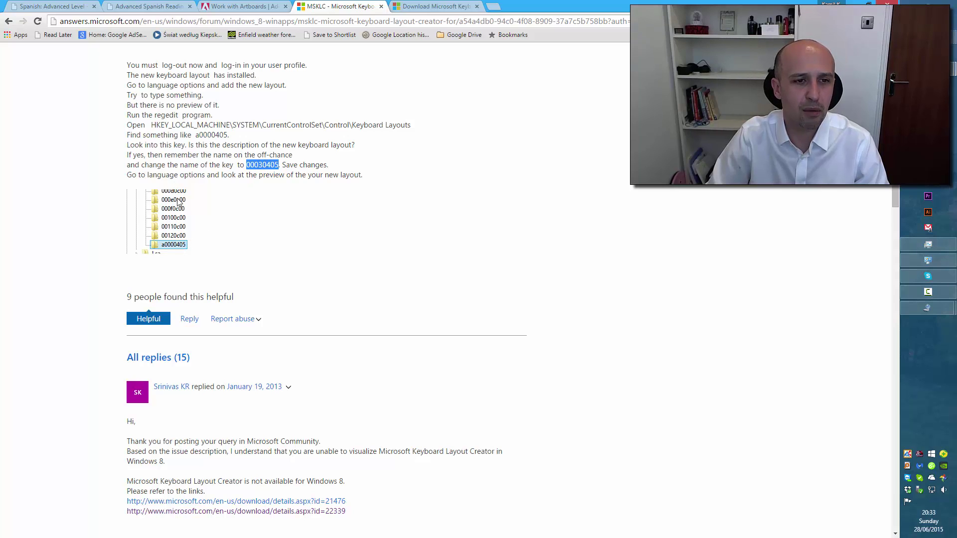
pyautogui.click(254, 168)
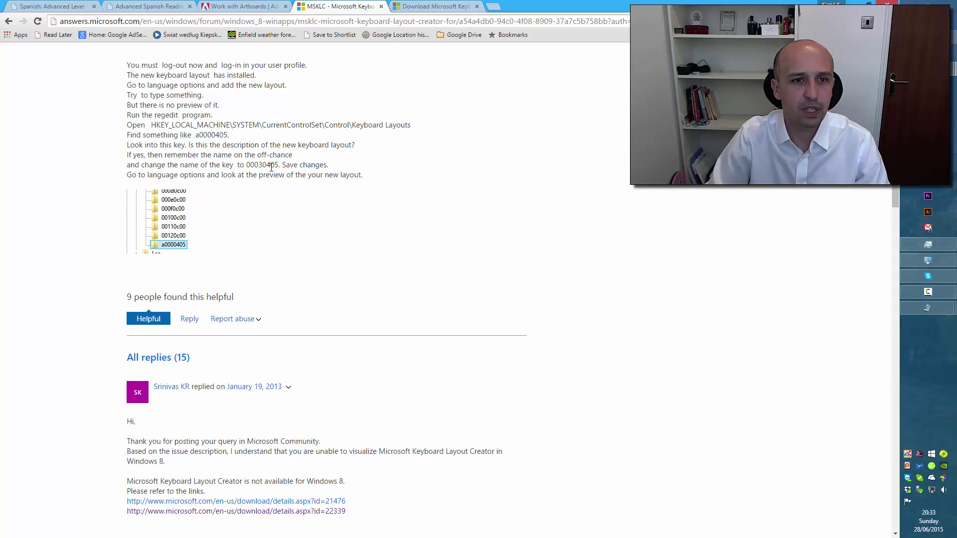
pyautogui.moveTo(278, 165); pyautogui.dragTo(248, 166)
pyautogui.click(261, 166)
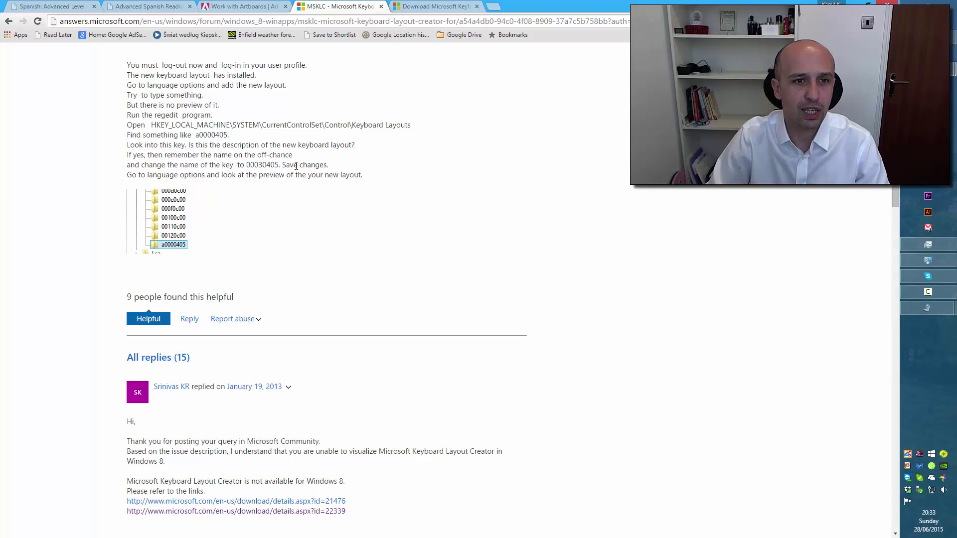
pyautogui.scroll(-3, 306, 218)
pyautogui.scroll(10, 321, 222)
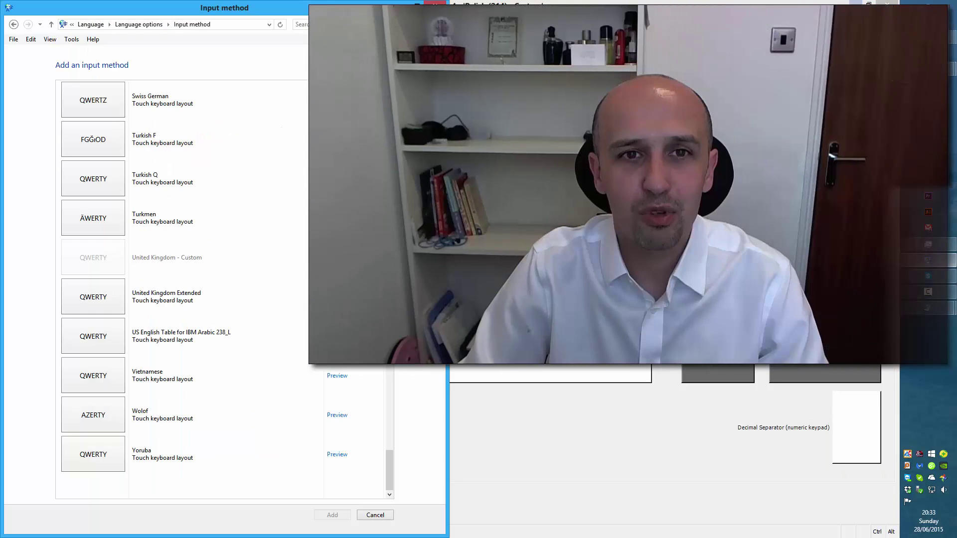
pyautogui.click(51, 25)
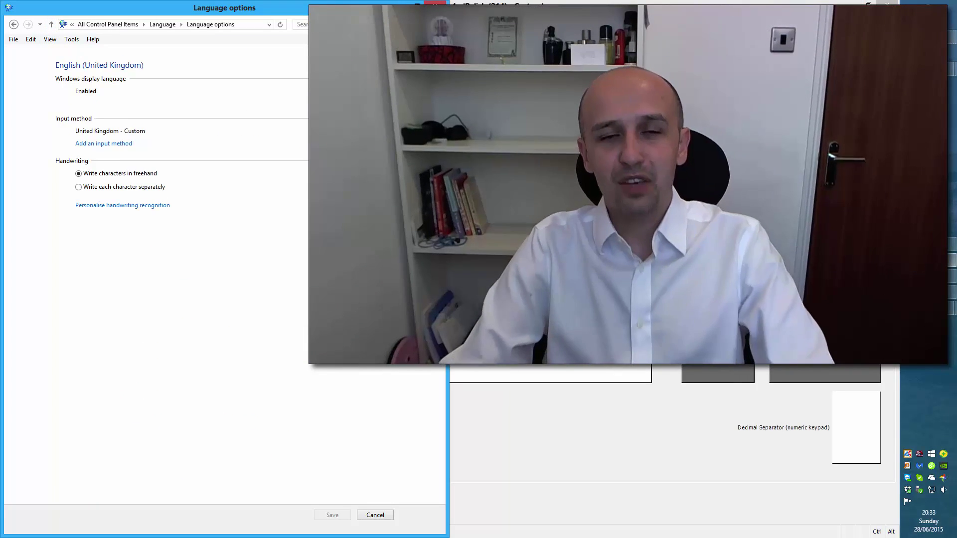